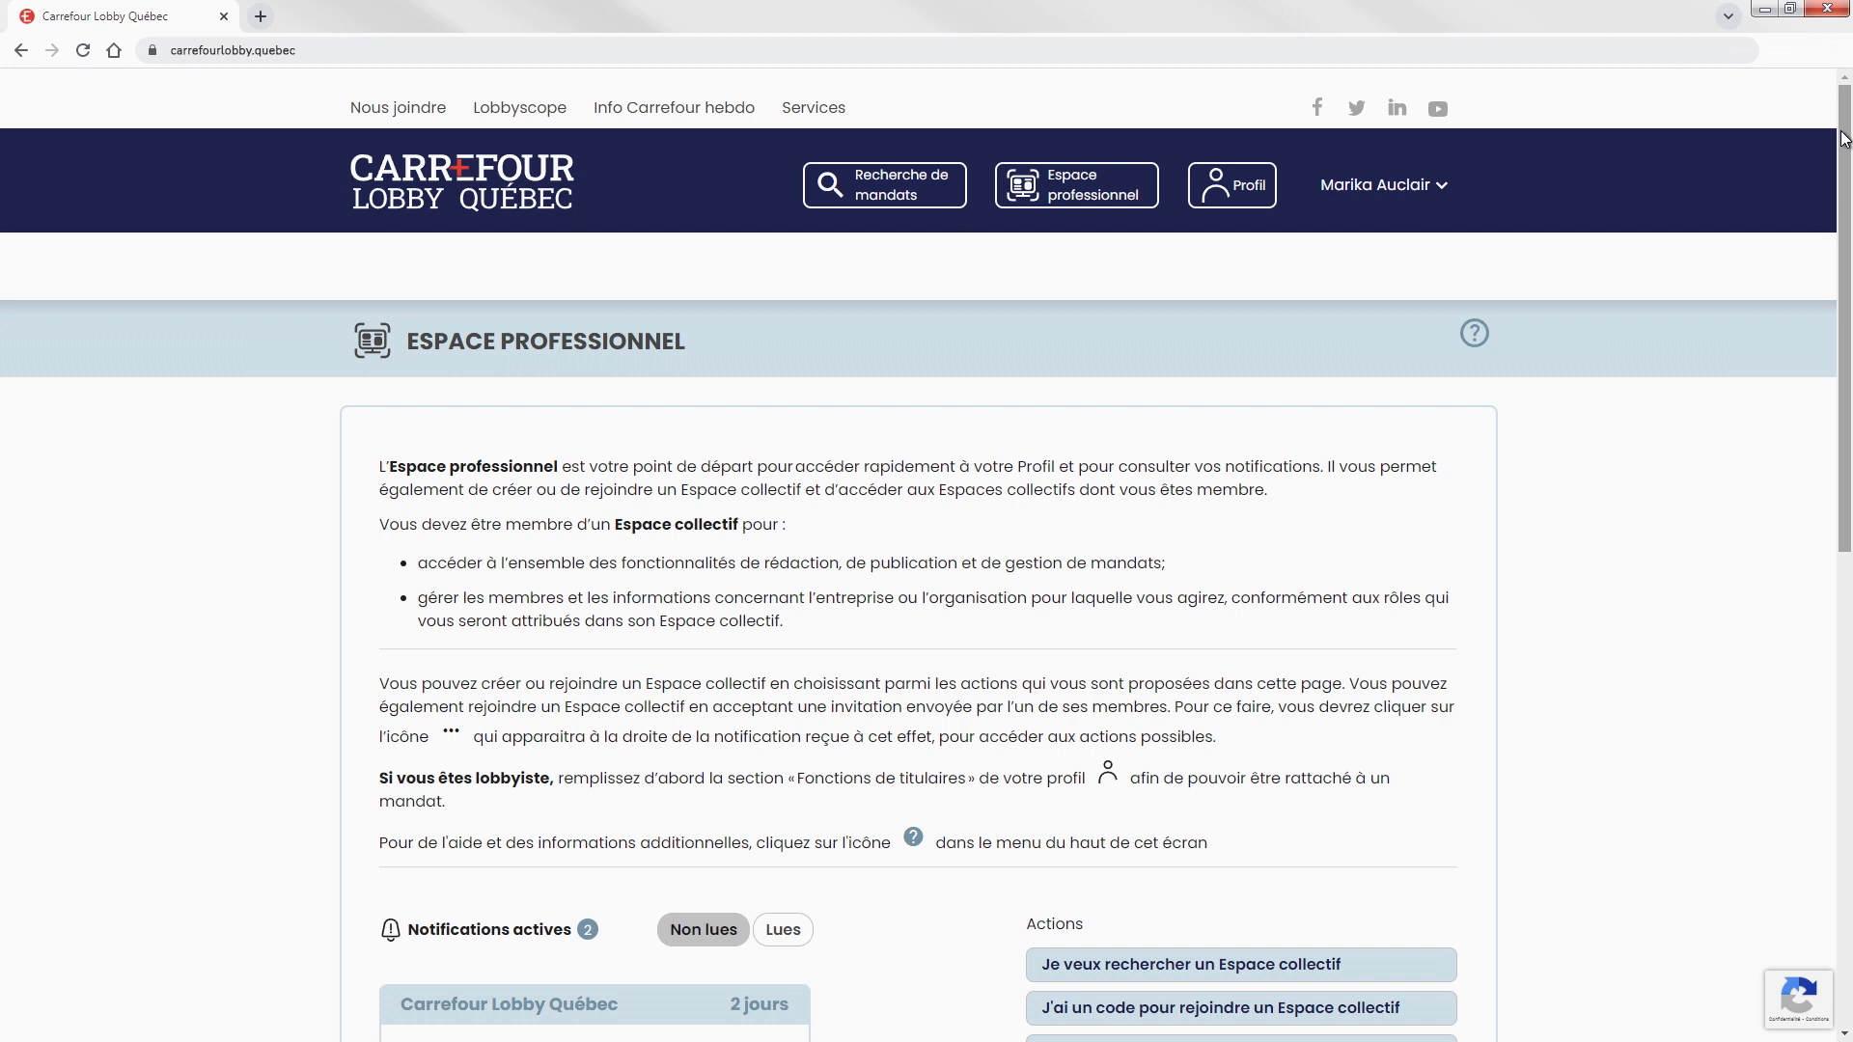
Start a new Espace collectif, then enter and validate the company's NEQ.
left_click_drag(1843, 138, 1845, 309)
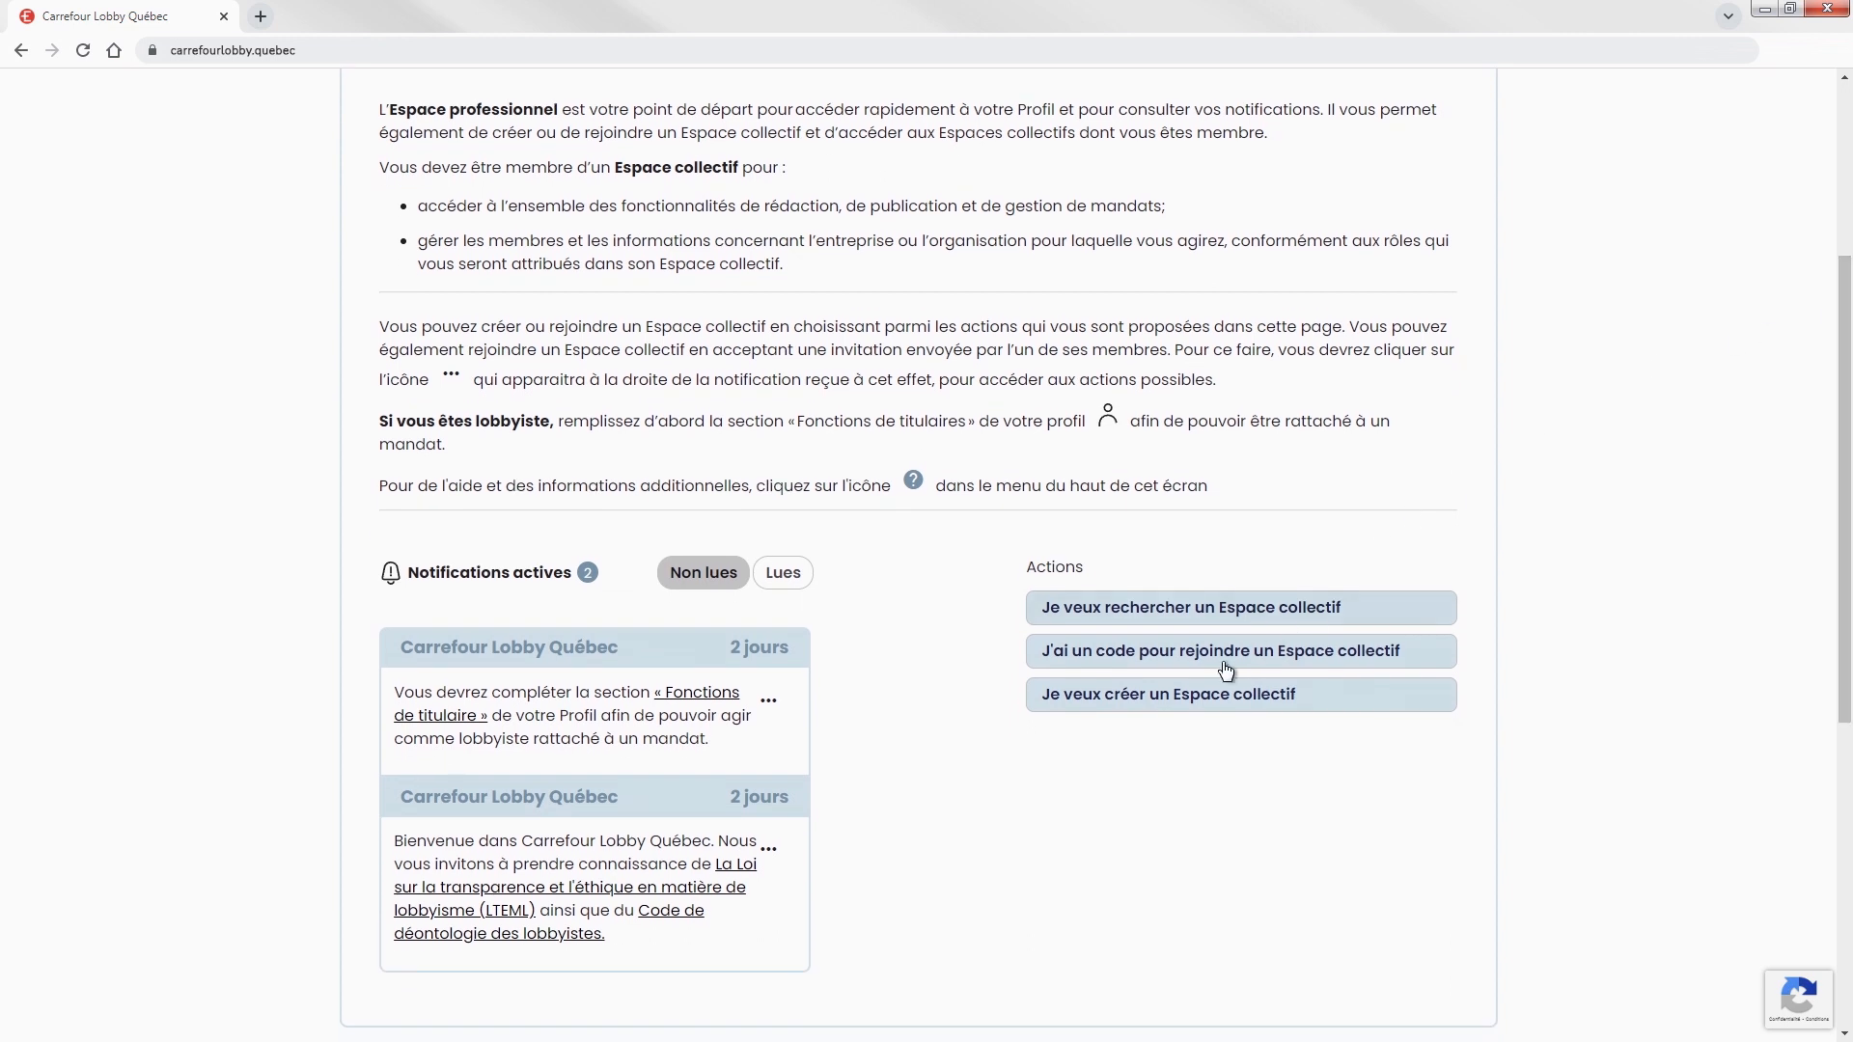
left_click(1184, 707)
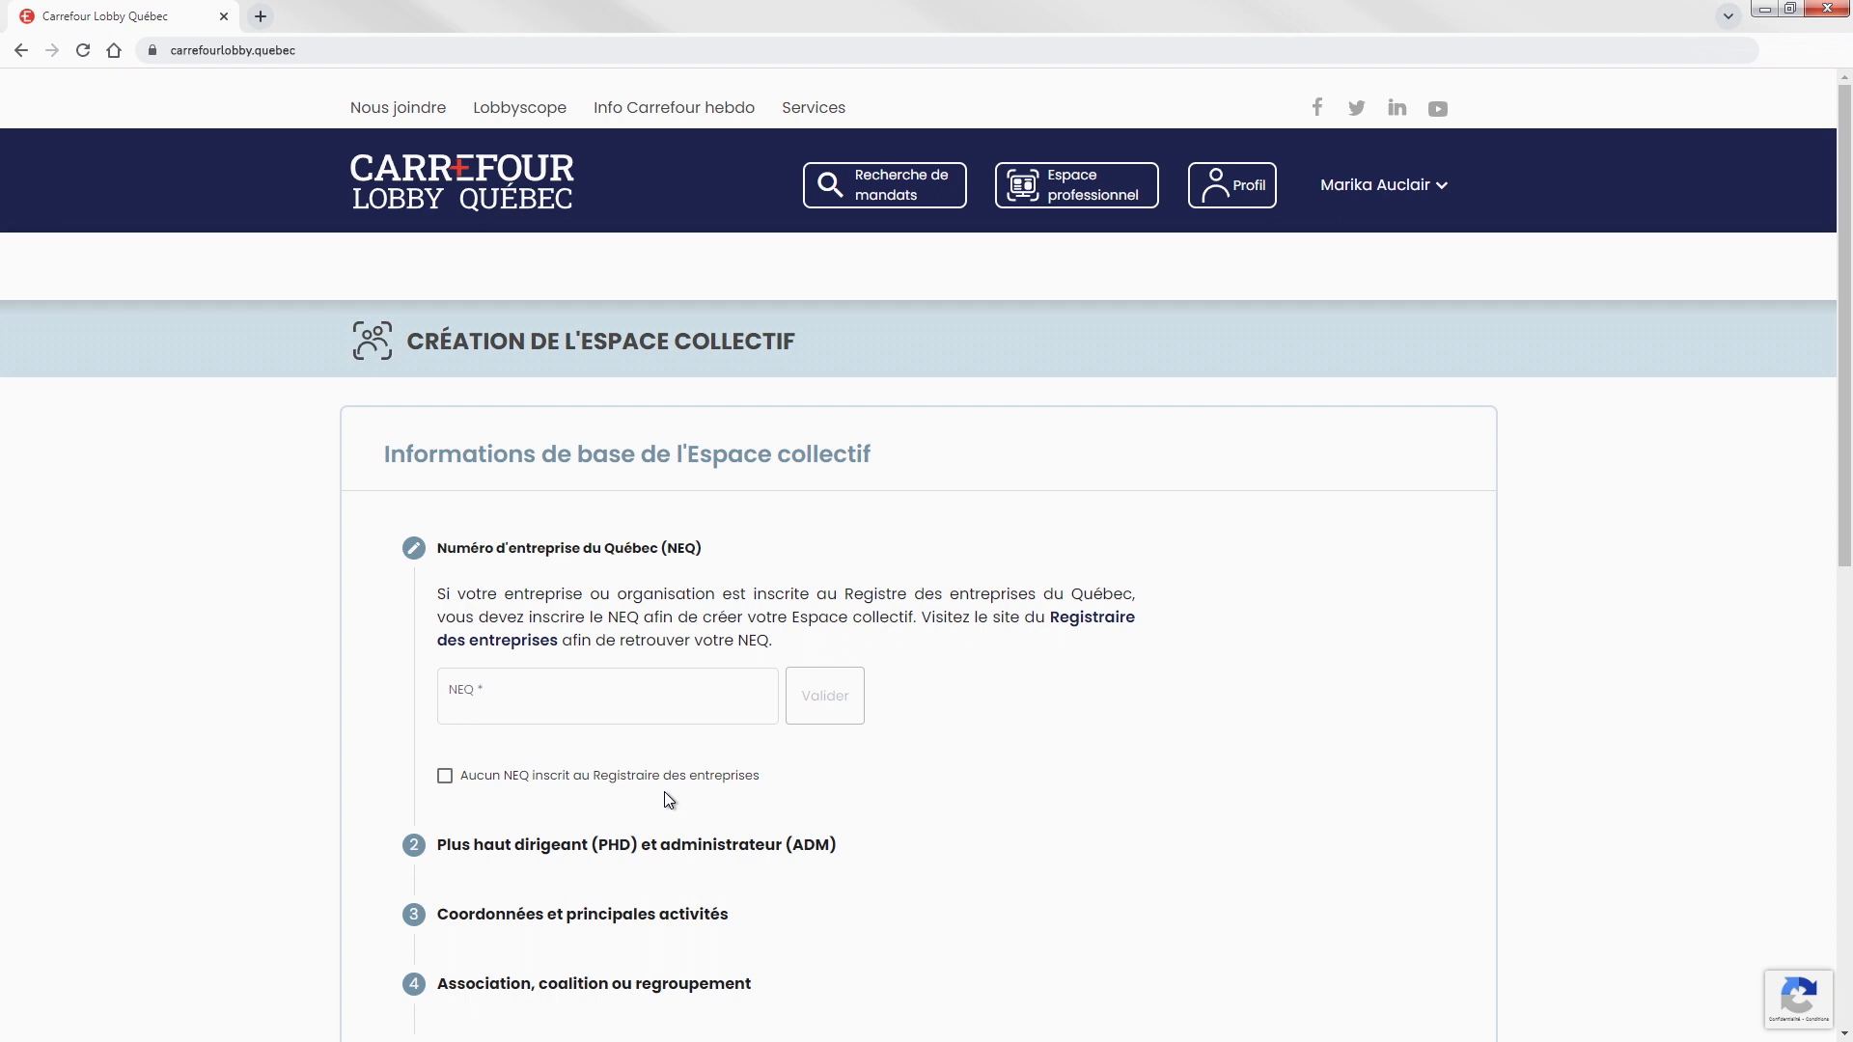
left_click(755, 698)
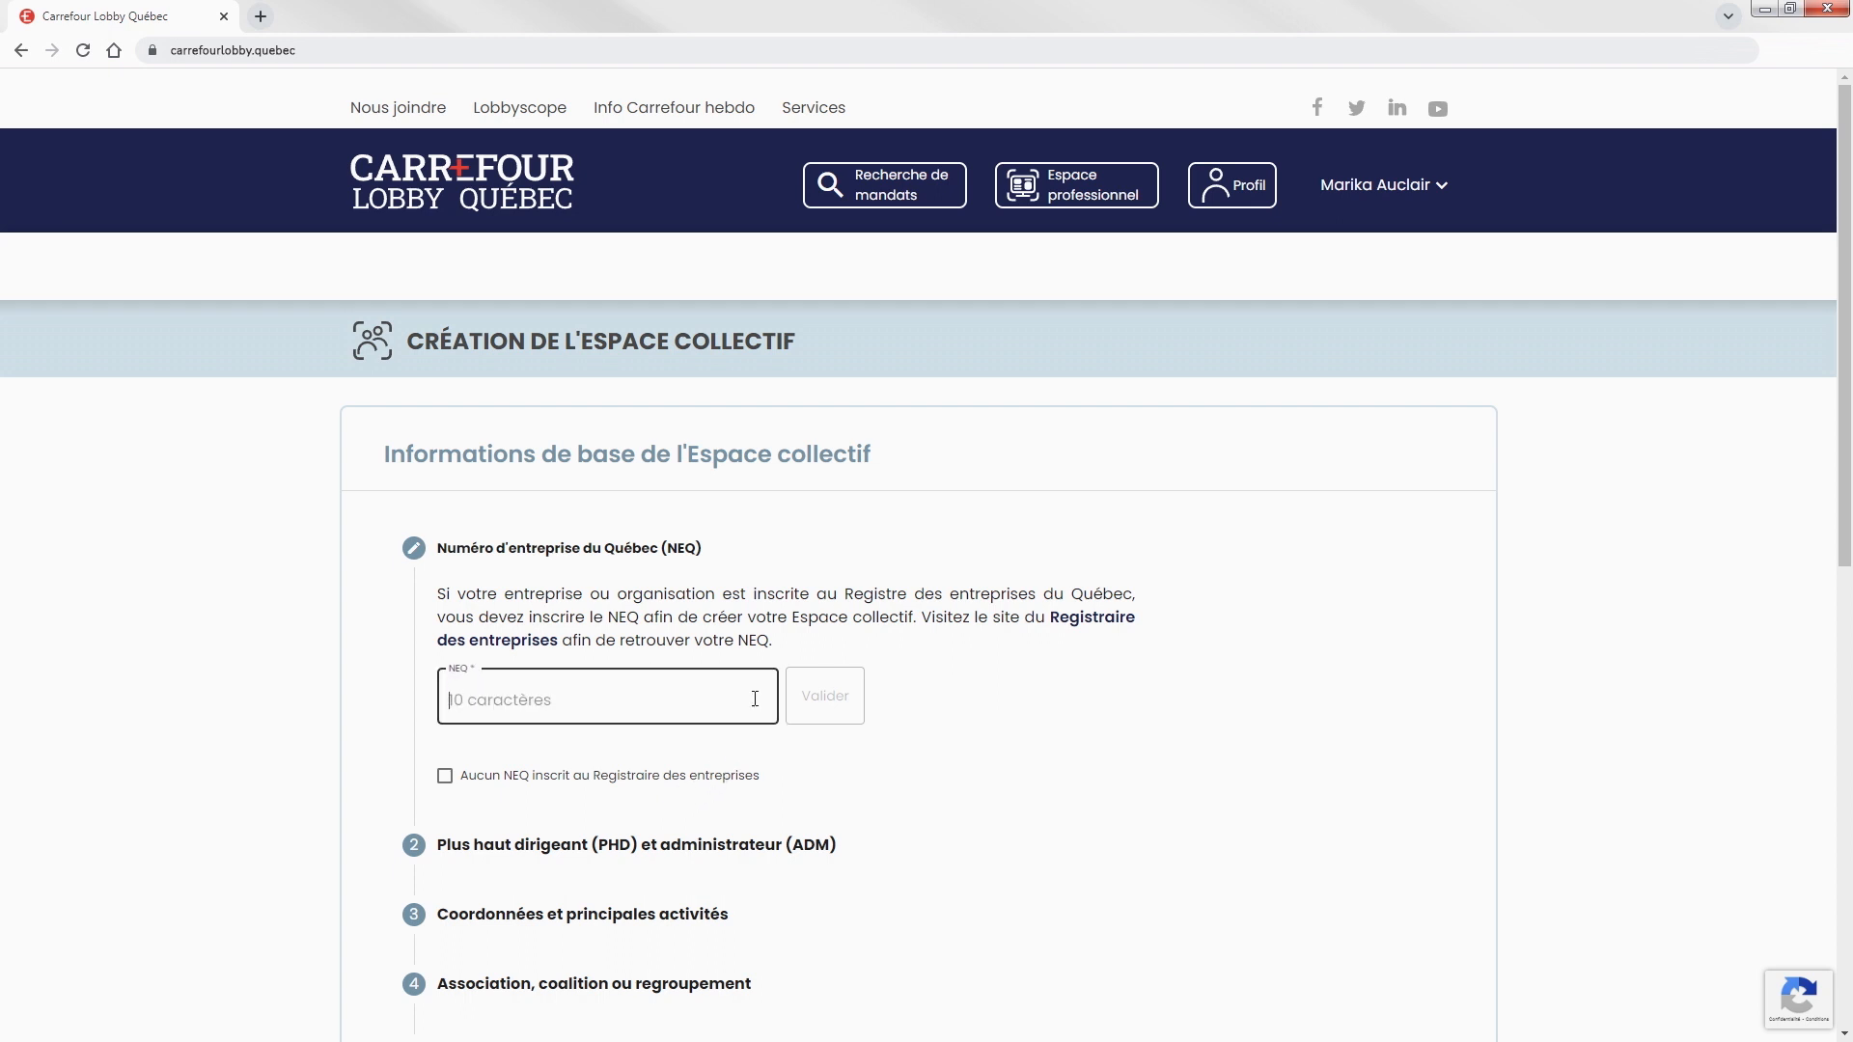
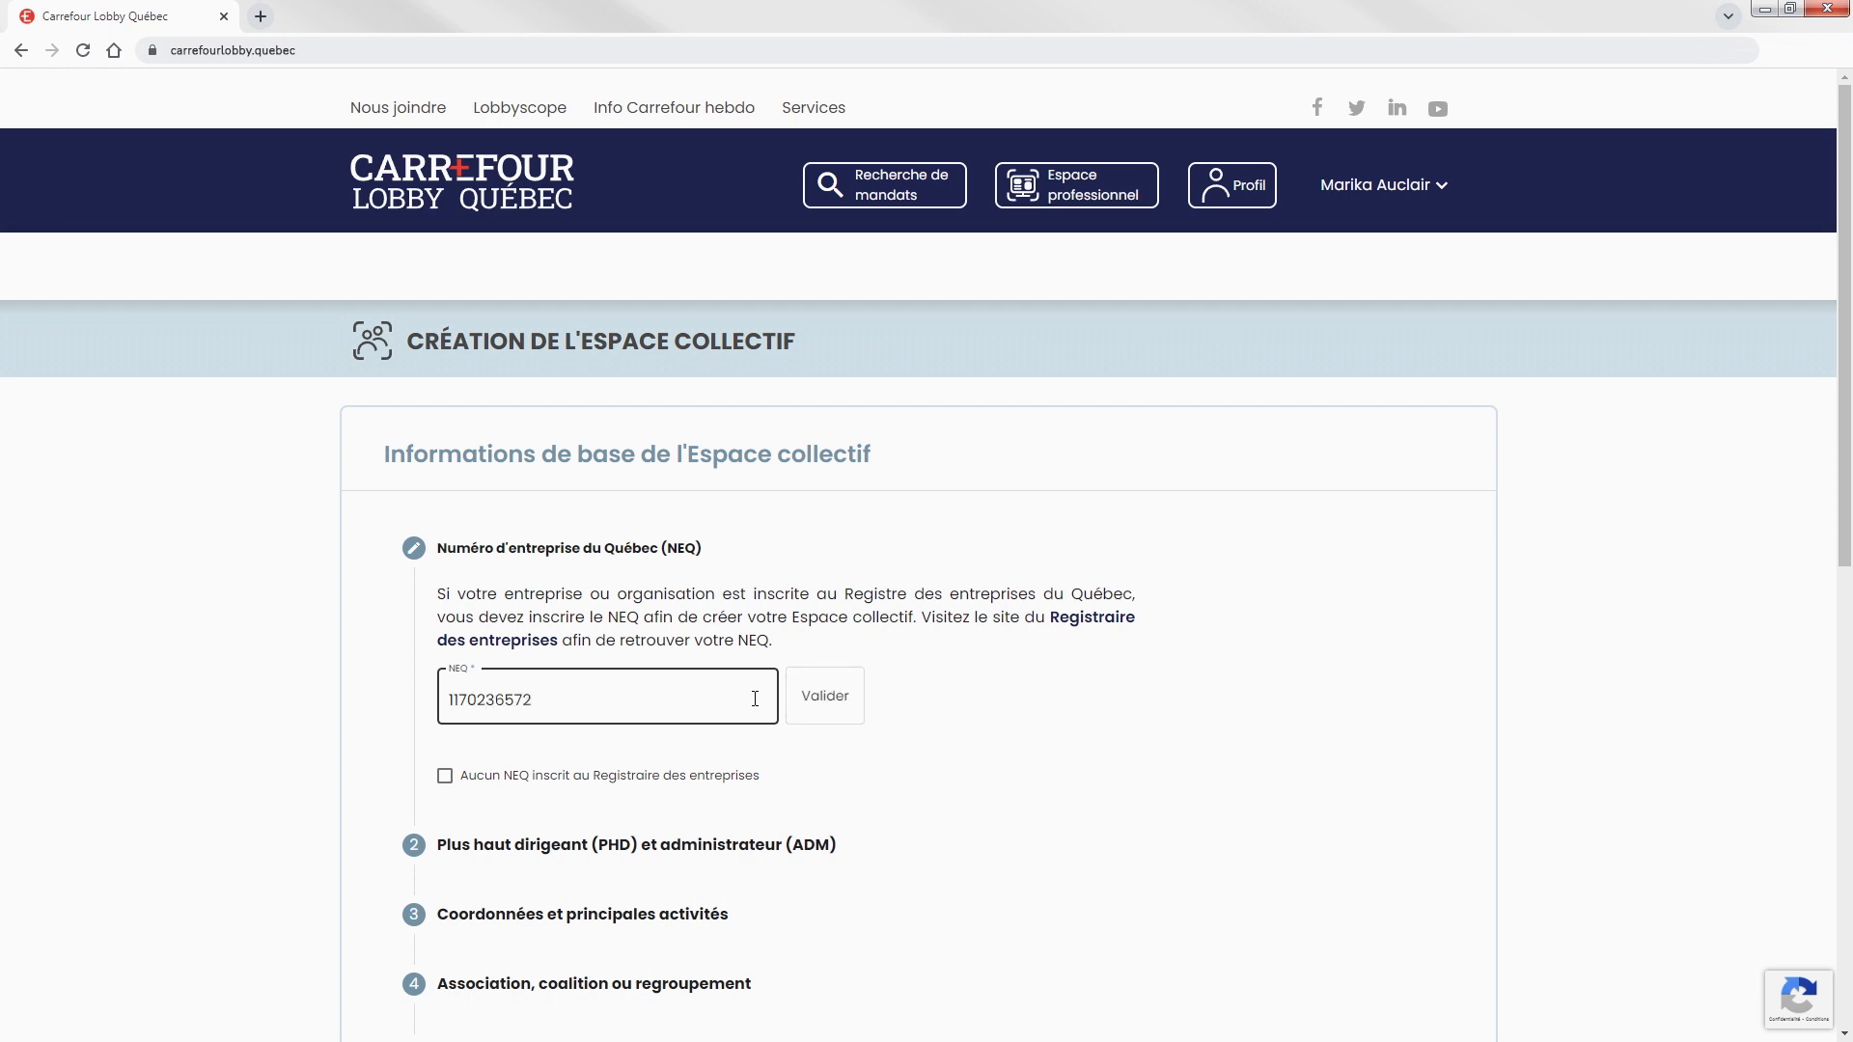
left_click(823, 711)
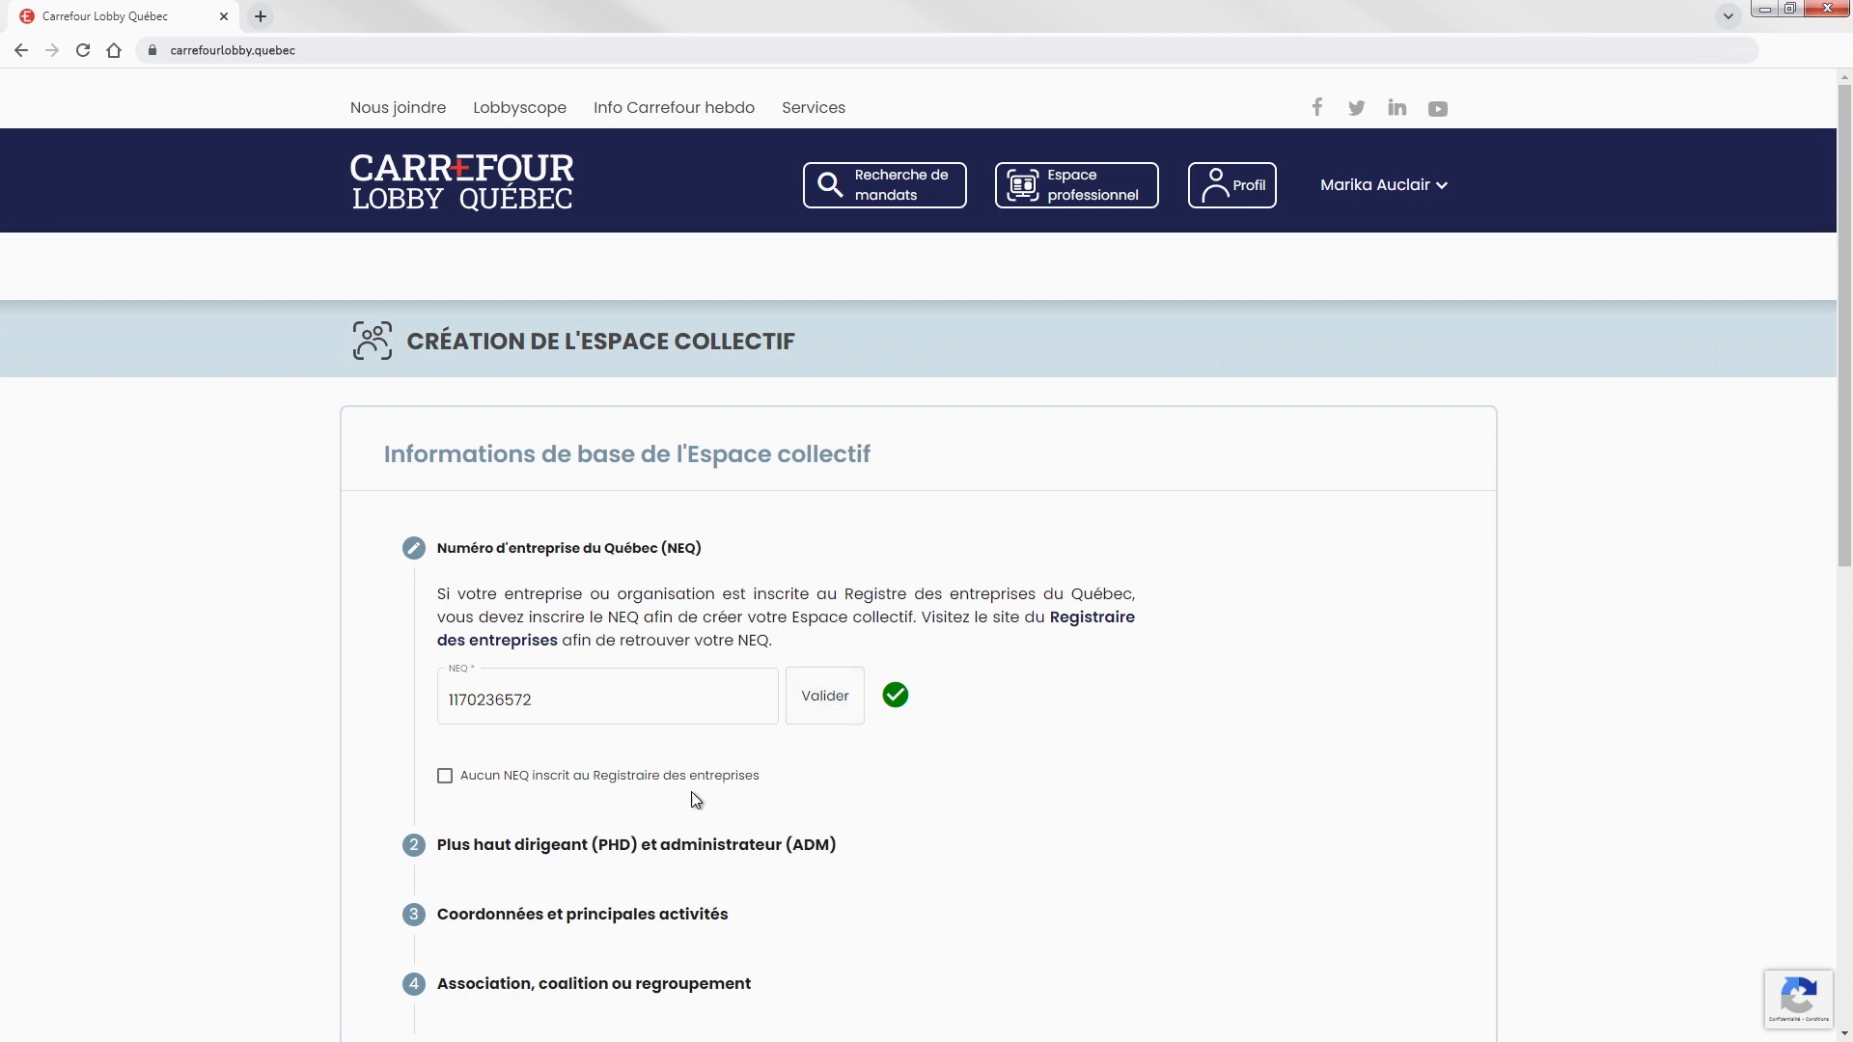
In section 2, declare yourself the highest executive and opt to designate an administrator.
left_click(600, 849)
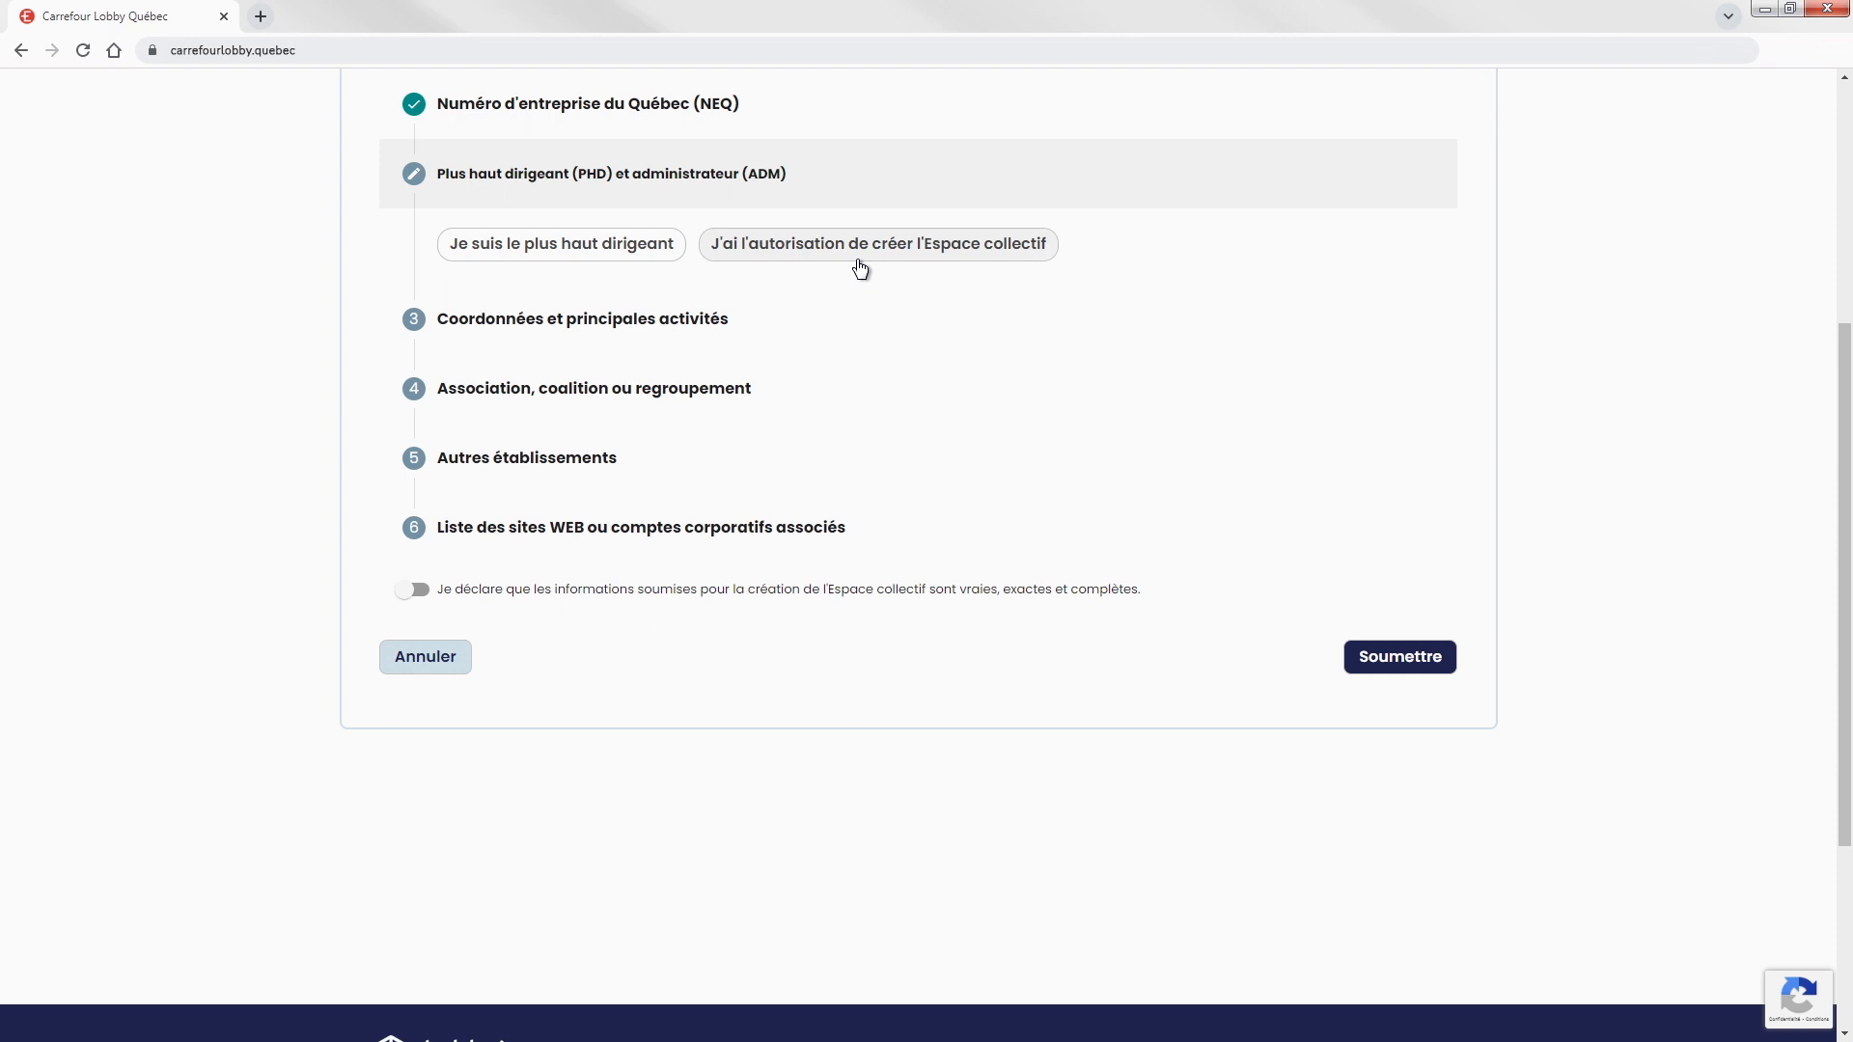
left_click(561, 251)
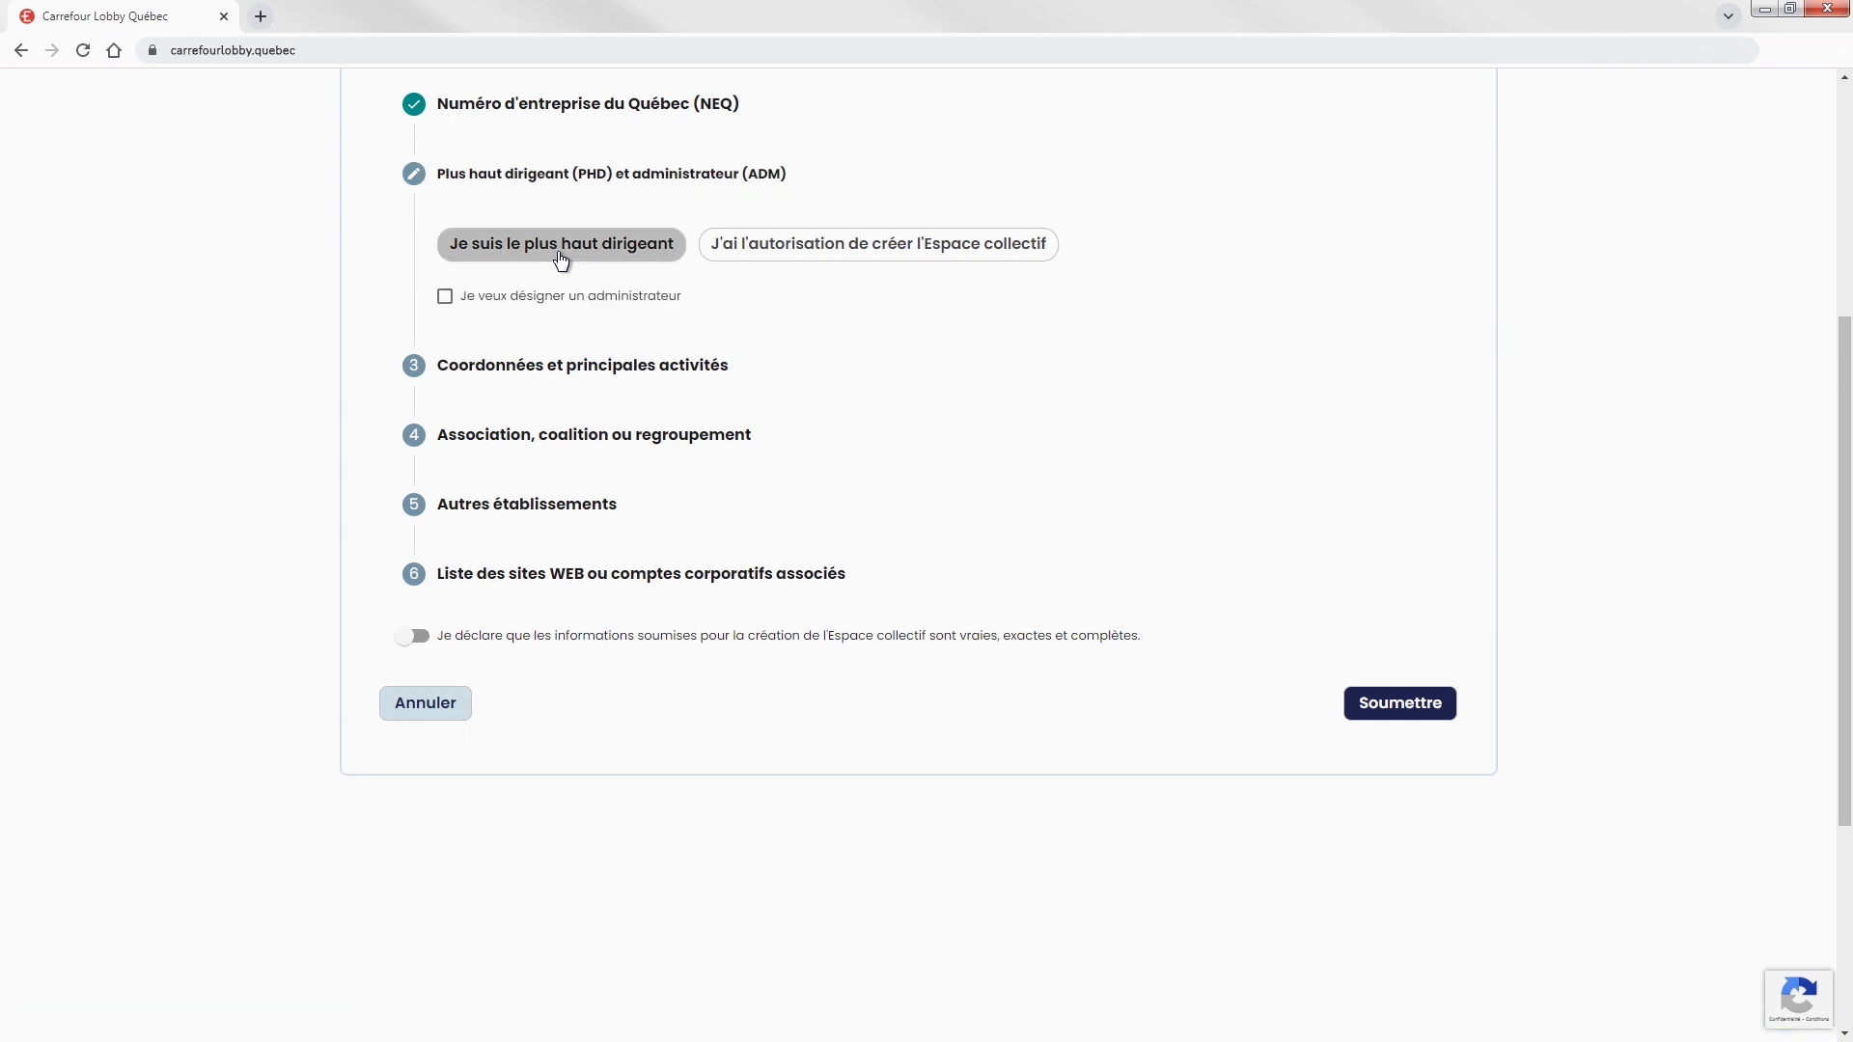
left_click(446, 297)
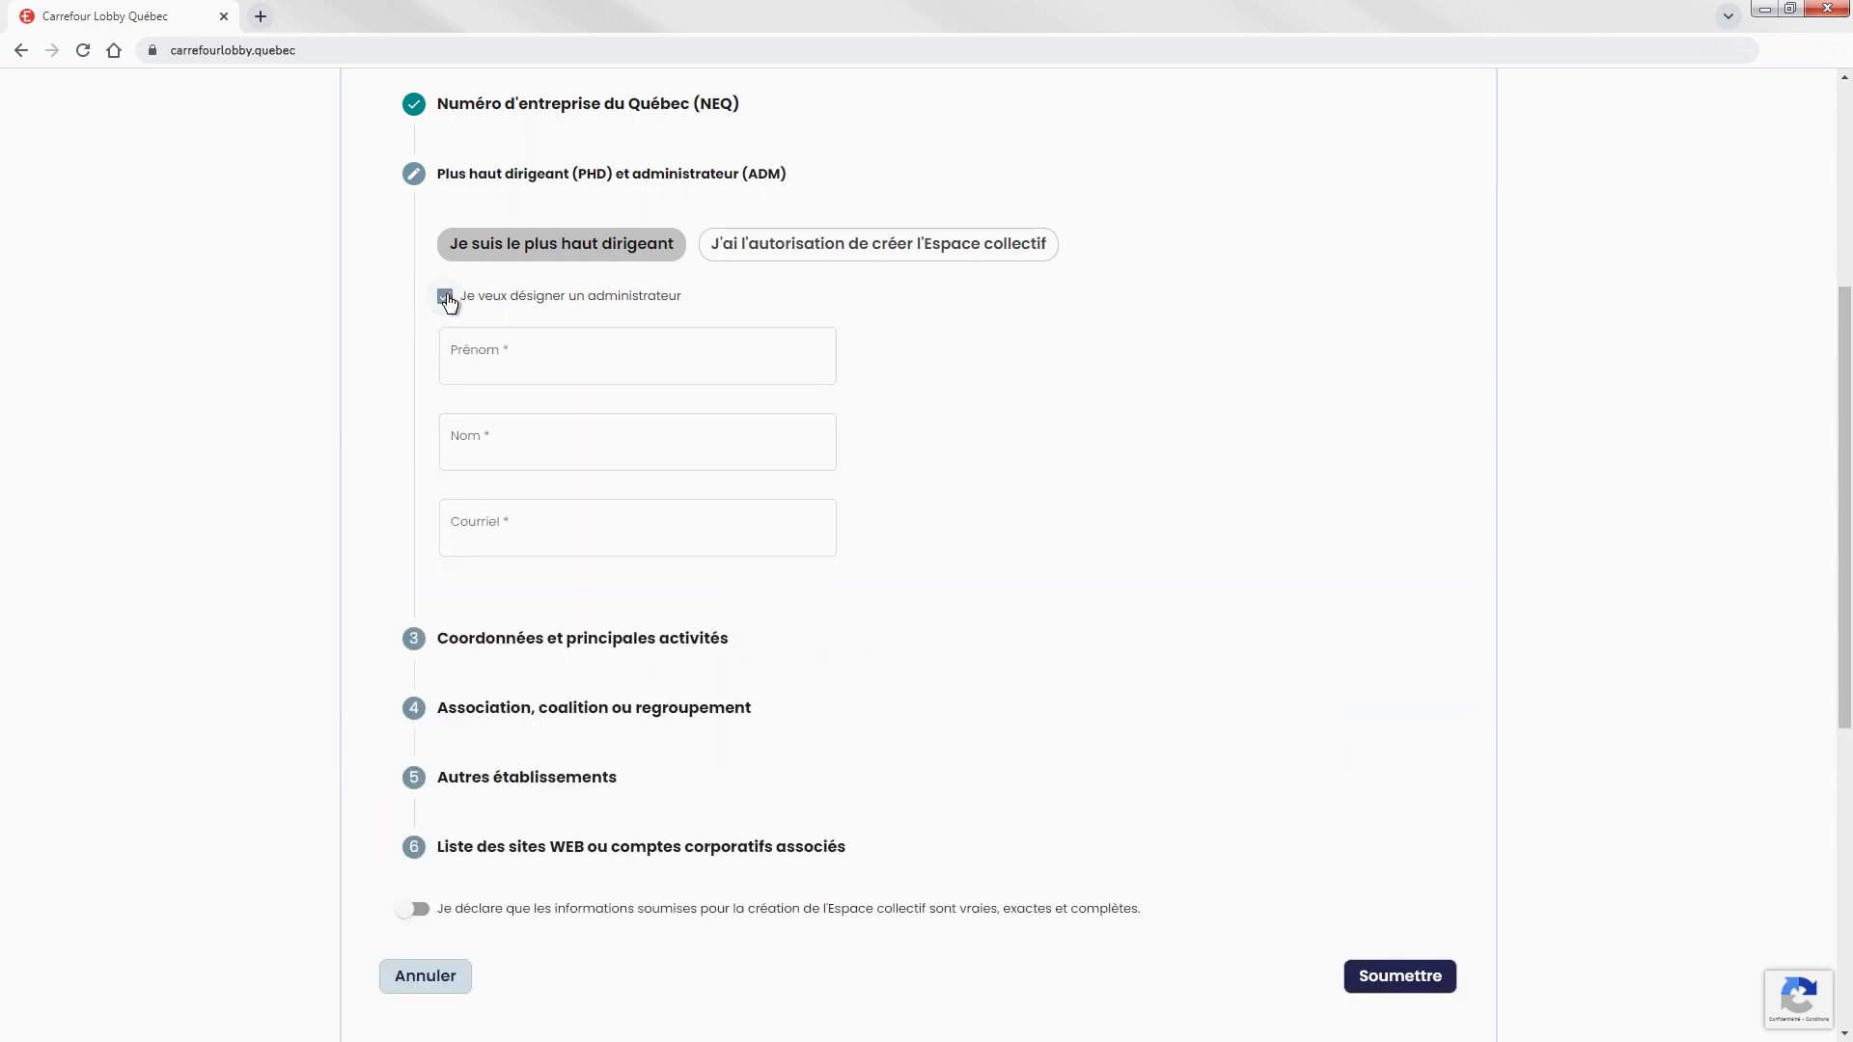
Fill in the administrator's first name, last name and e-mail address.
left_click(744, 358)
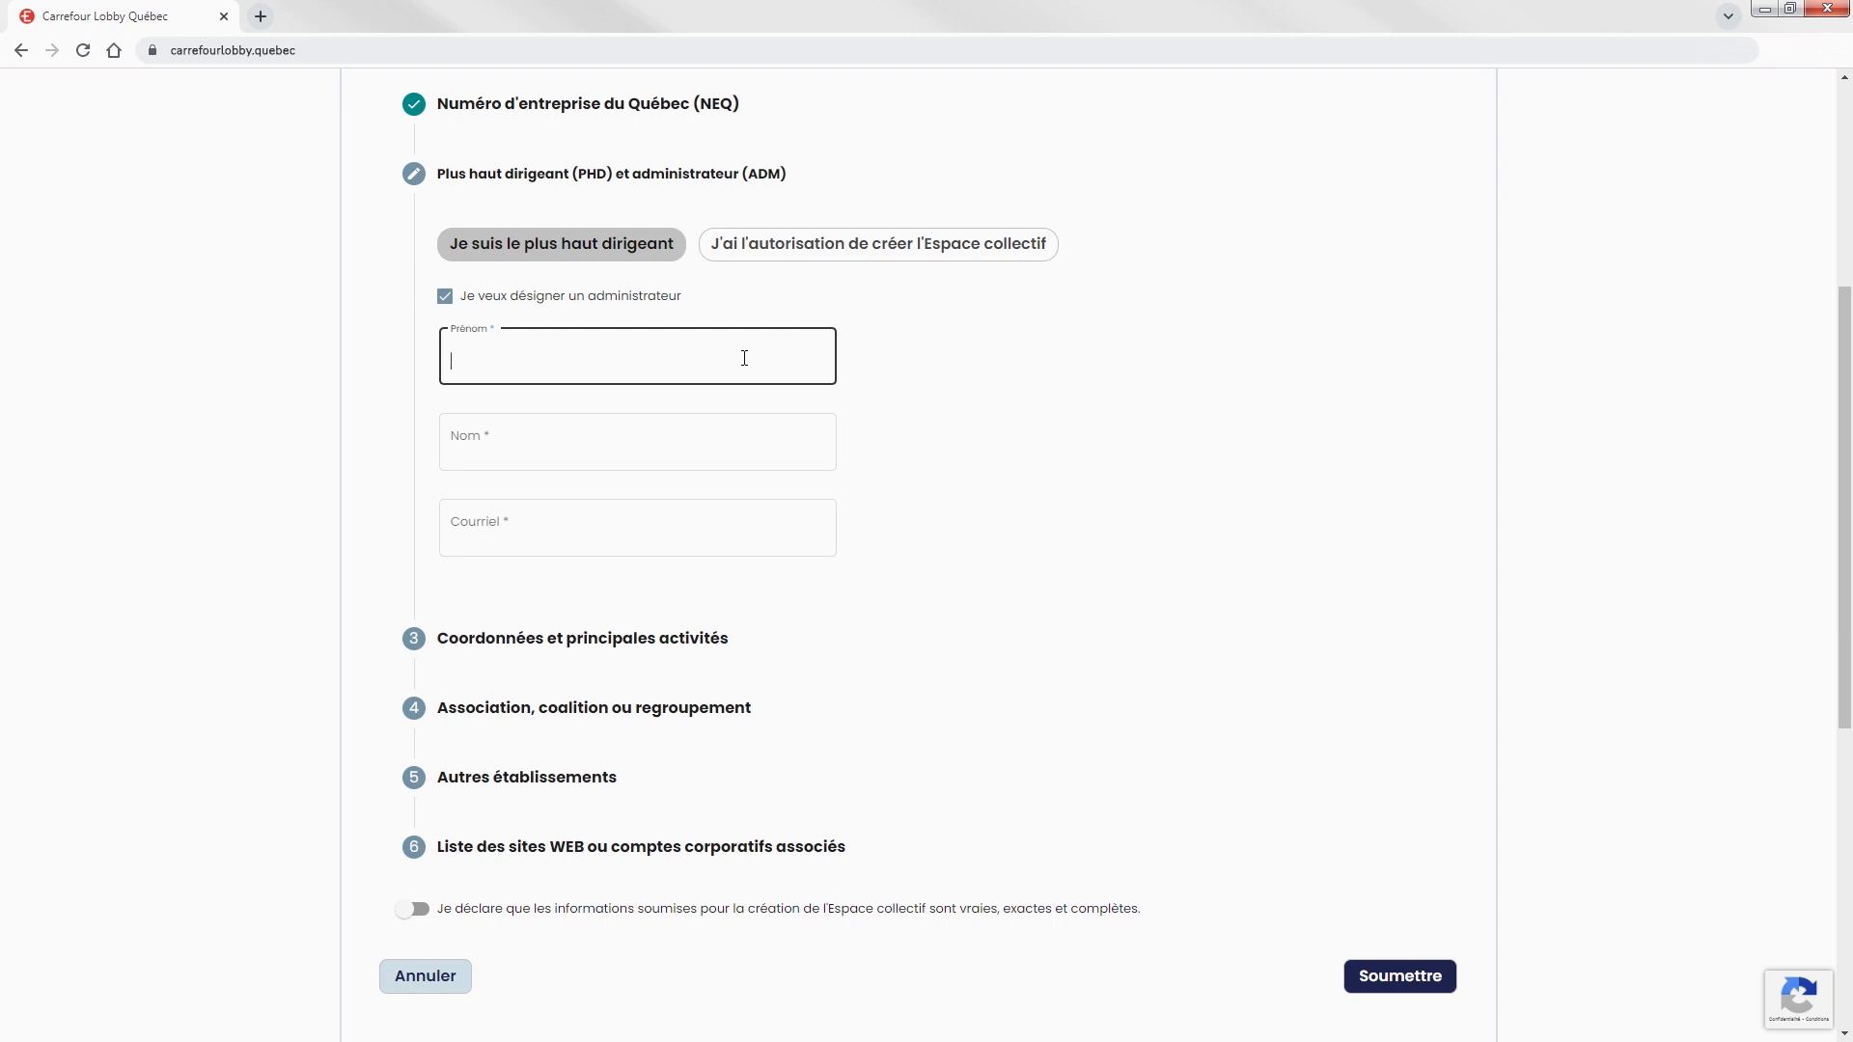
left_click(745, 444)
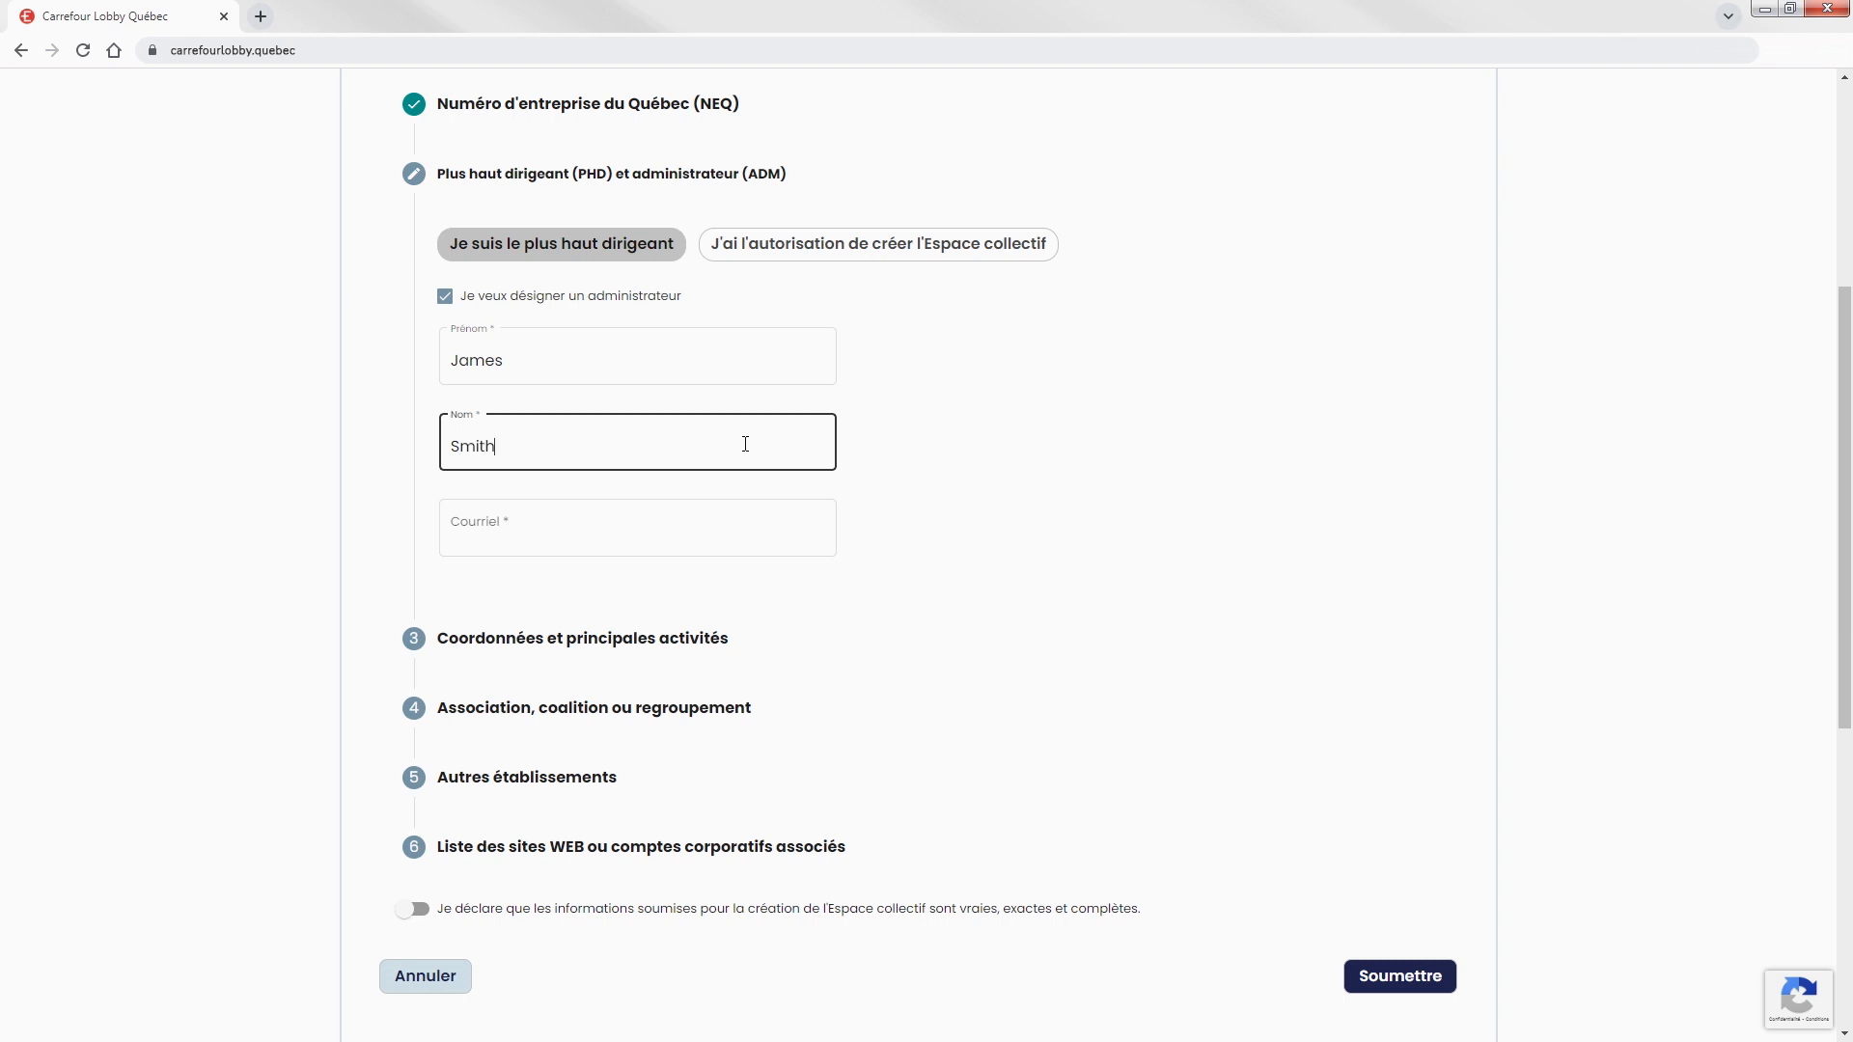
left_click(747, 523)
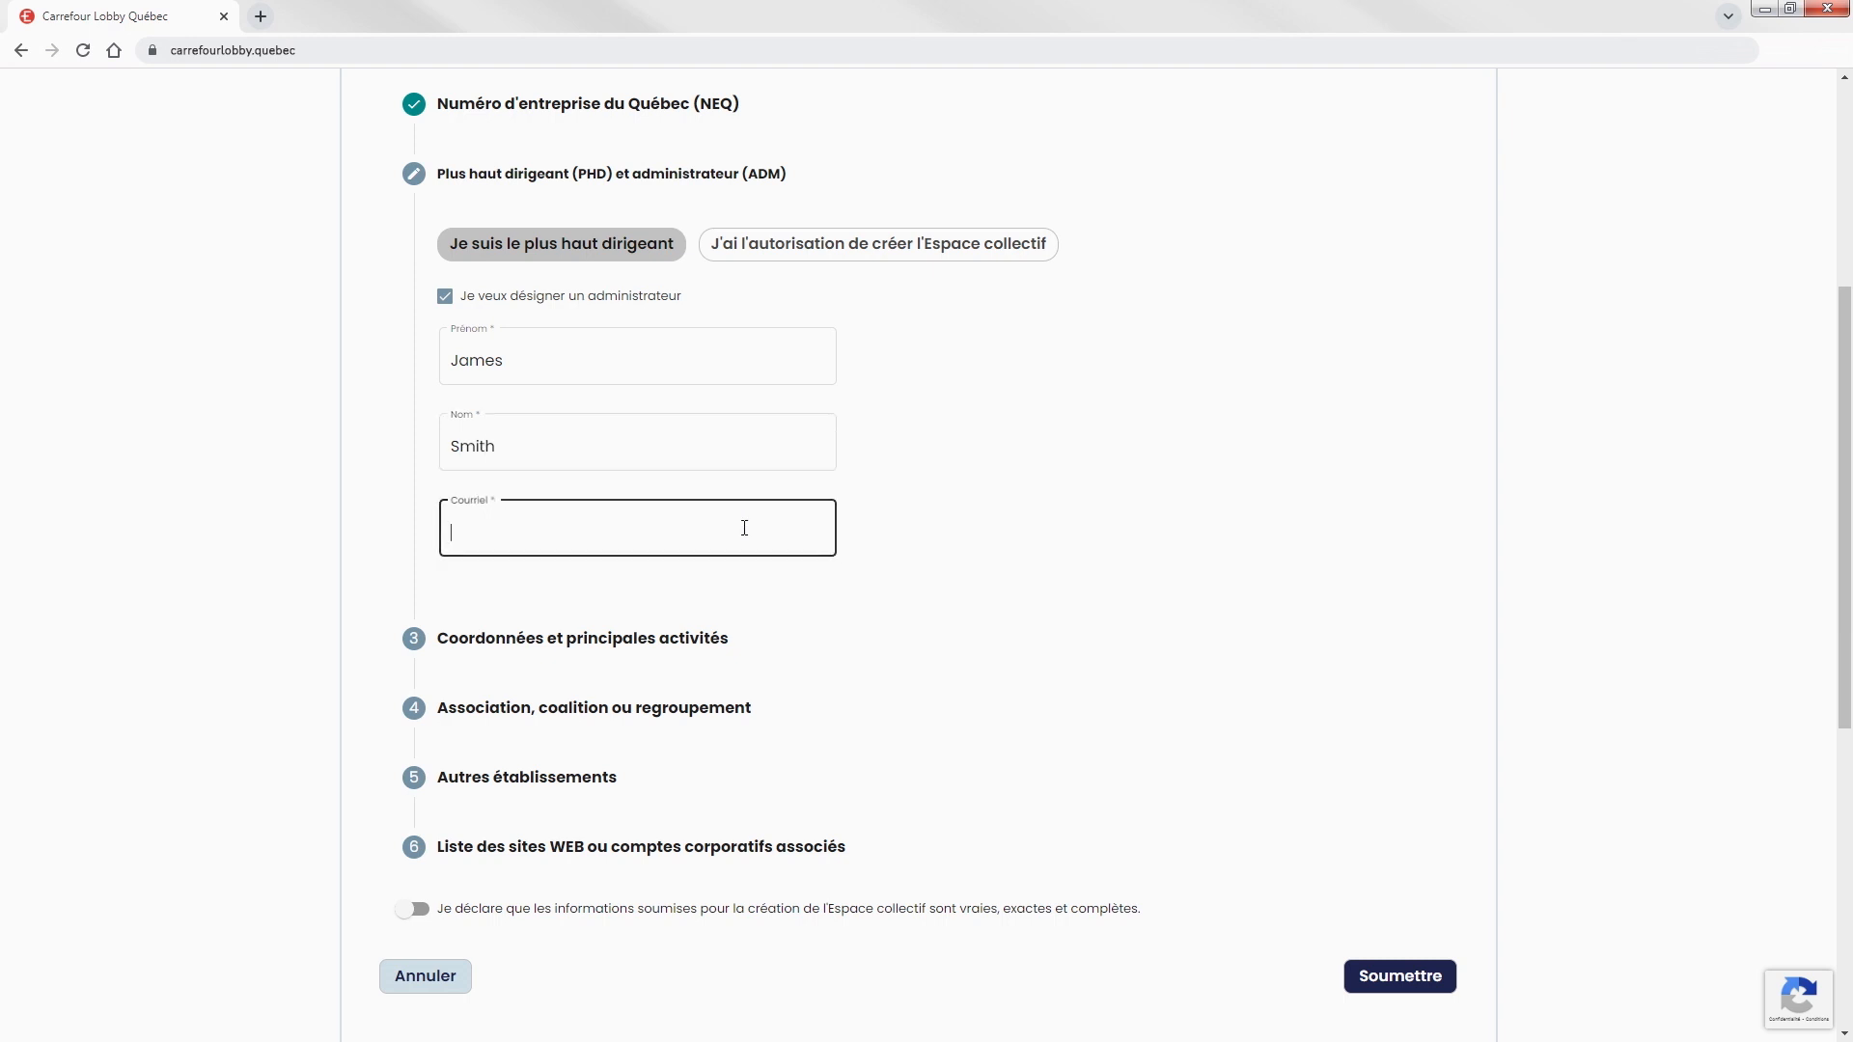
Review the prefilled address and main activities, then proceed to the association section.
left_click(563, 654)
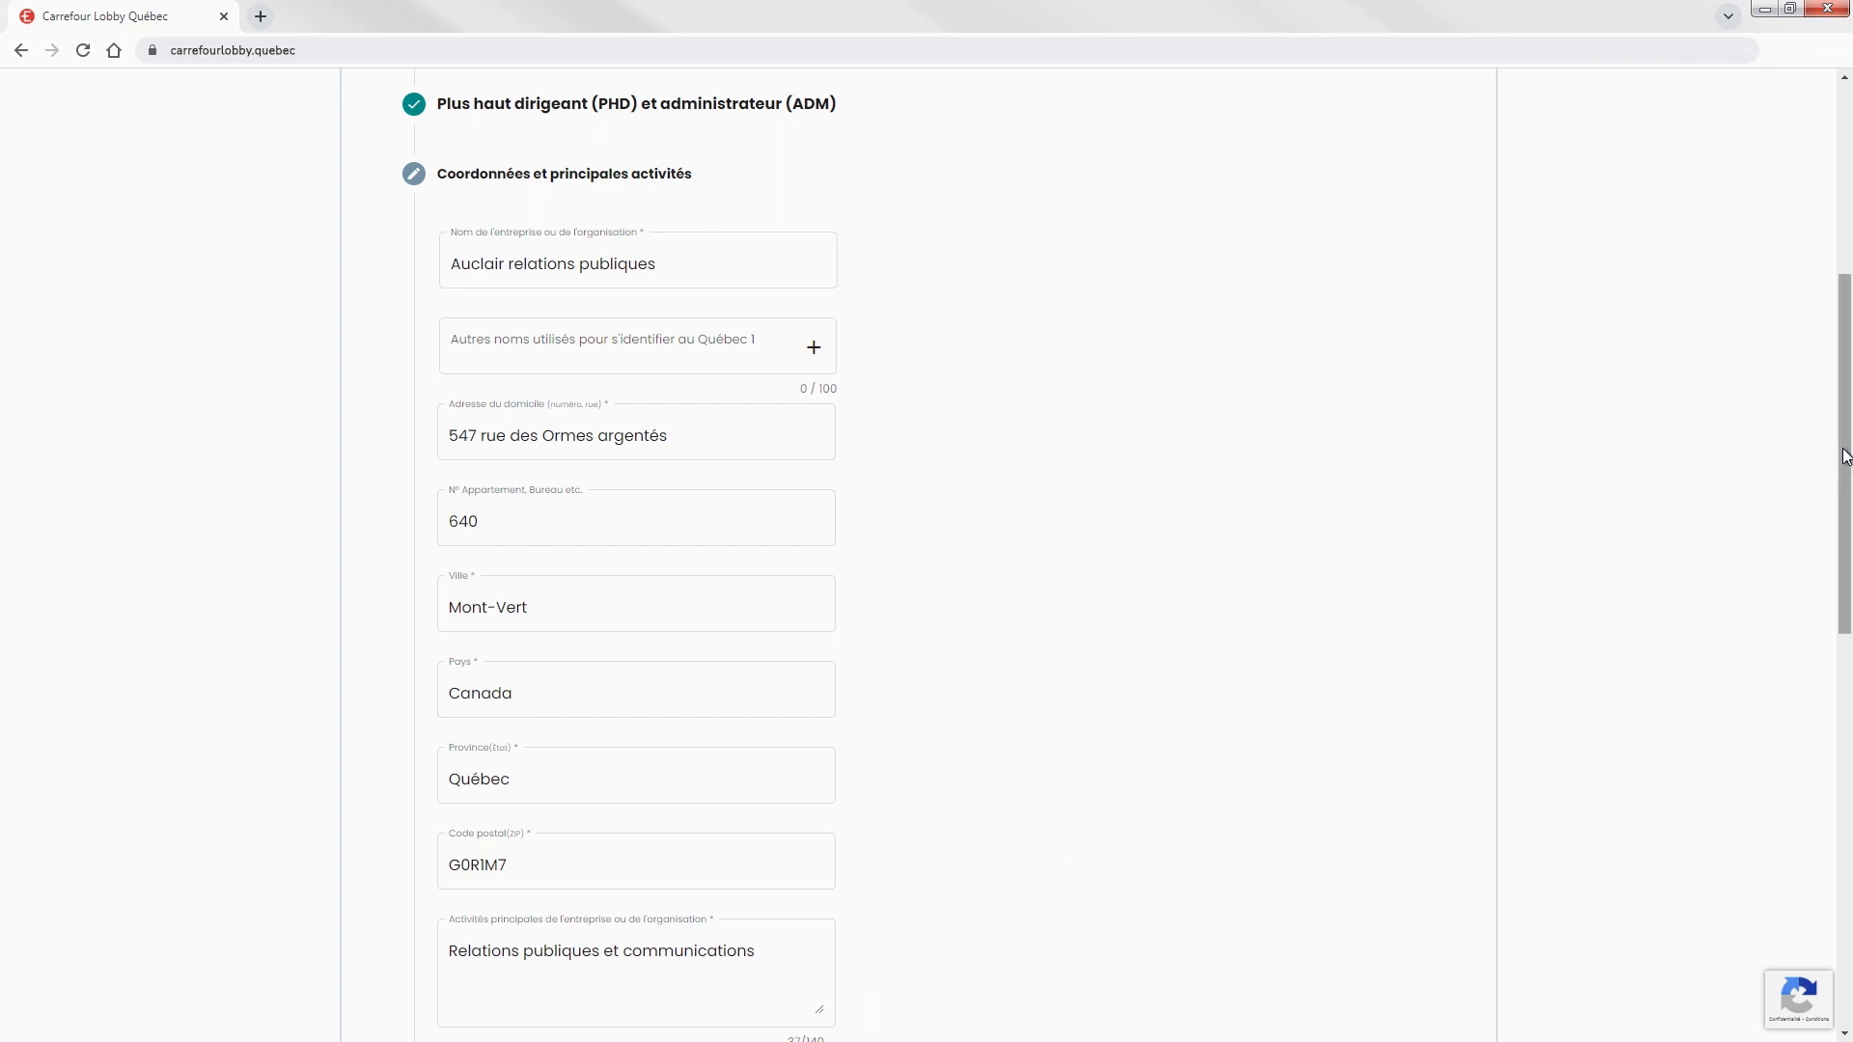
scroll(1839, 458, "down", 5)
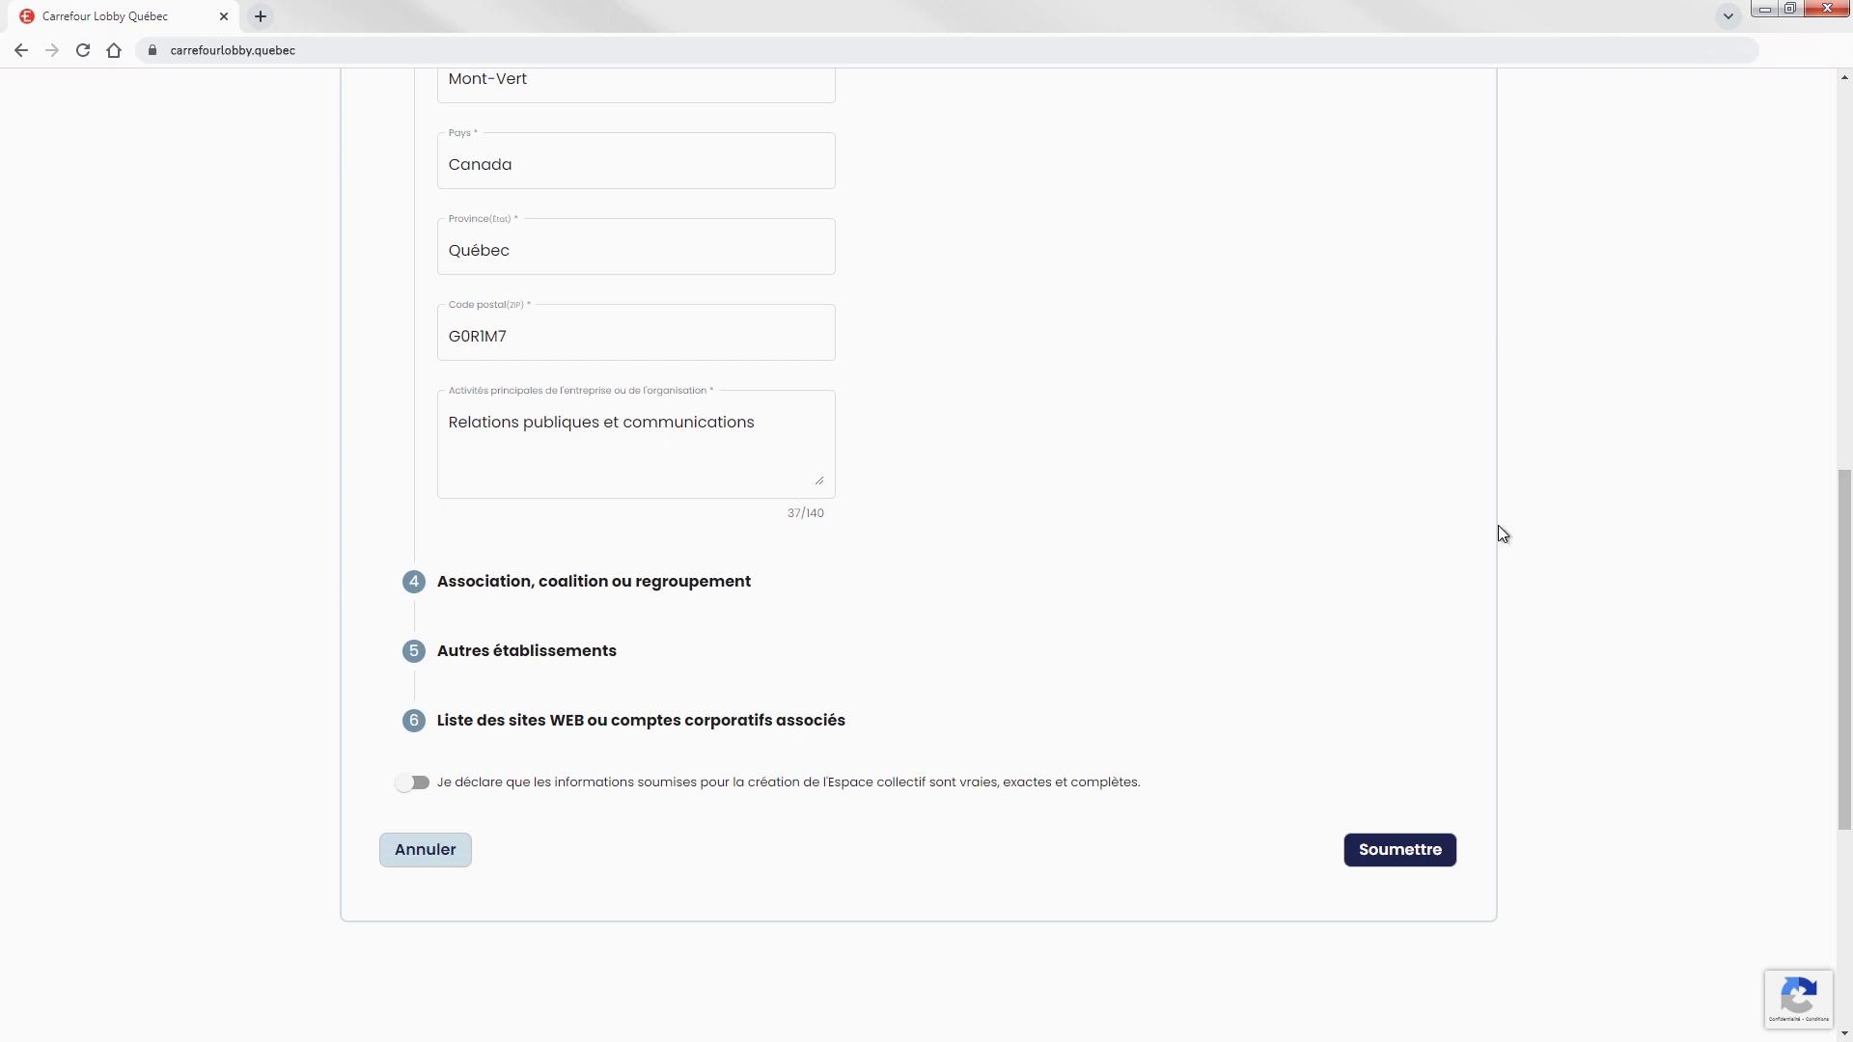
left_click(568, 595)
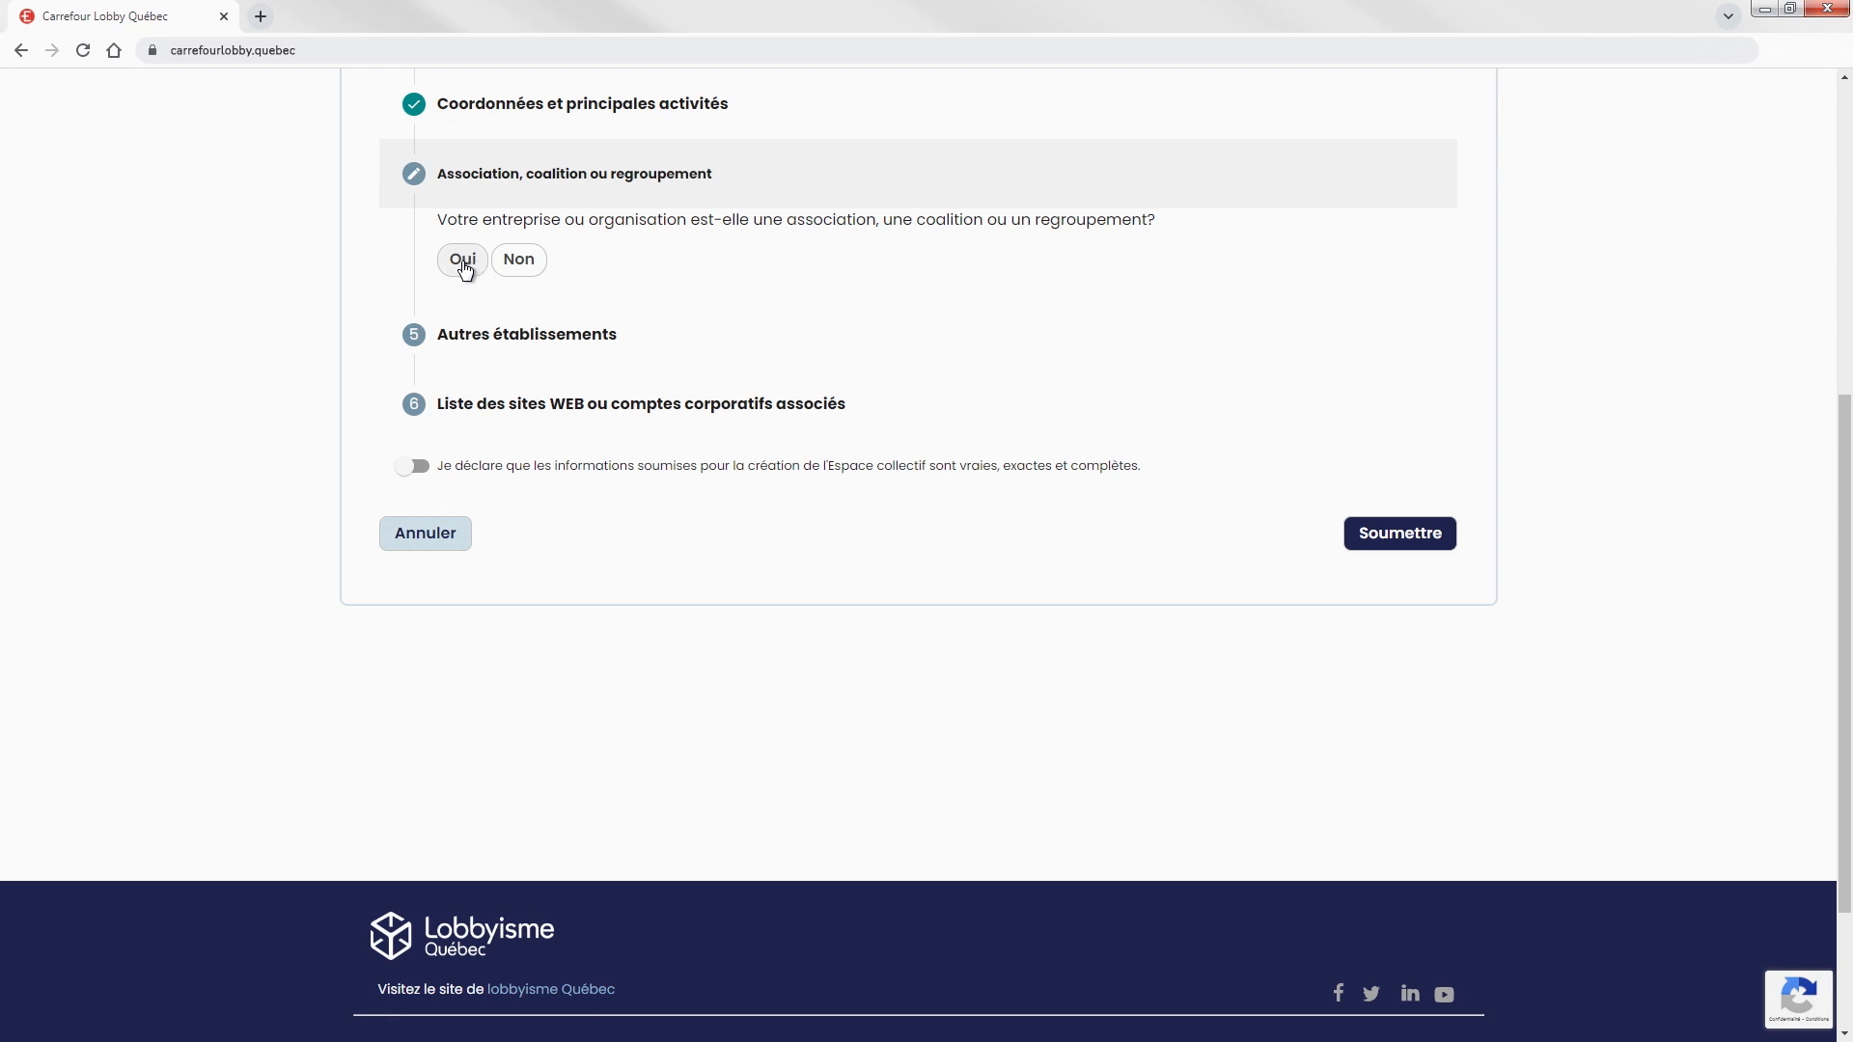
Answer Non to association, answer Oui for other establishments, and proceed to the websites section.
left_click(525, 271)
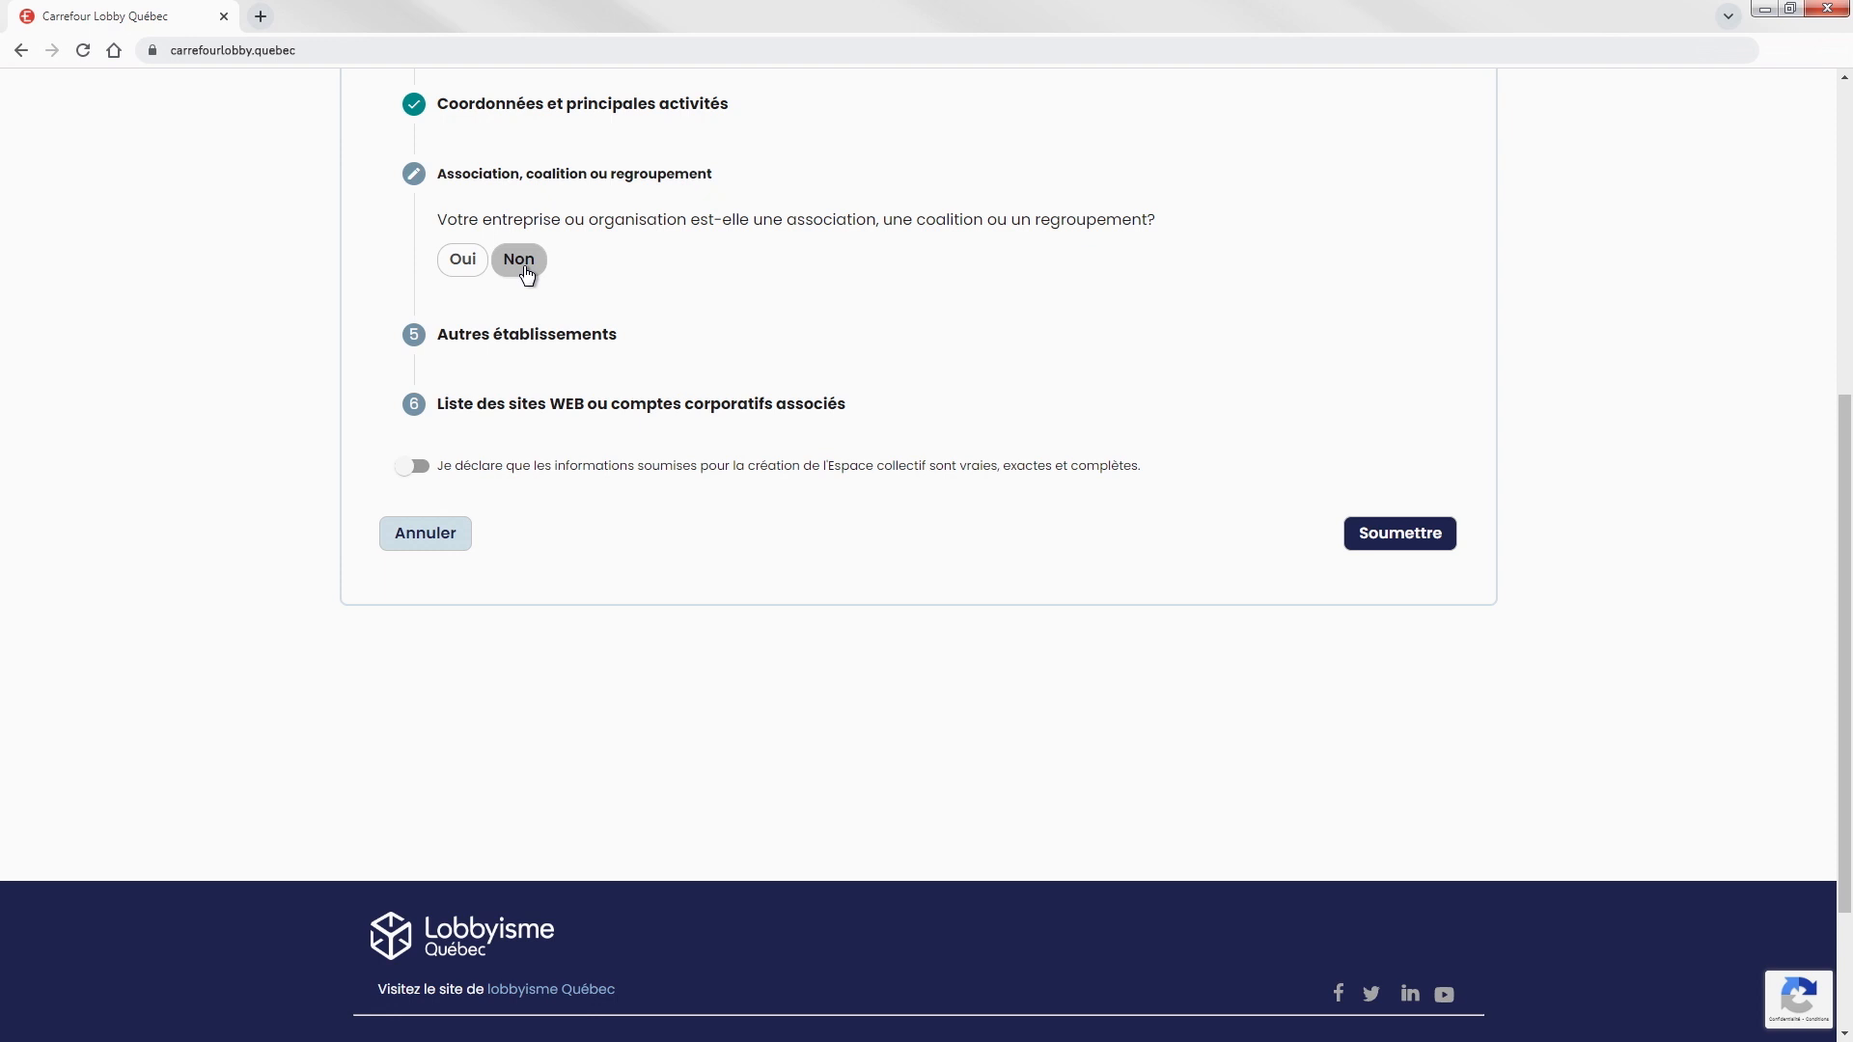
left_click(513, 338)
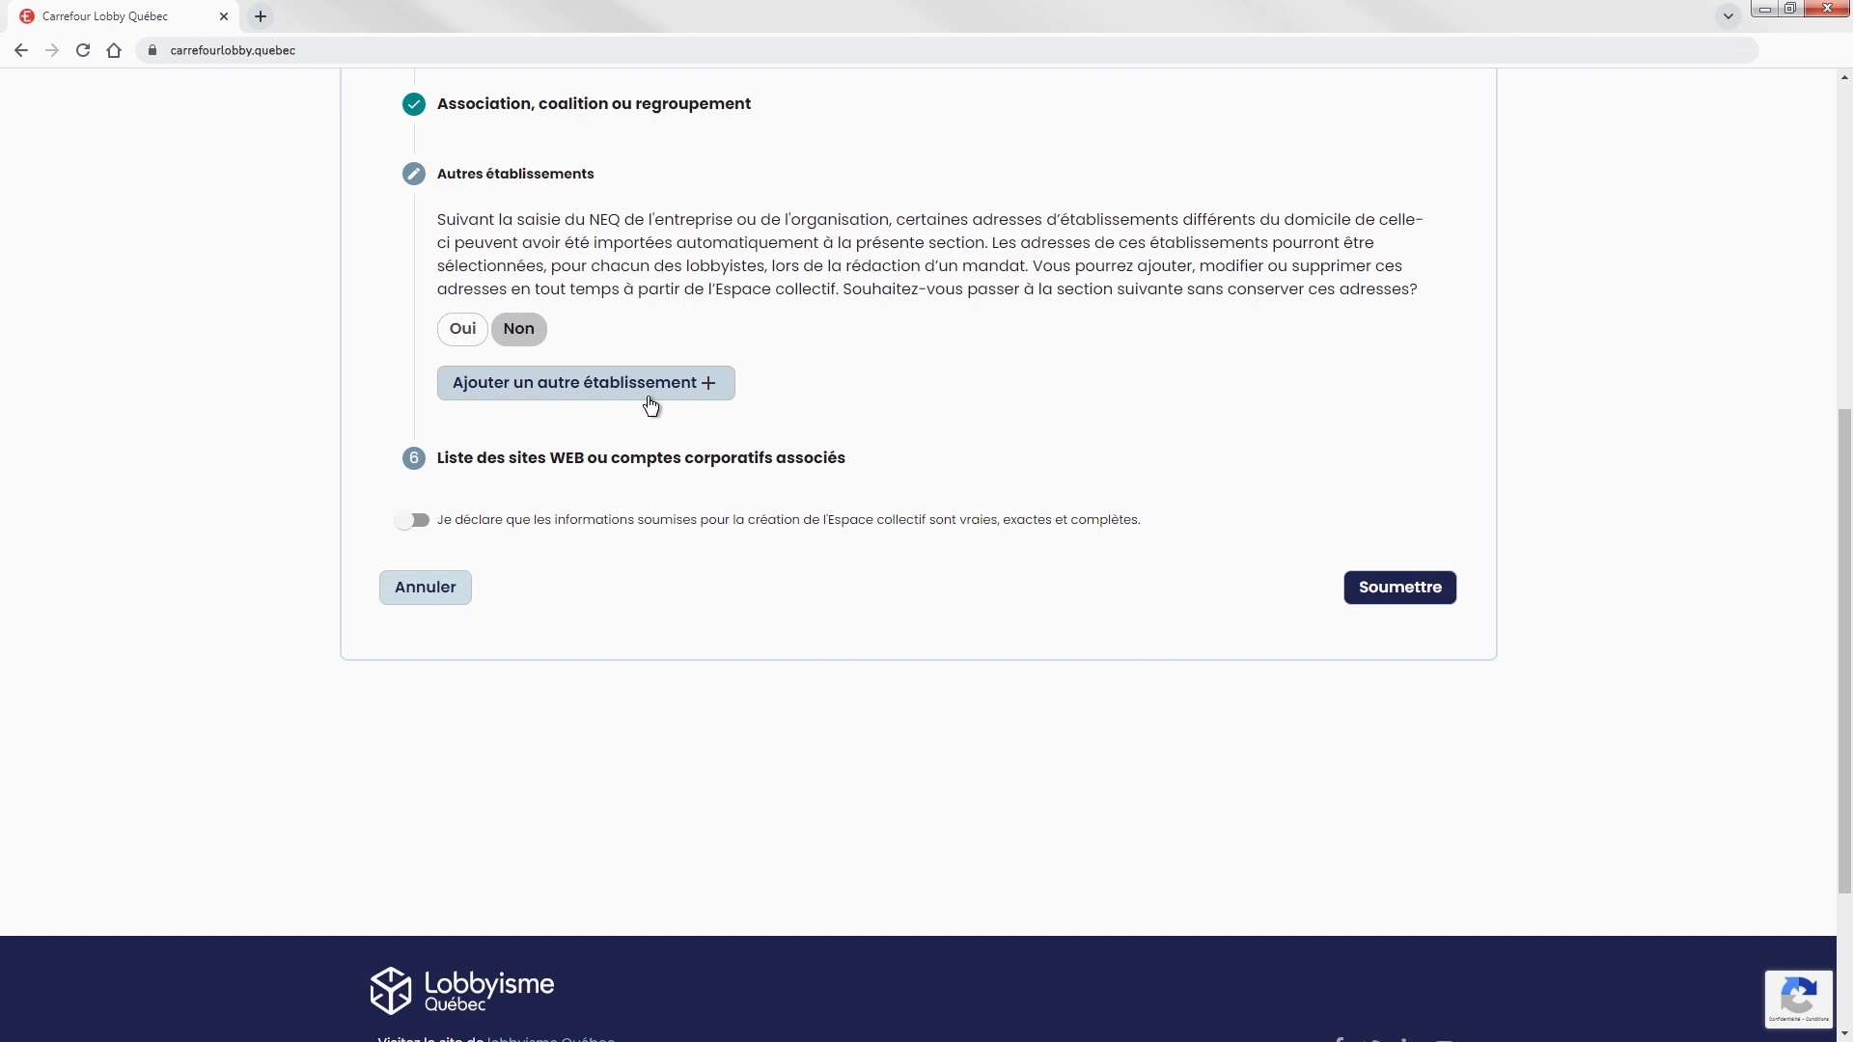
left_click(464, 332)
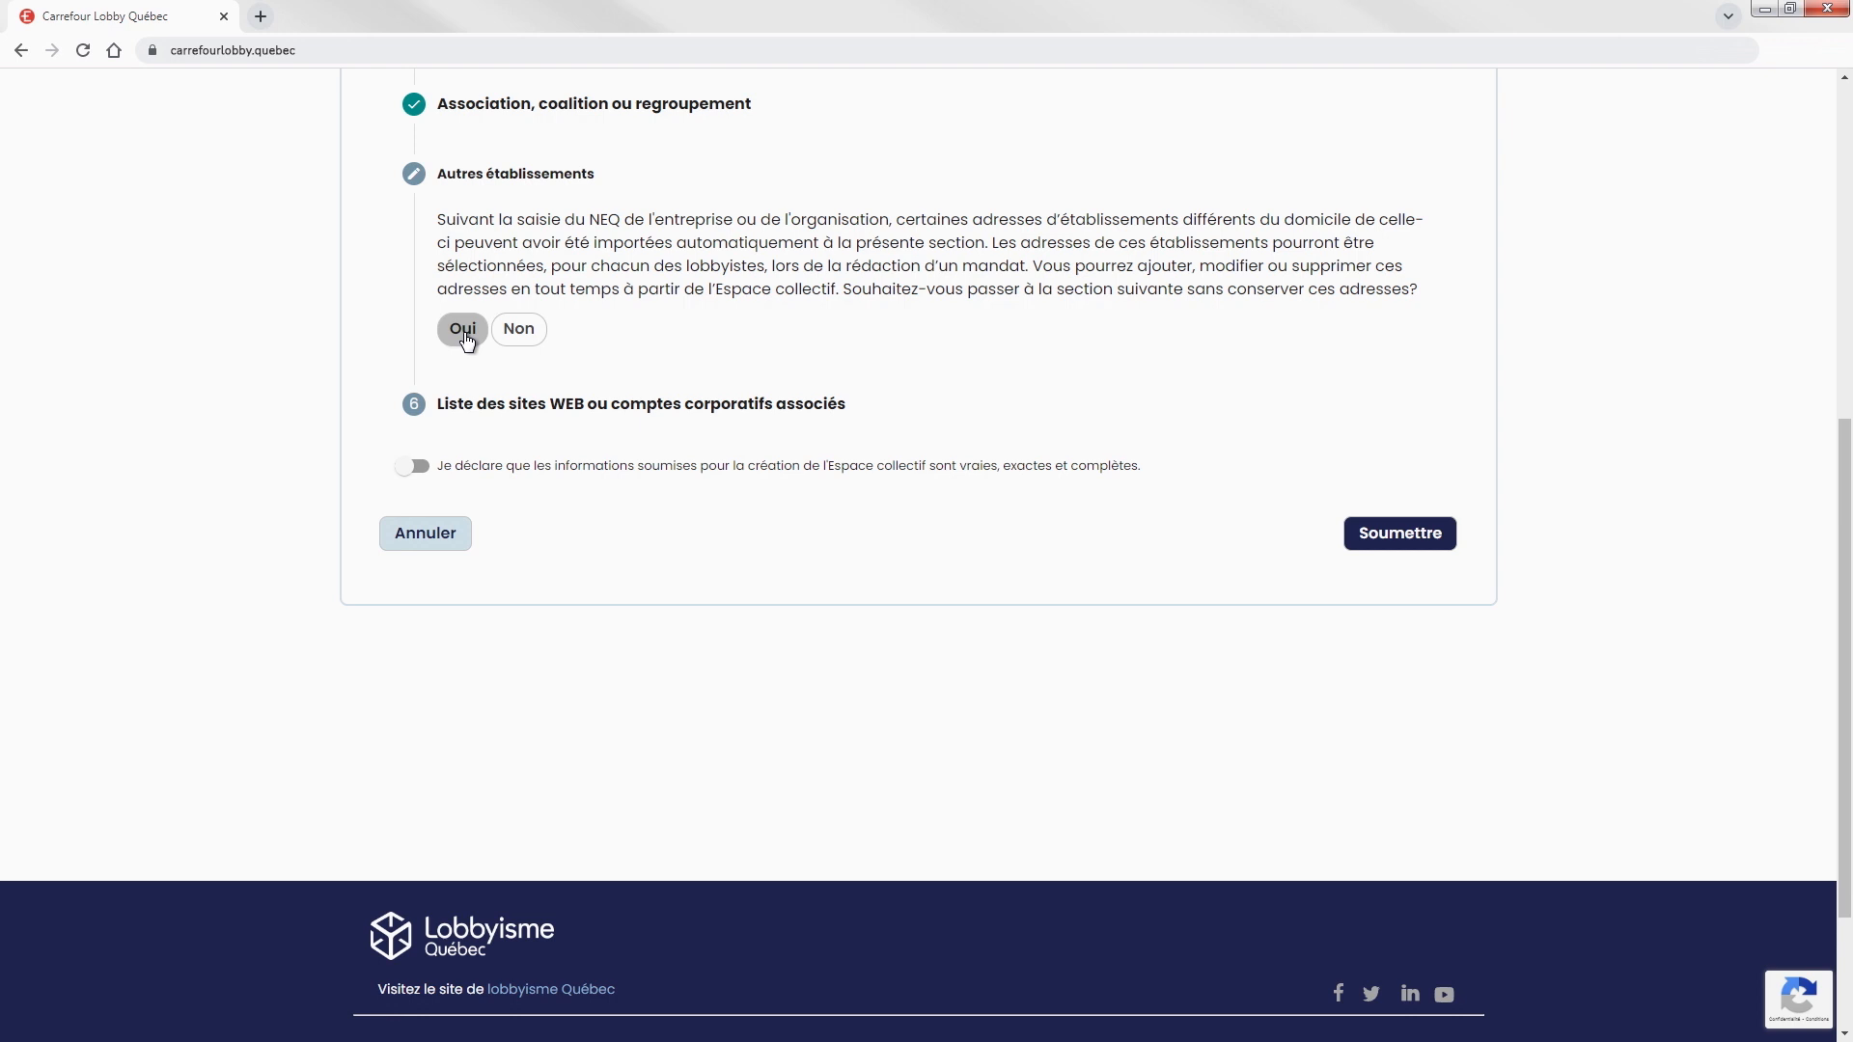
left_click(624, 430)
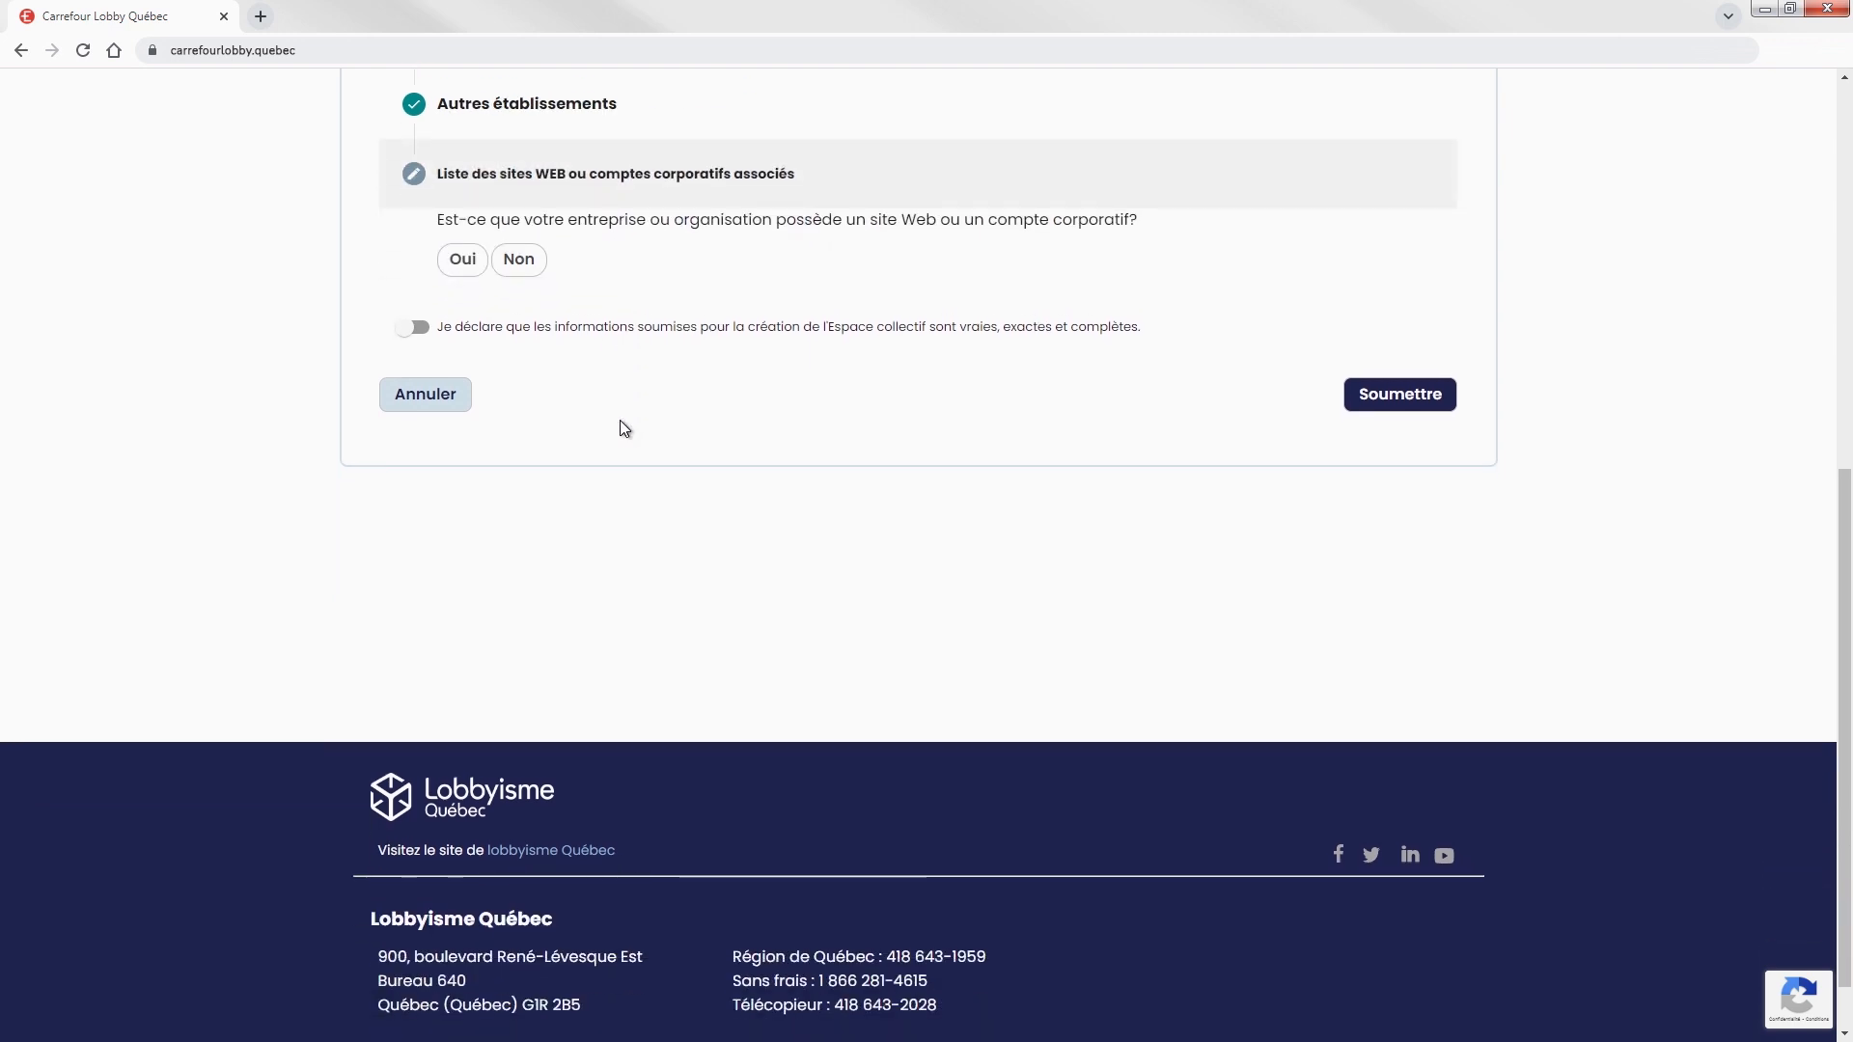
left_click(464, 275)
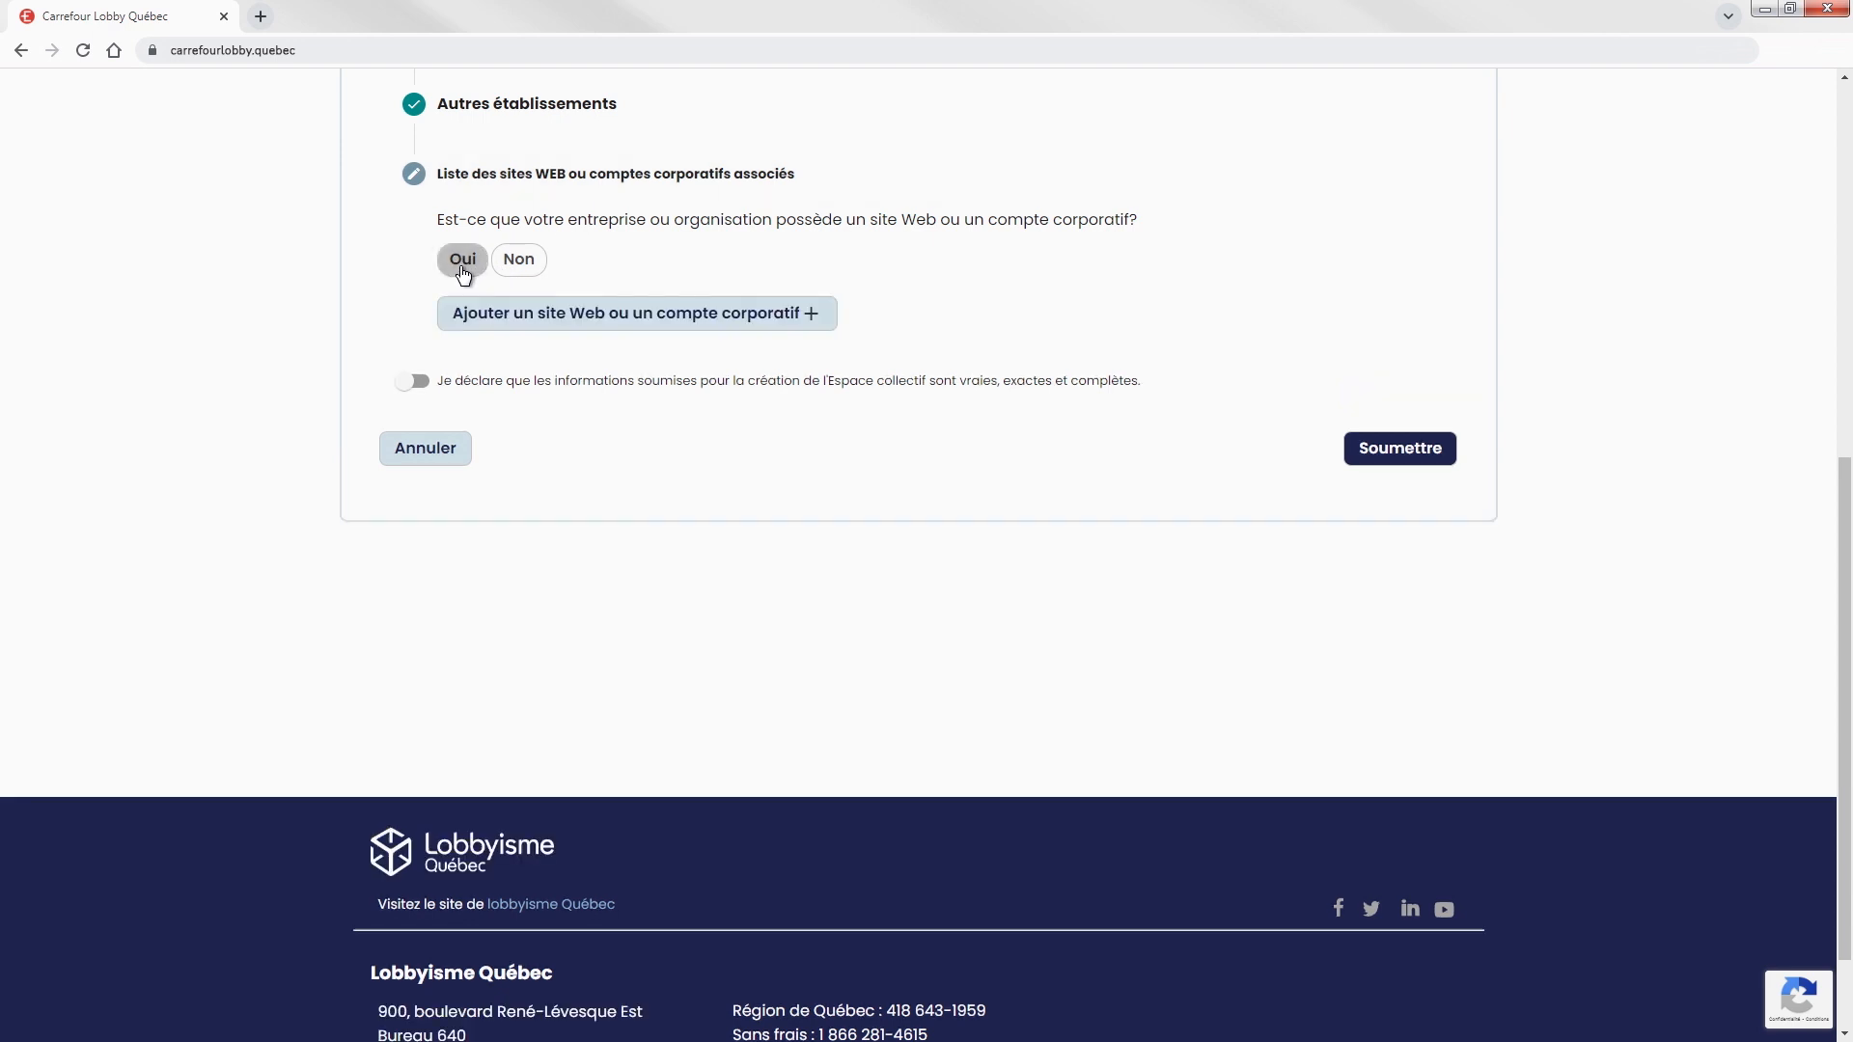
left_click(621, 321)
type("http://auclairrp.com")
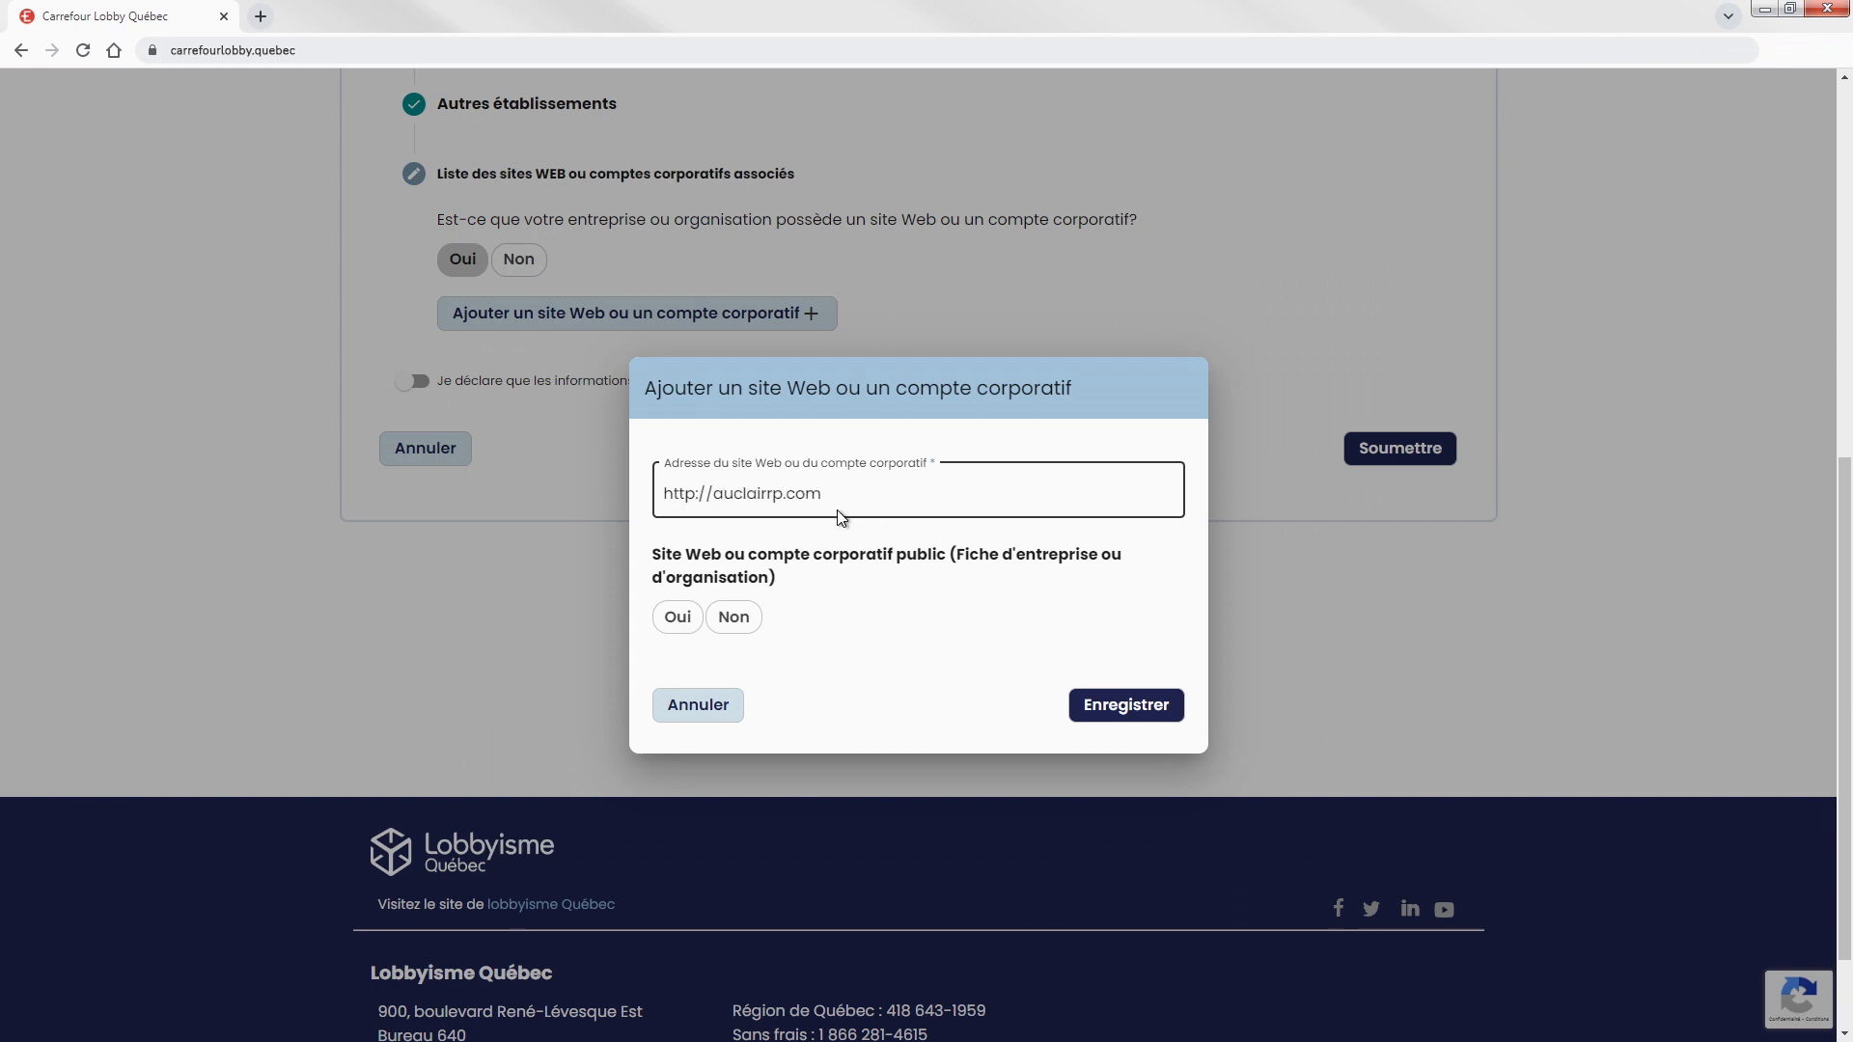
left_click(678, 622)
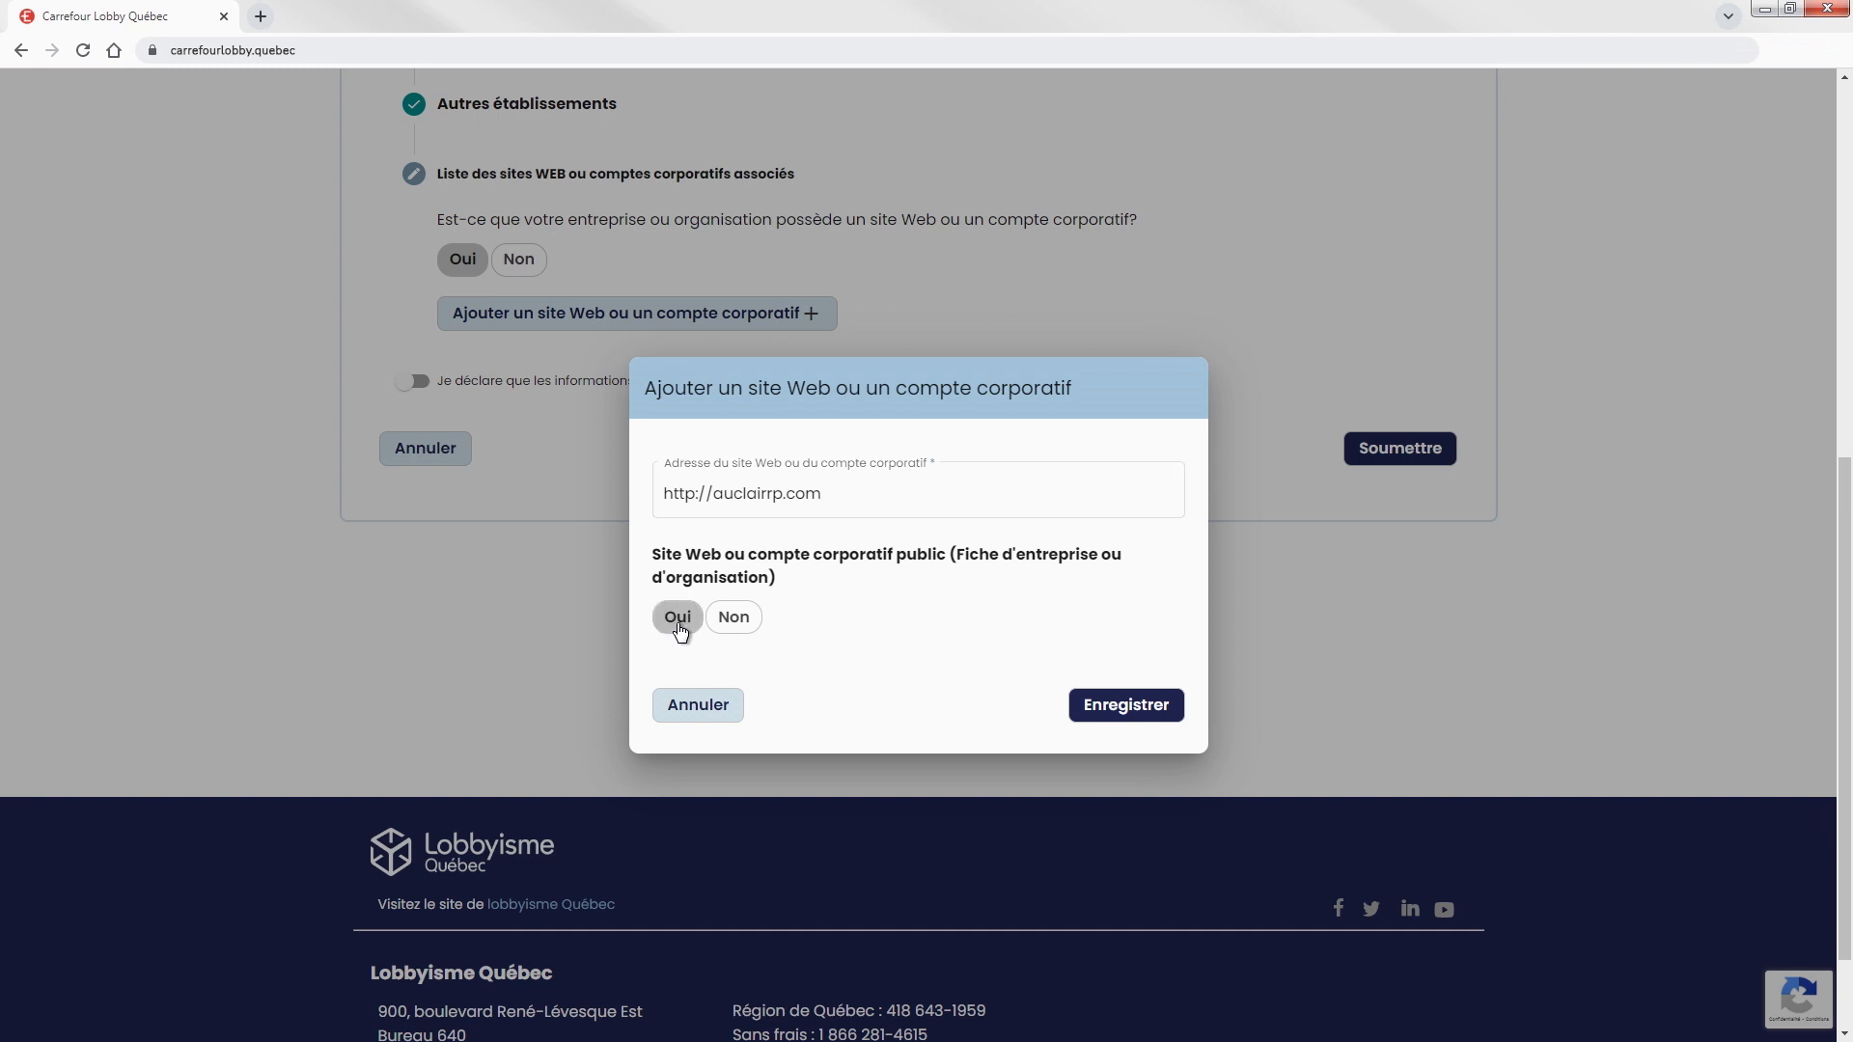
left_click(1126, 707)
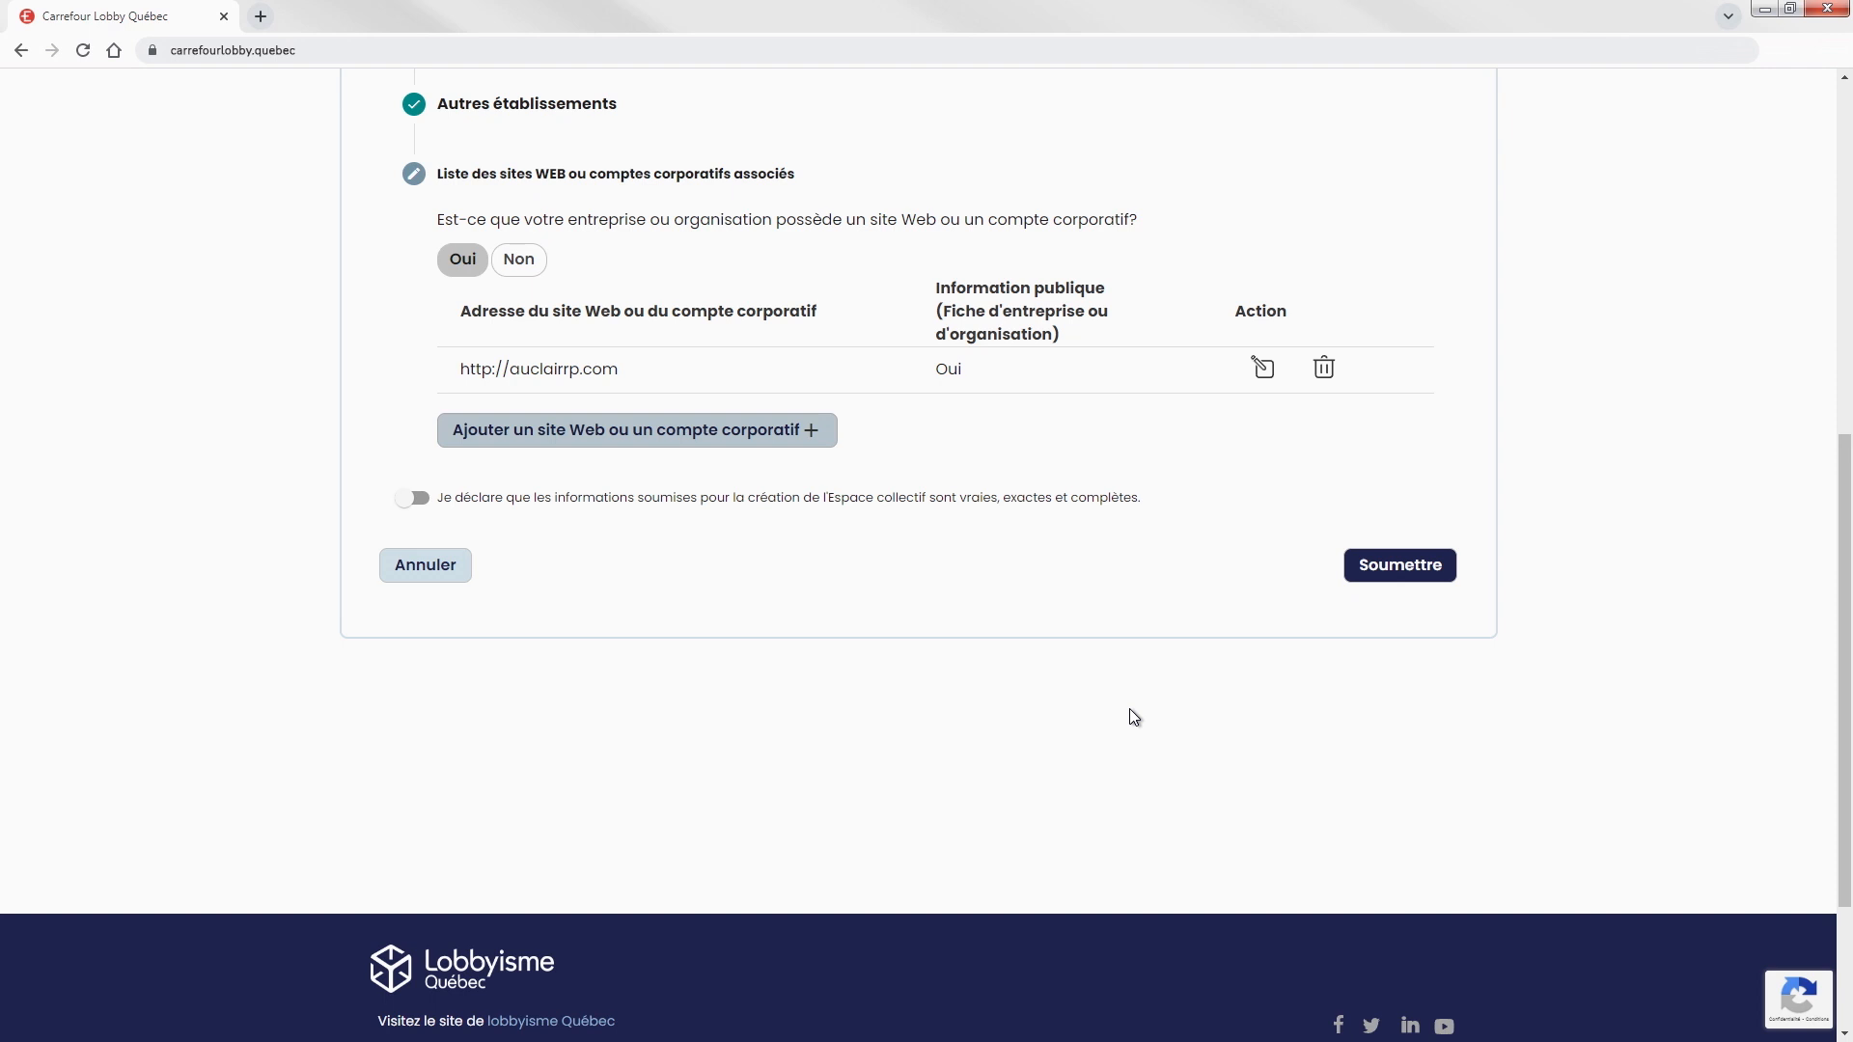
left_click(413, 500)
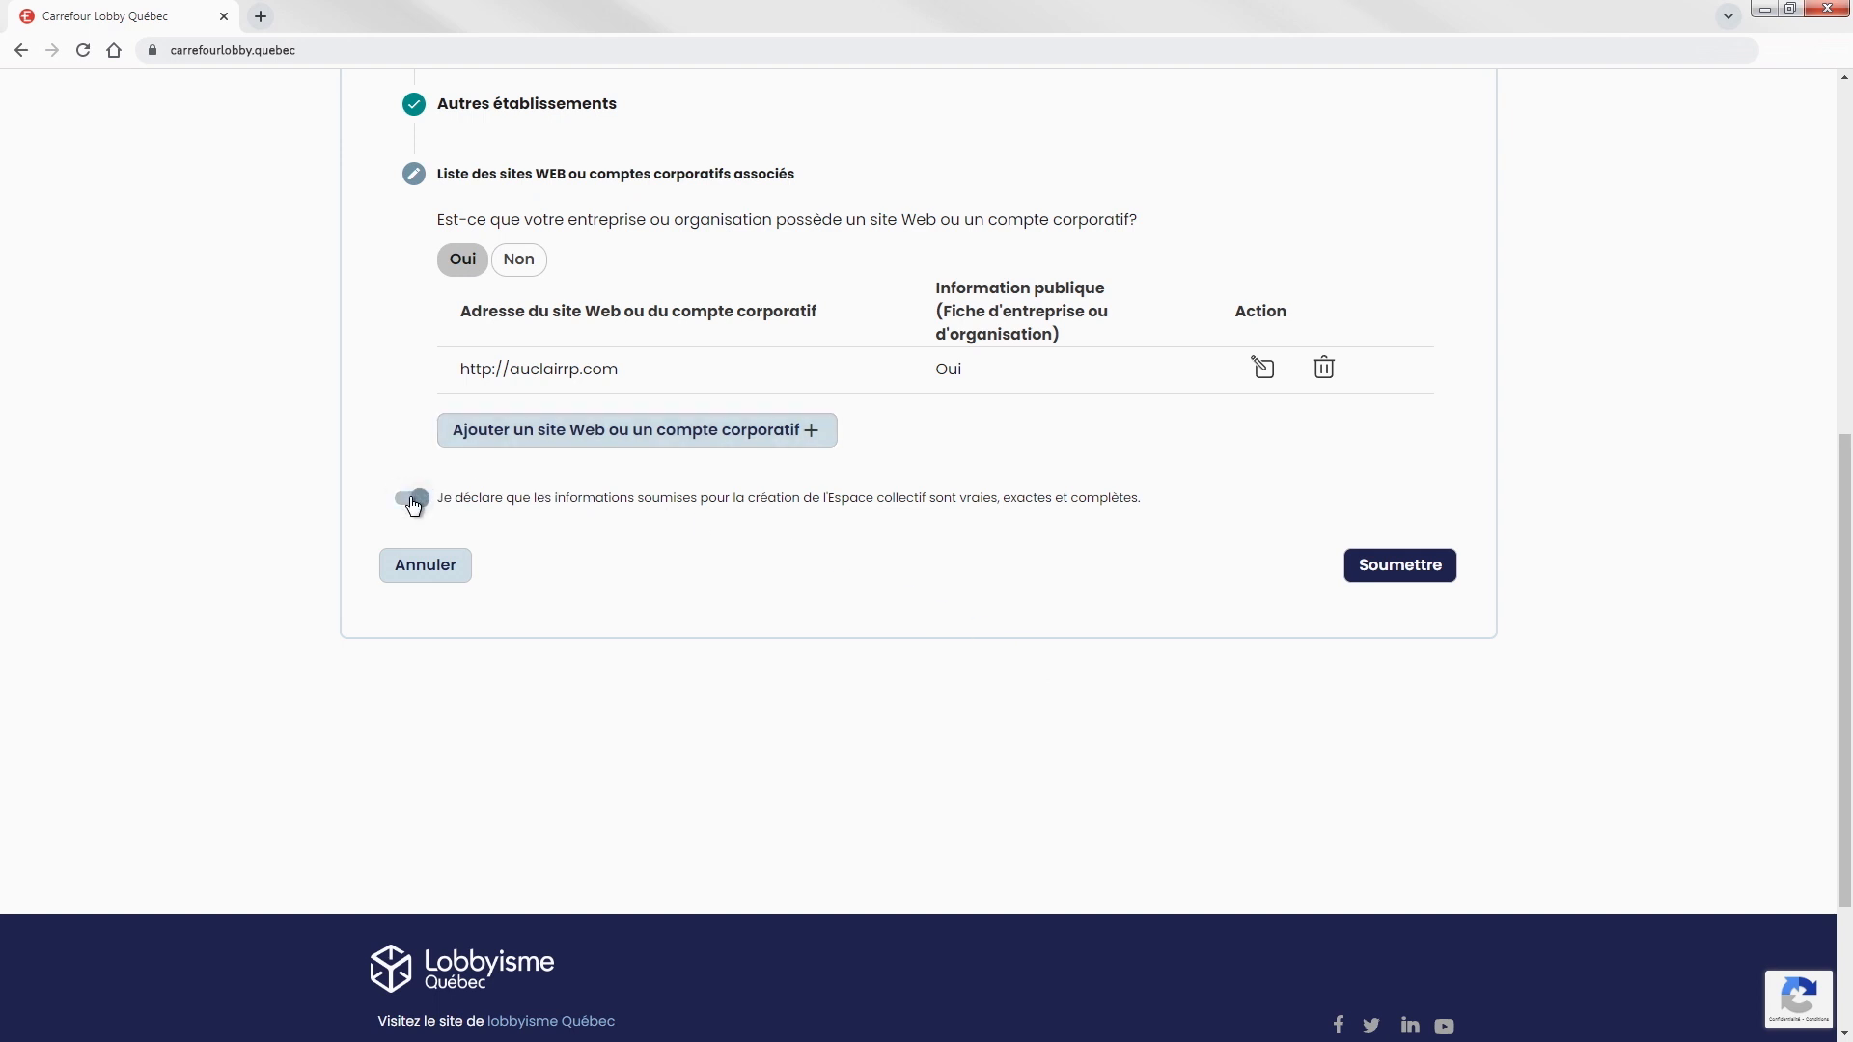
Submit the Auclair Relations publiques Espace collectif form for validation.
left_click(1397, 569)
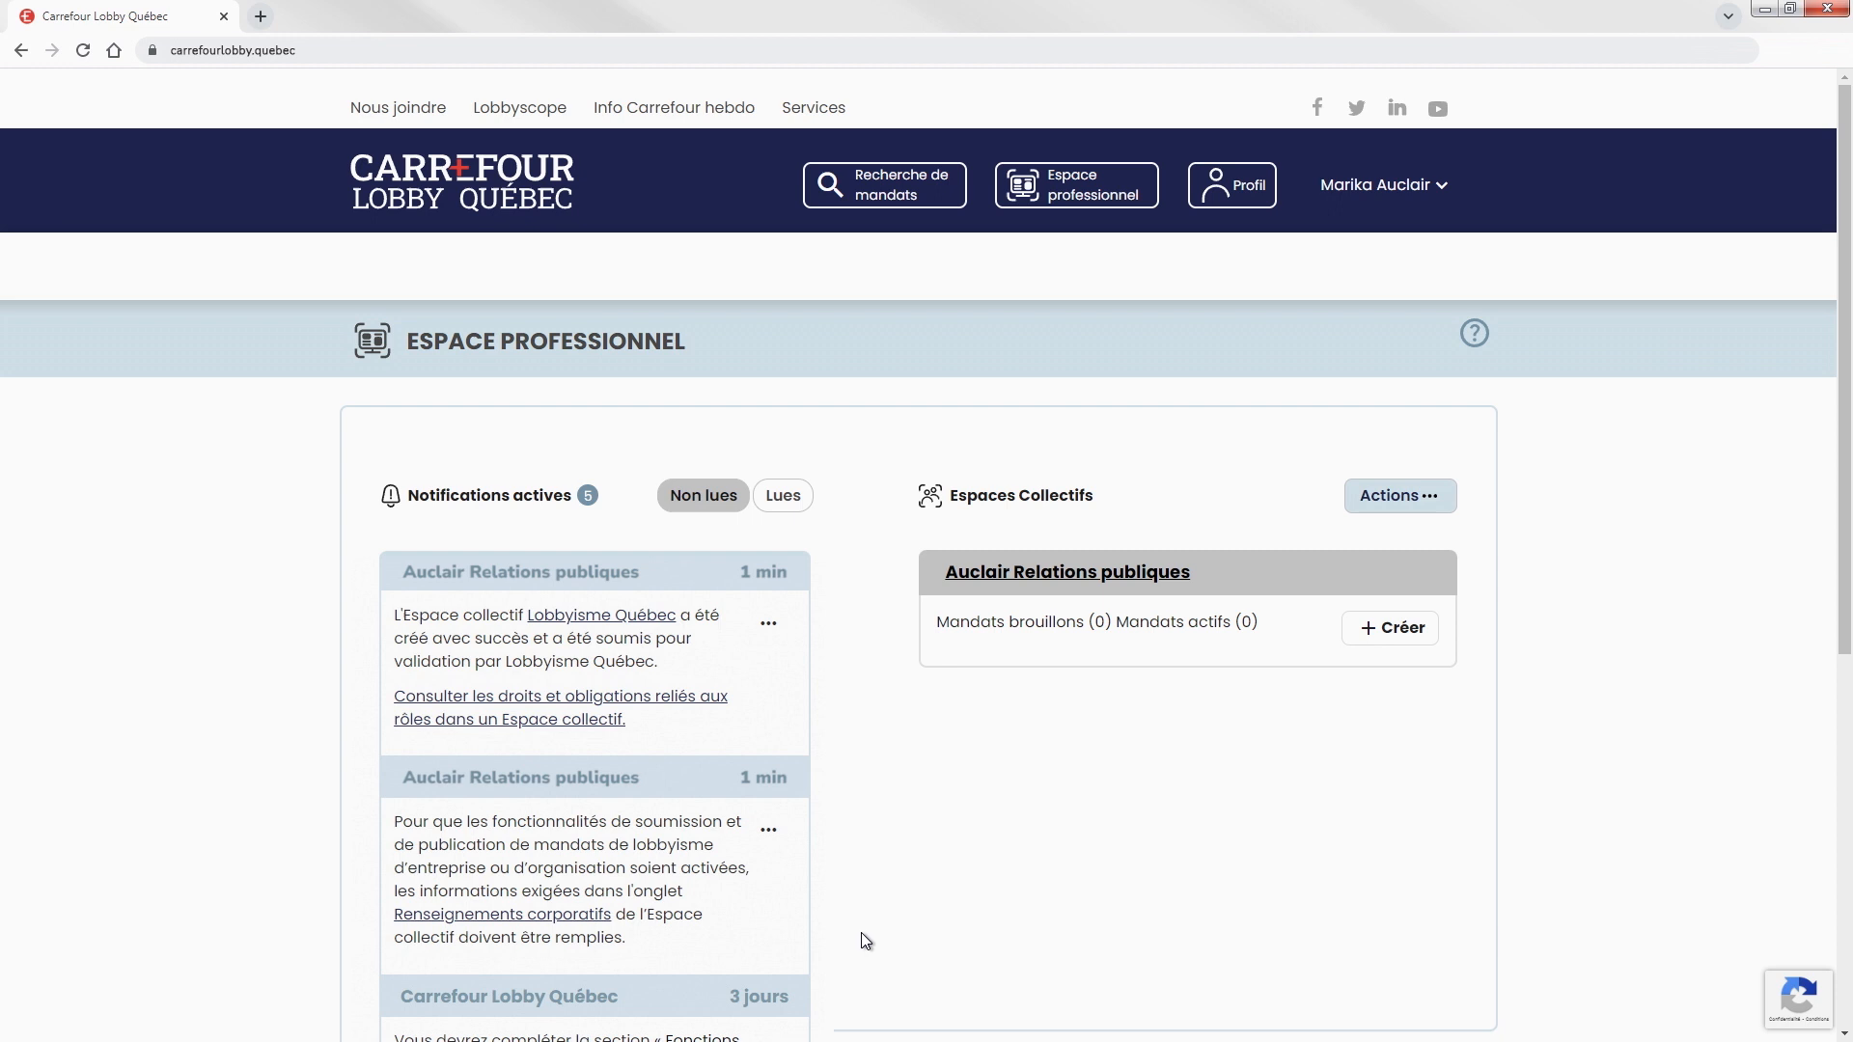
Open the Auclair Relations publiques space and view its Identification details.
left_click(1052, 577)
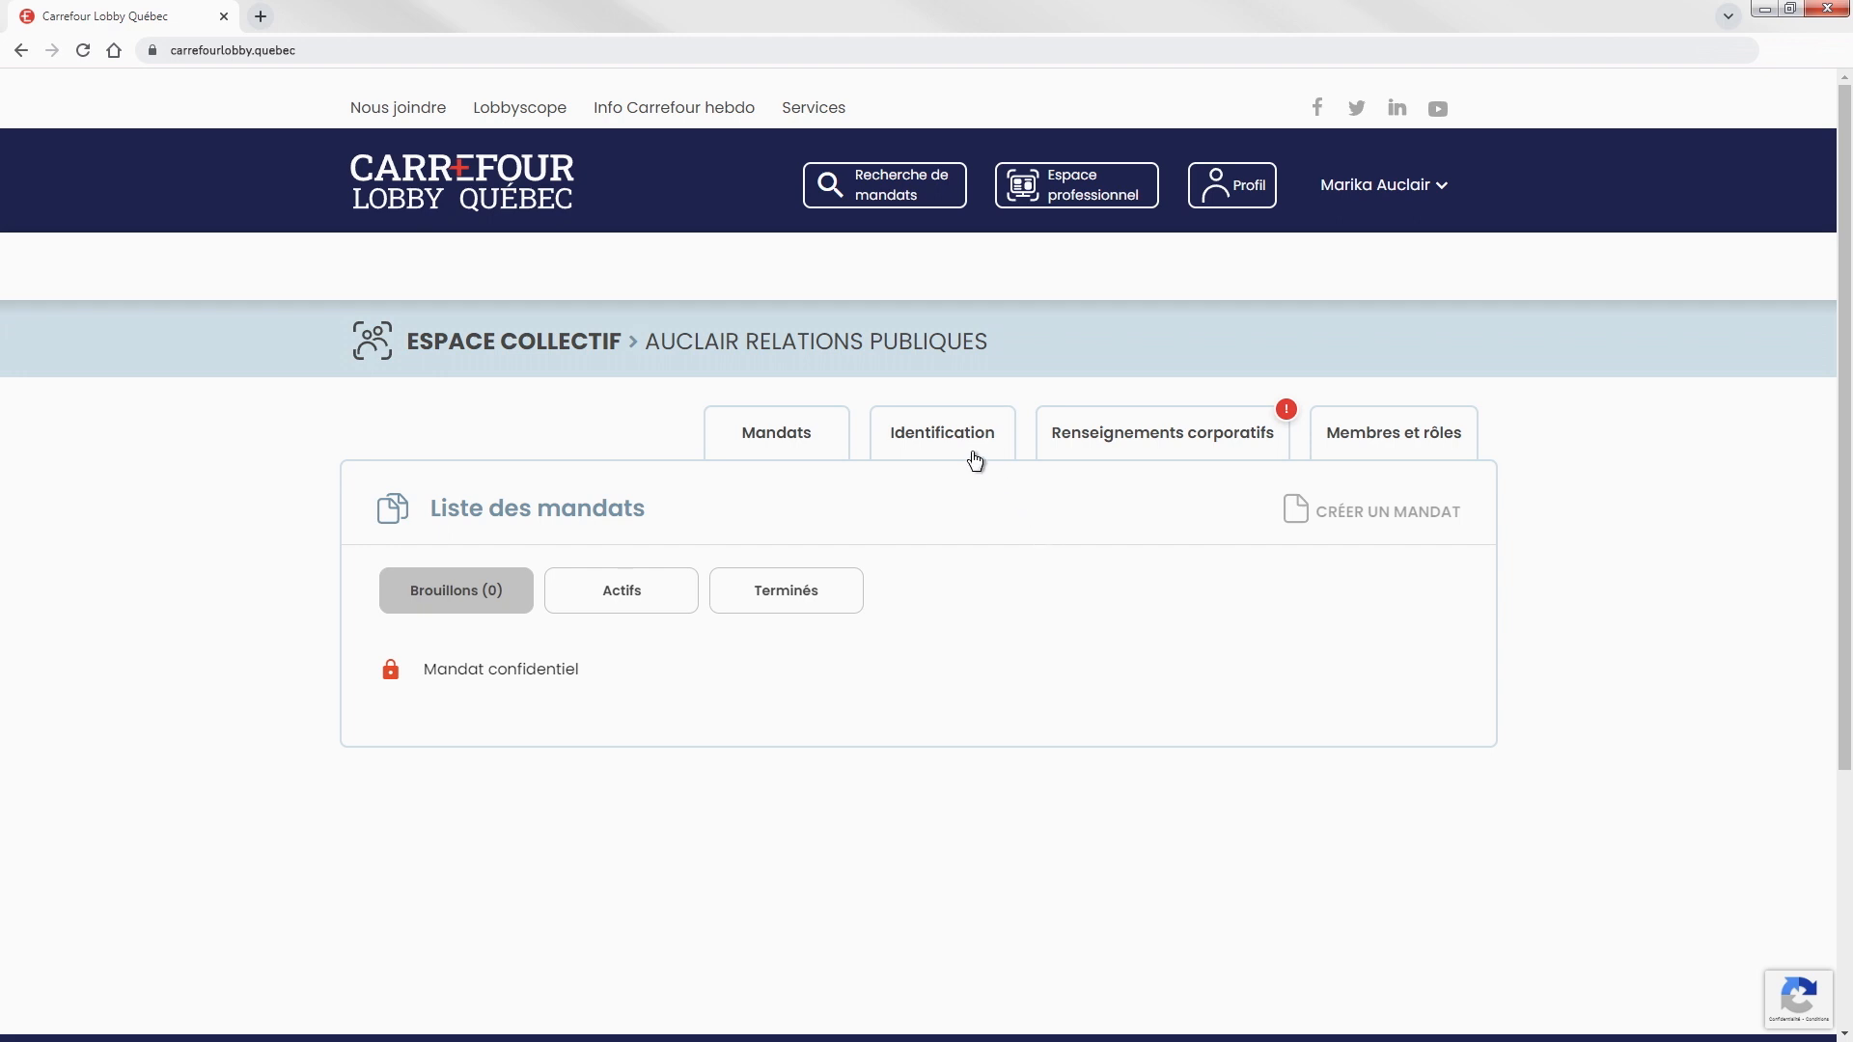
left_click(936, 440)
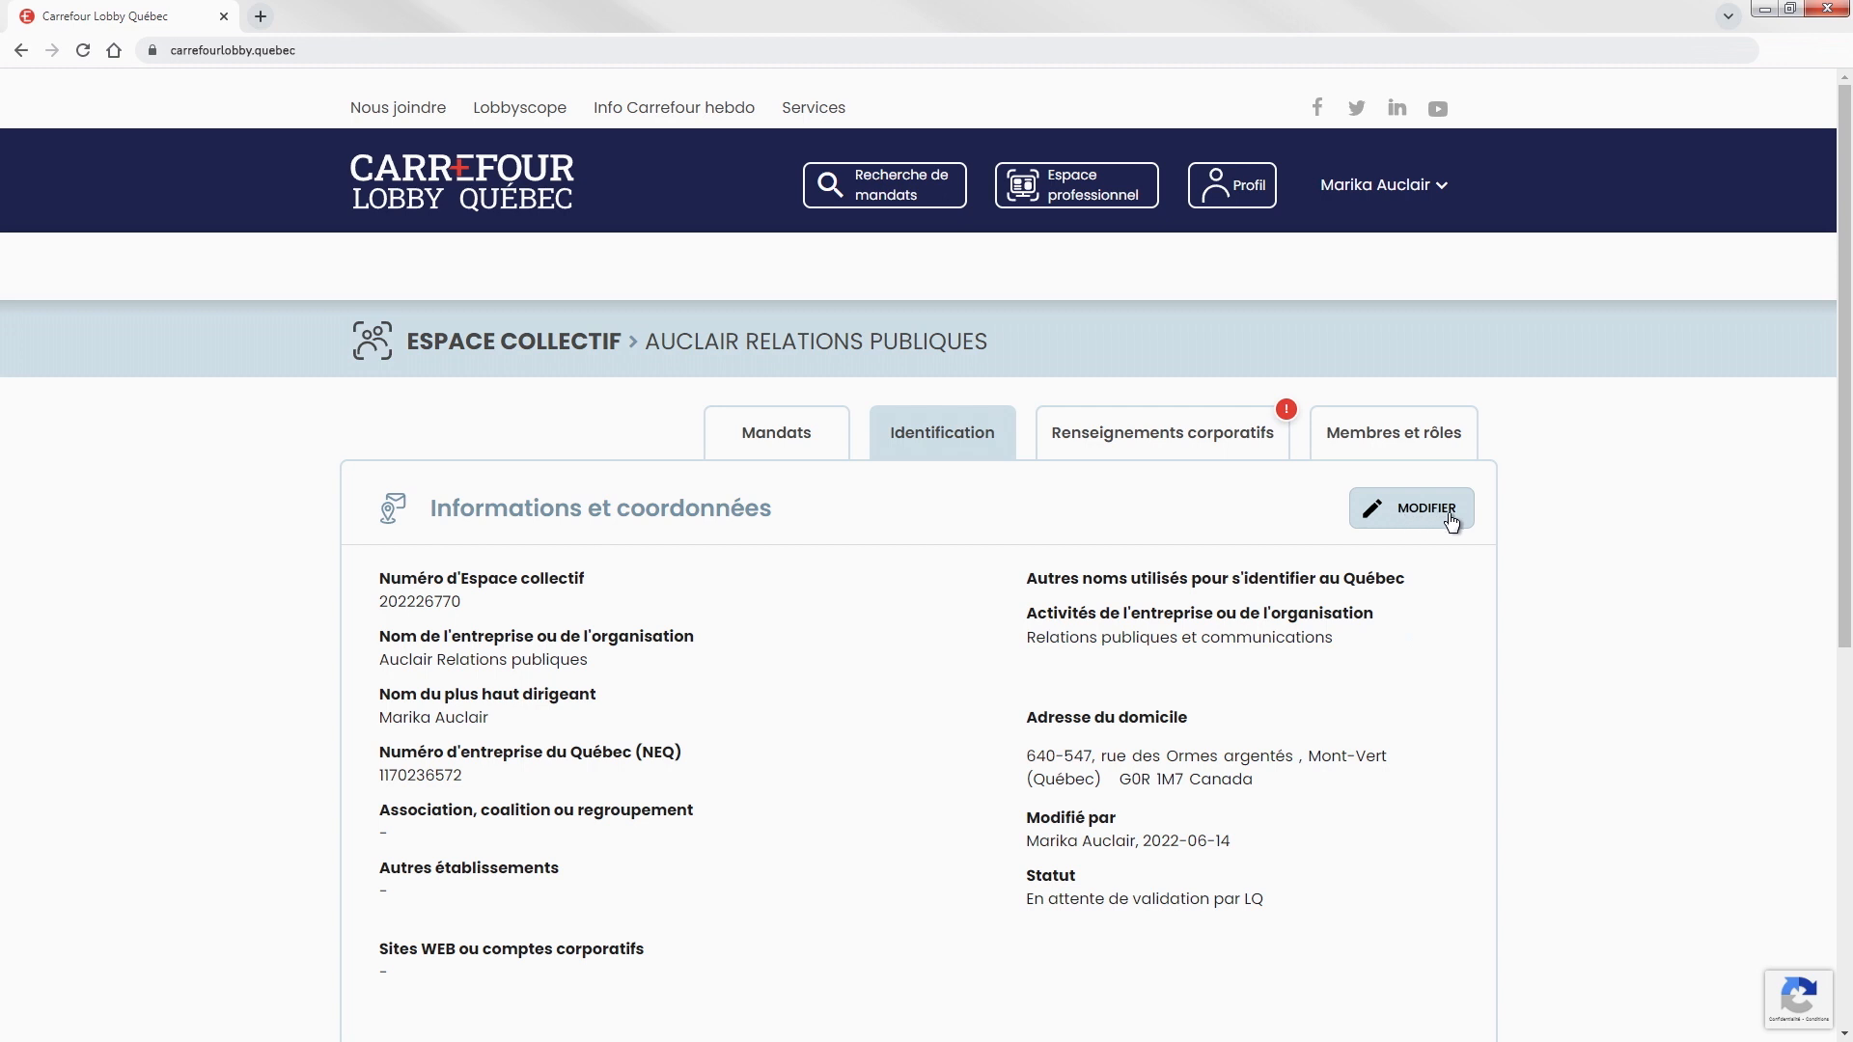
Edit Renseignements corporatifs, answering Oui to publishing business lobbying mandates.
left_click(1163, 446)
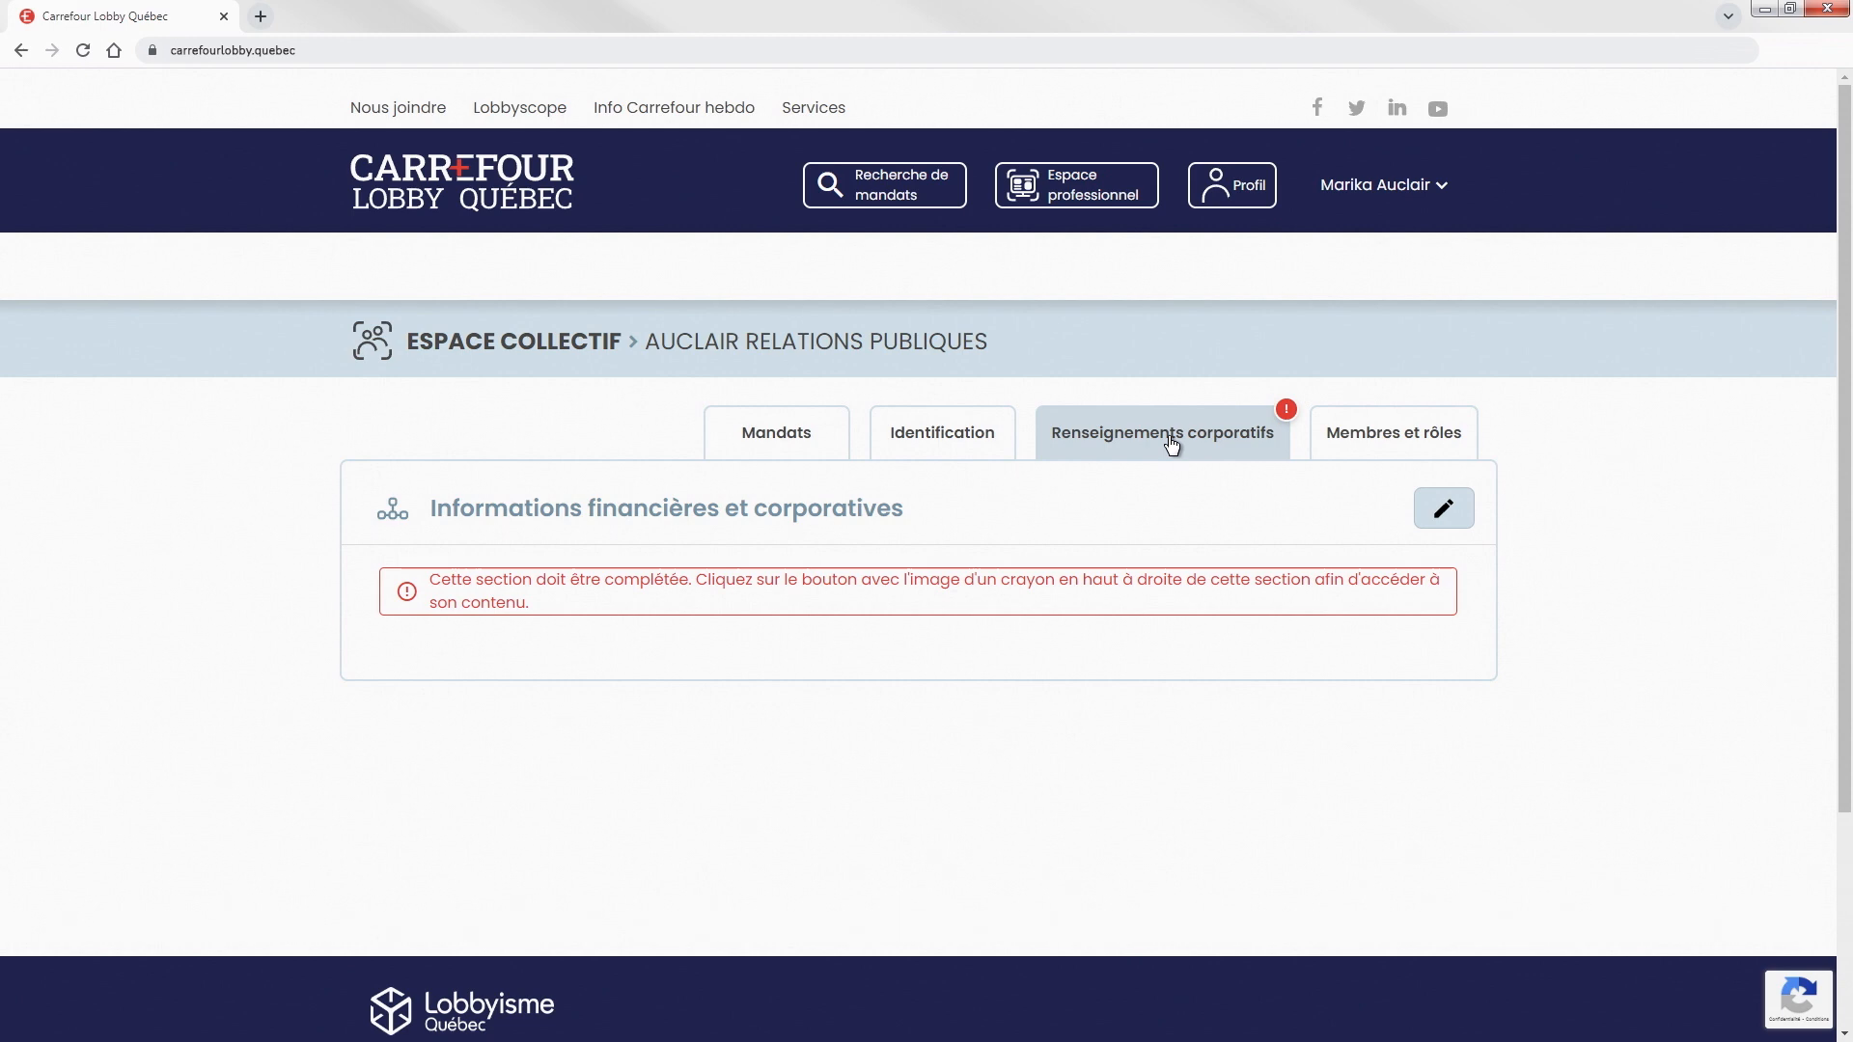
left_click(1436, 522)
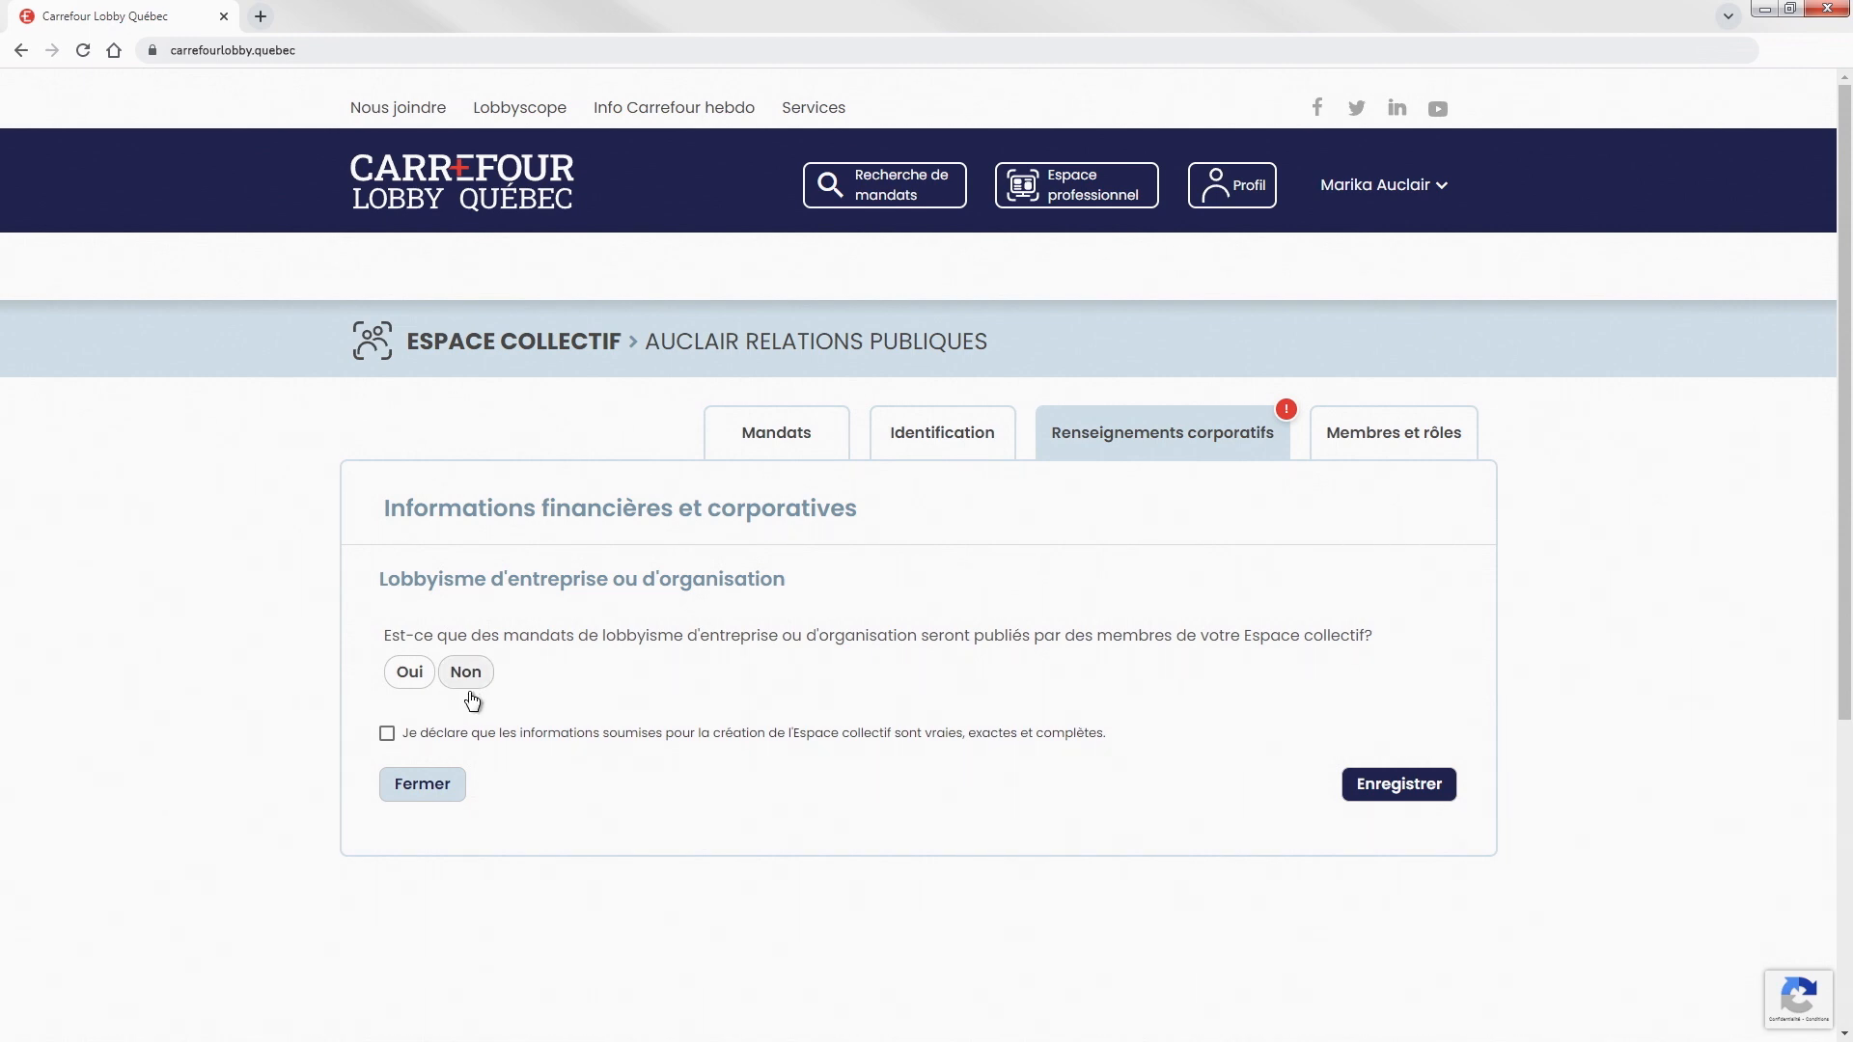
left_click(407, 682)
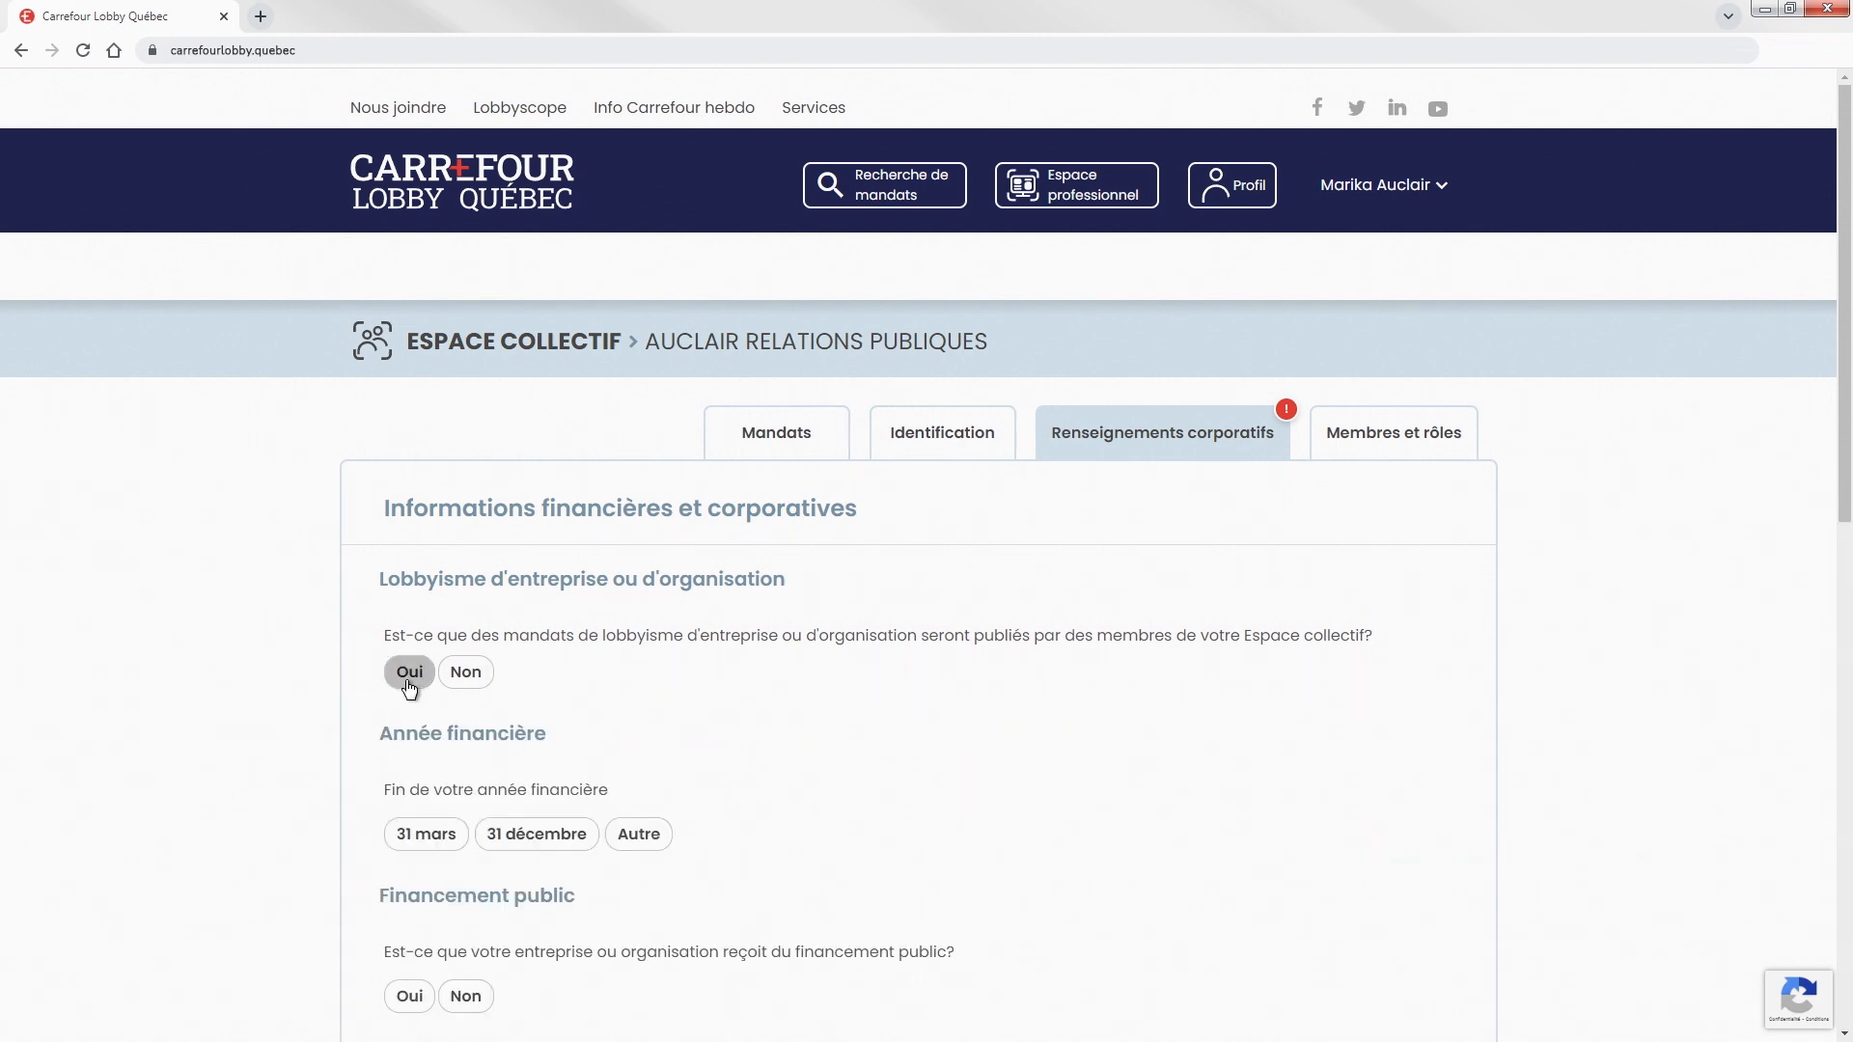
left_click_drag(1846, 403, 1849, 579)
scroll(1849, 618, "down", 1)
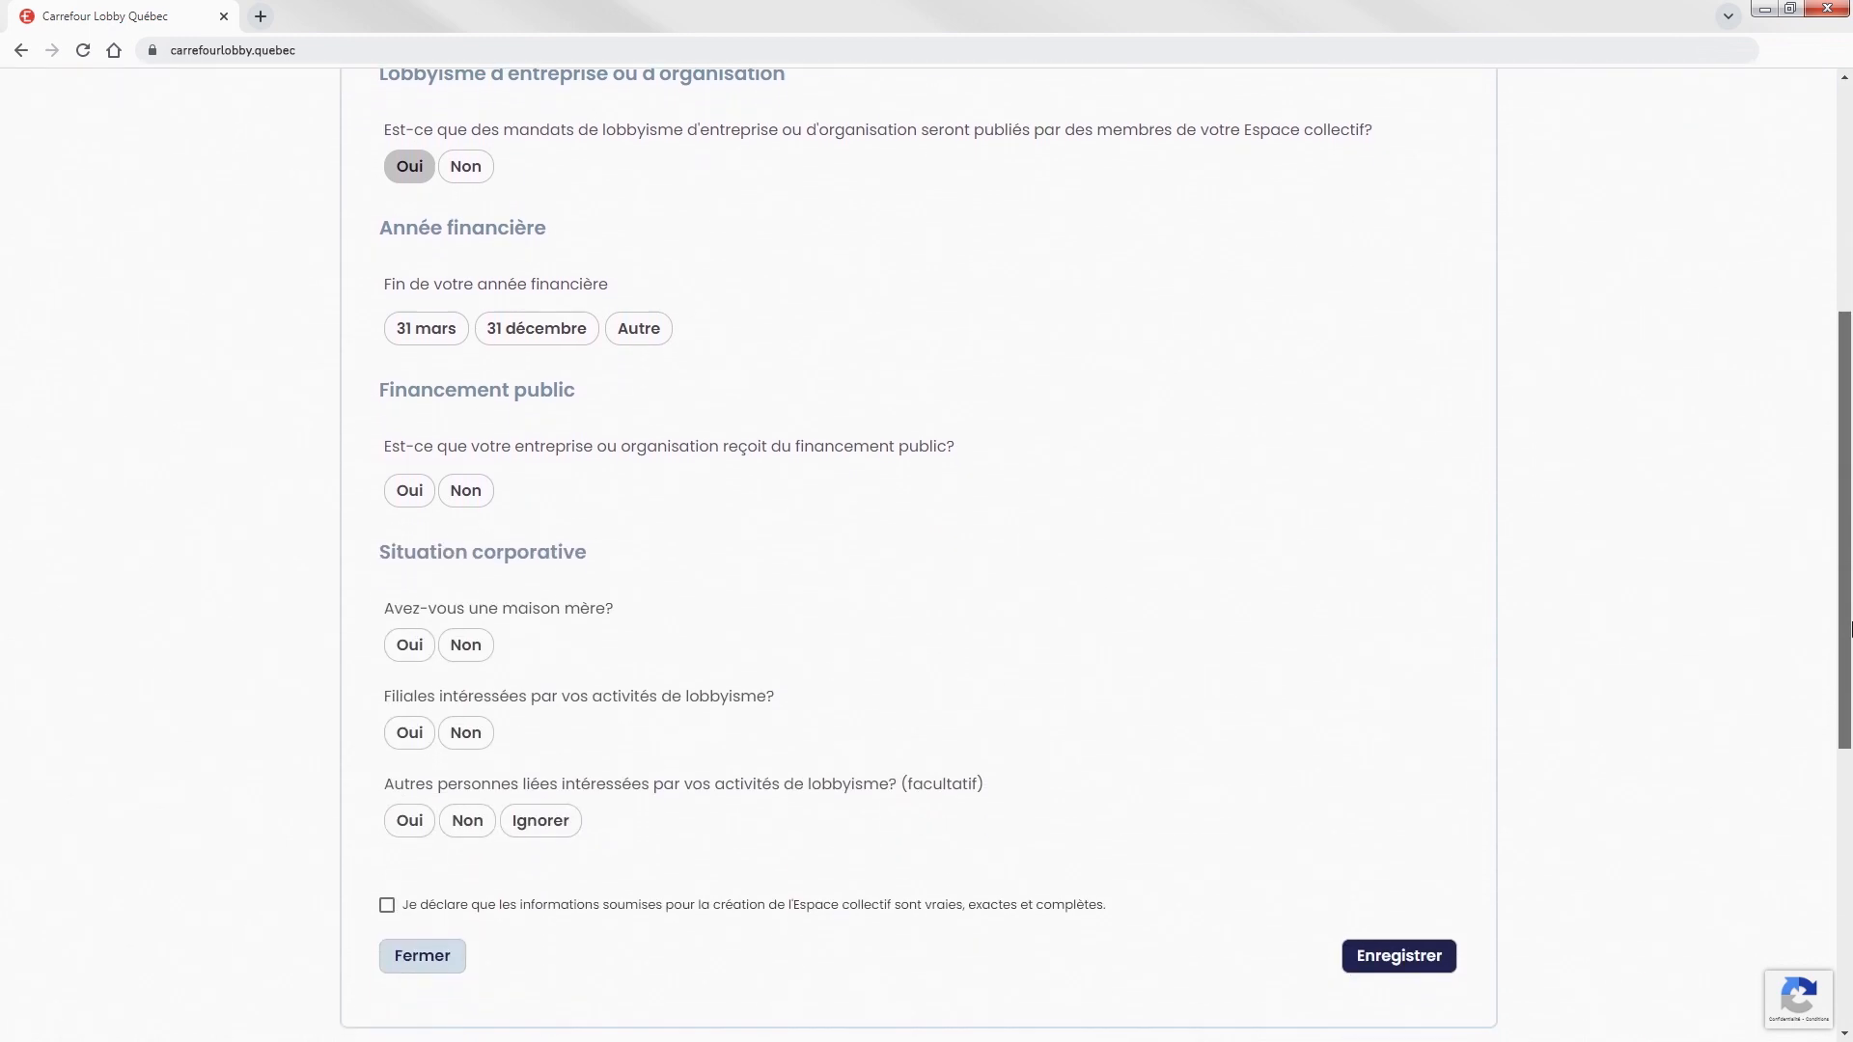
Set fiscal year end to 31 mars, answer Non to the remaining questions, certify, and save.
left_click(430, 341)
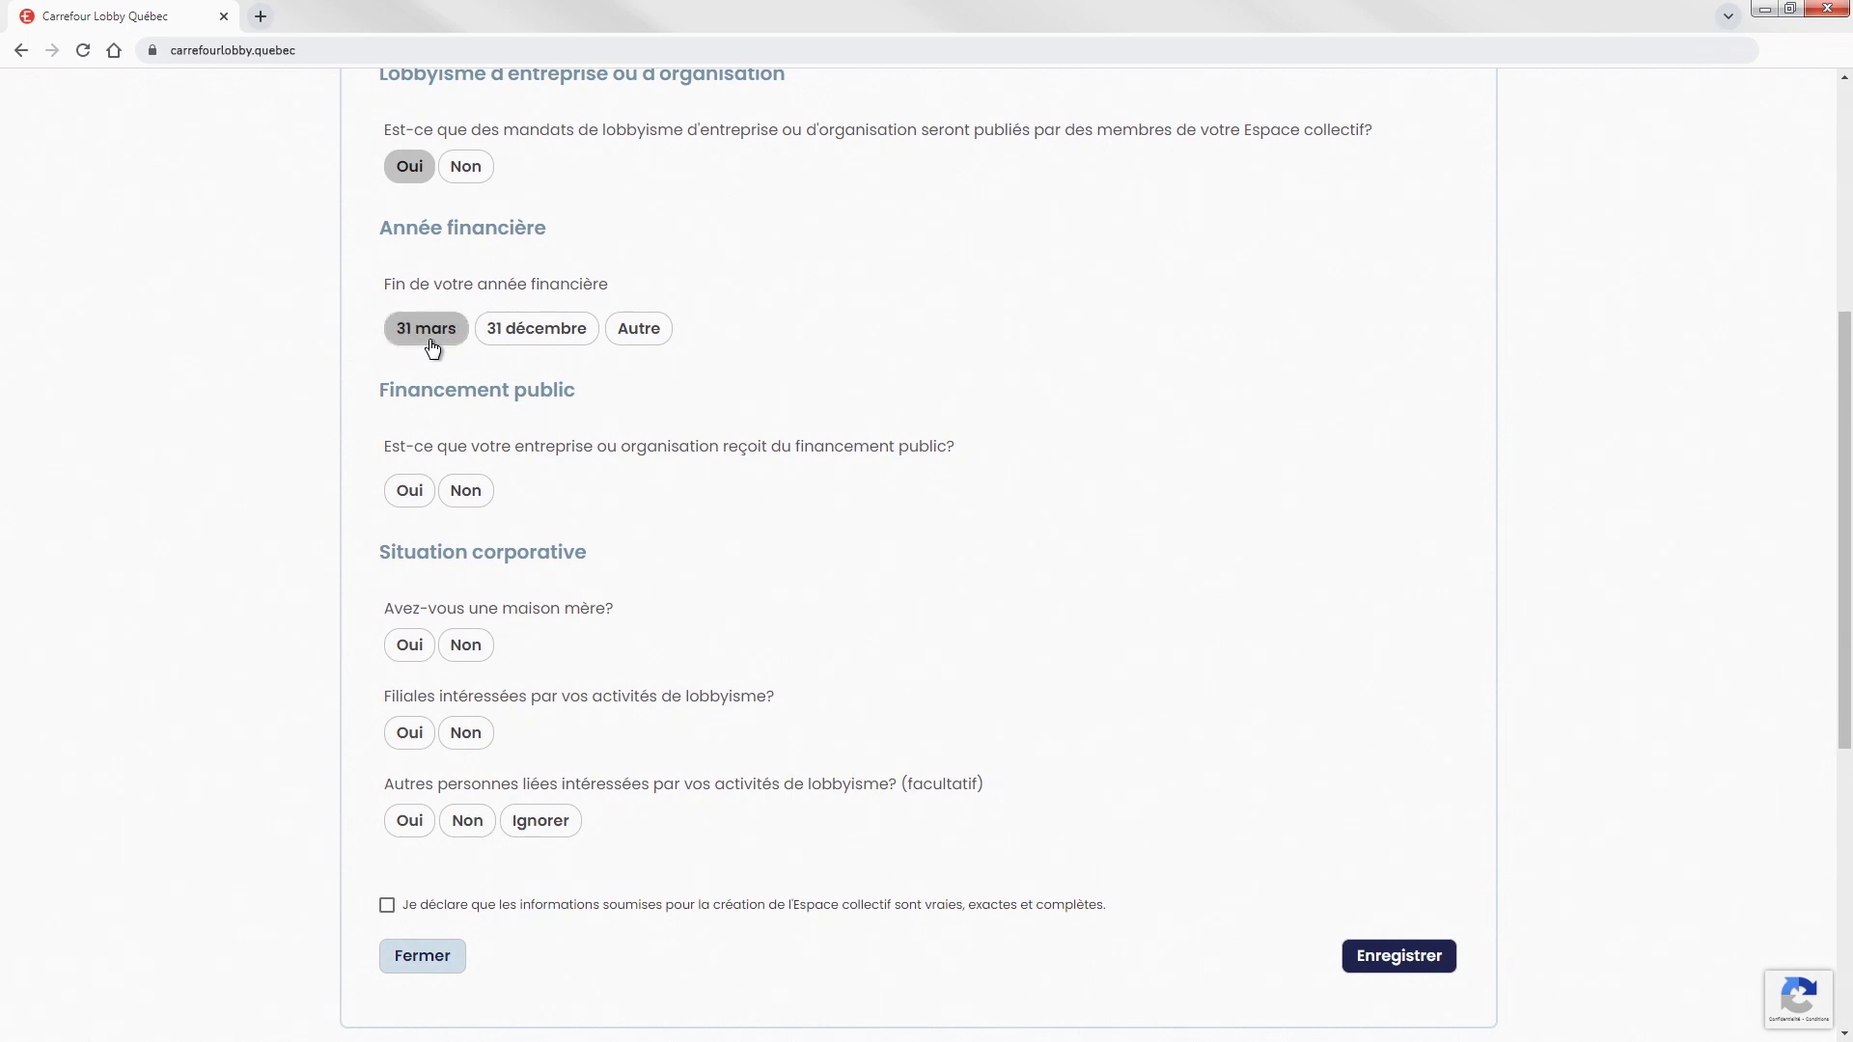
left_click(468, 500)
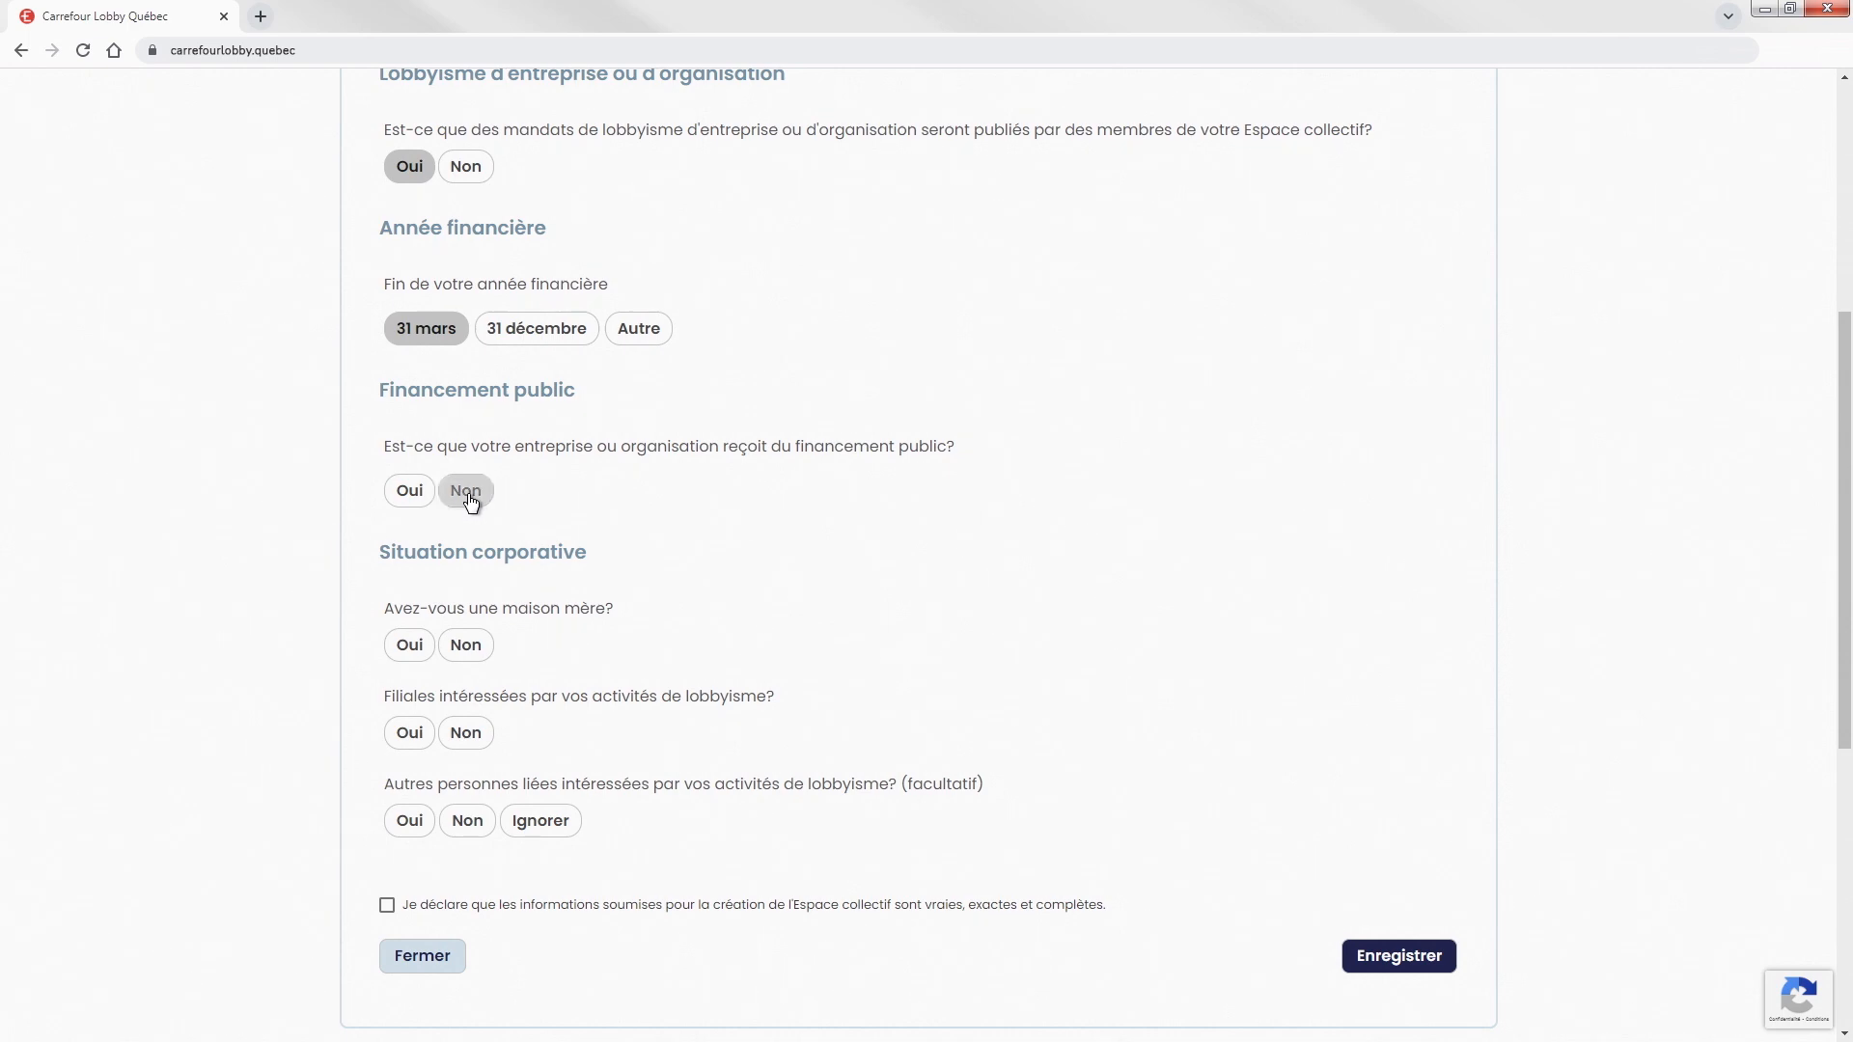
left_click(467, 660)
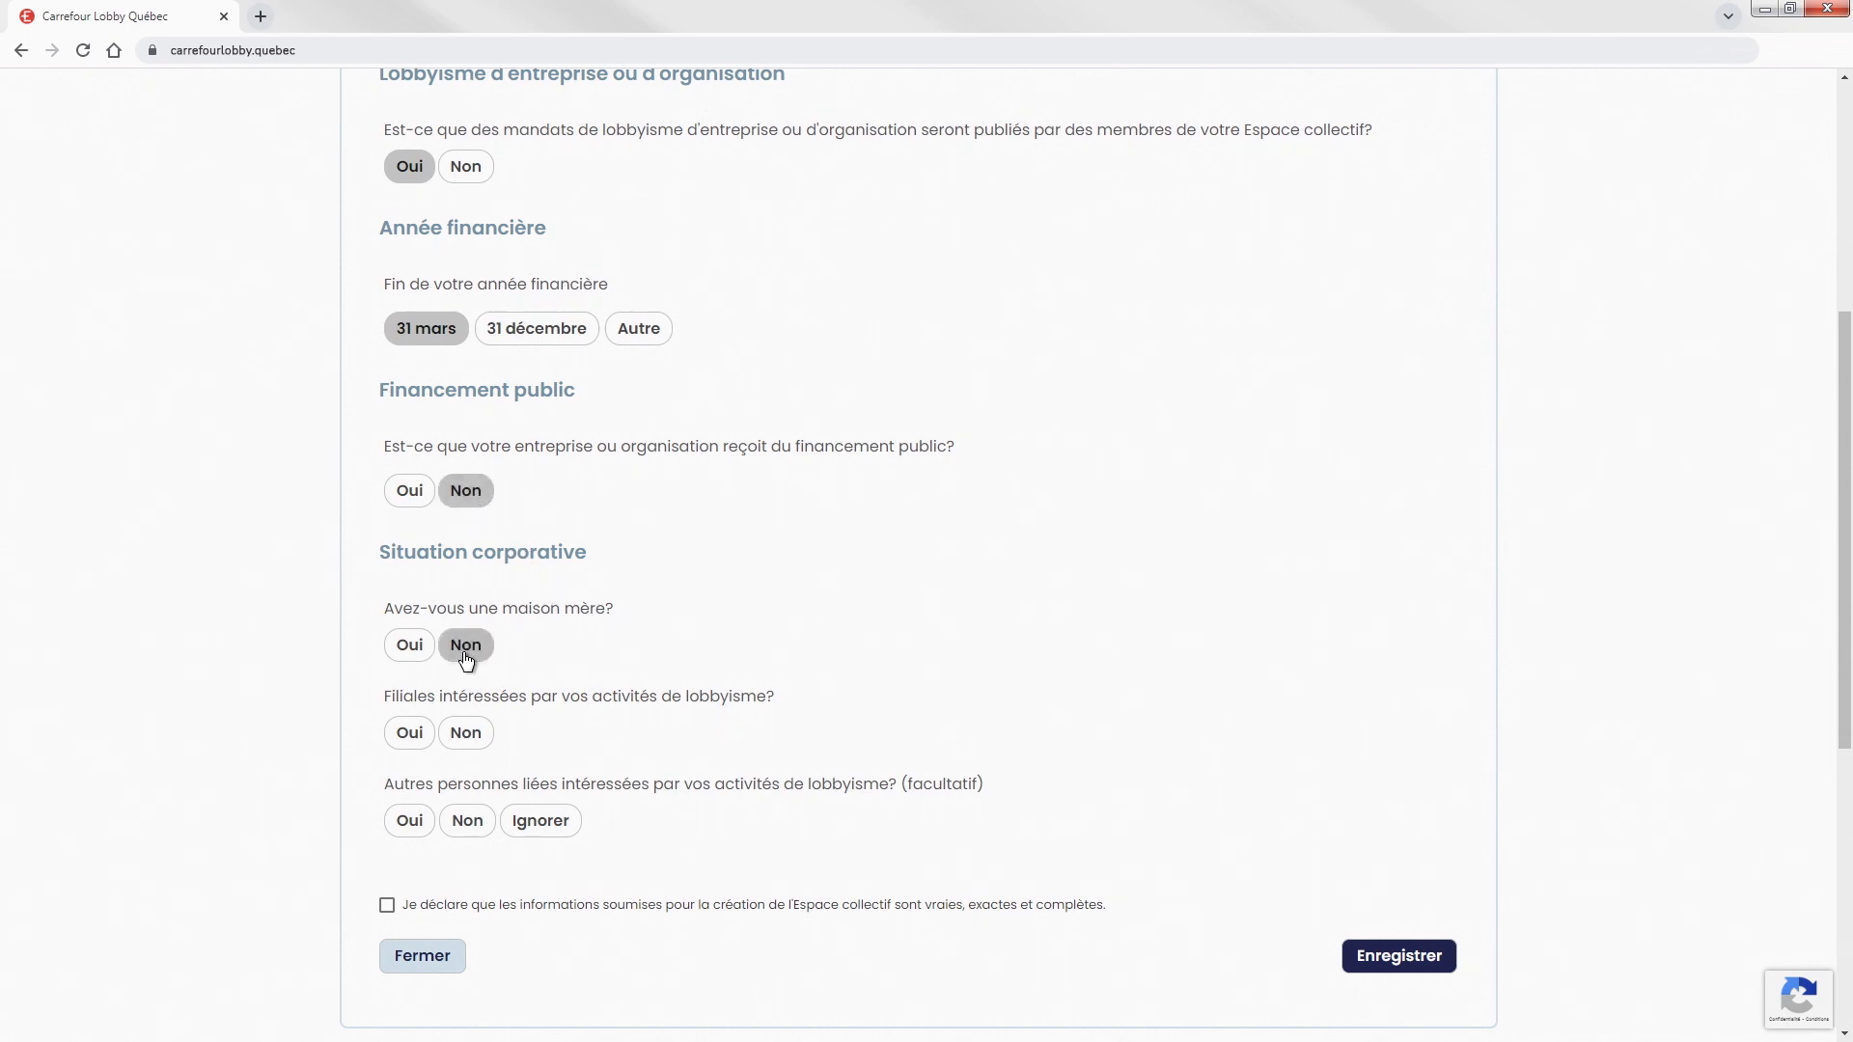
left_click(469, 749)
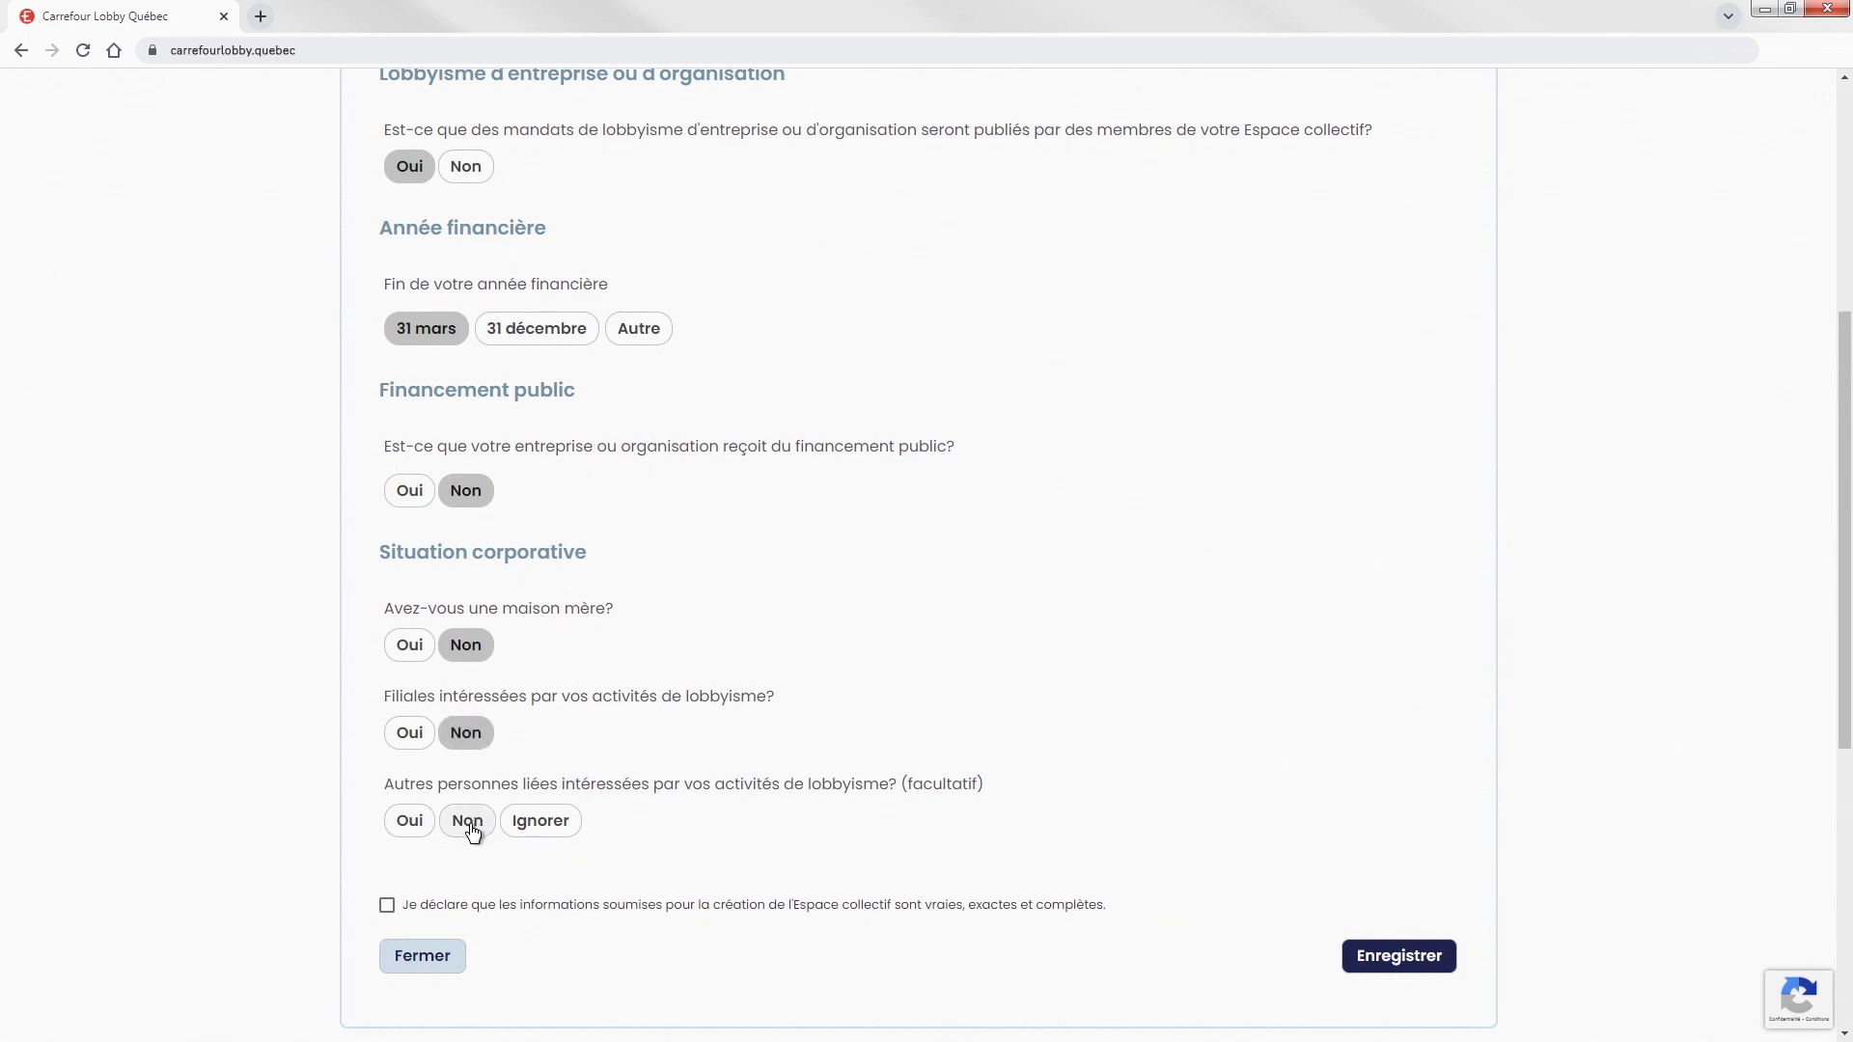
left_click(471, 826)
left_click(387, 906)
left_click(1392, 958)
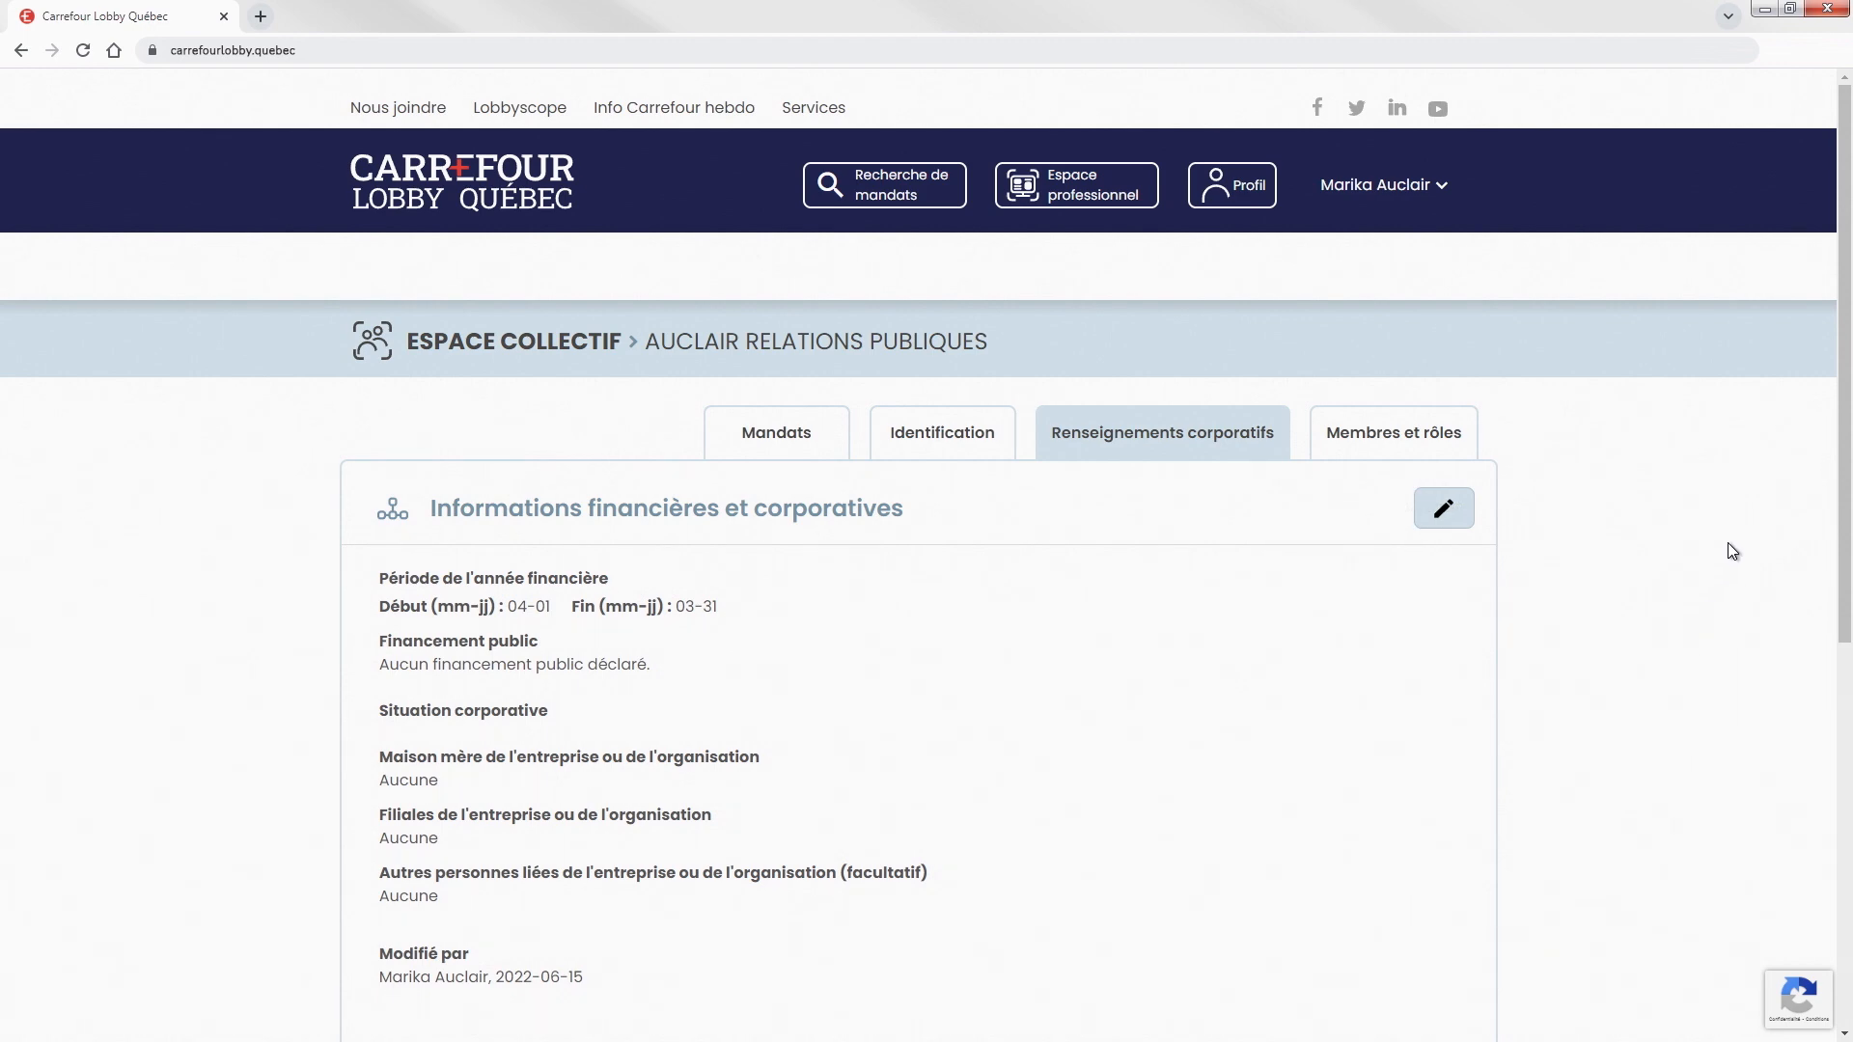
left_click_drag(1845, 482, 1851, 573)
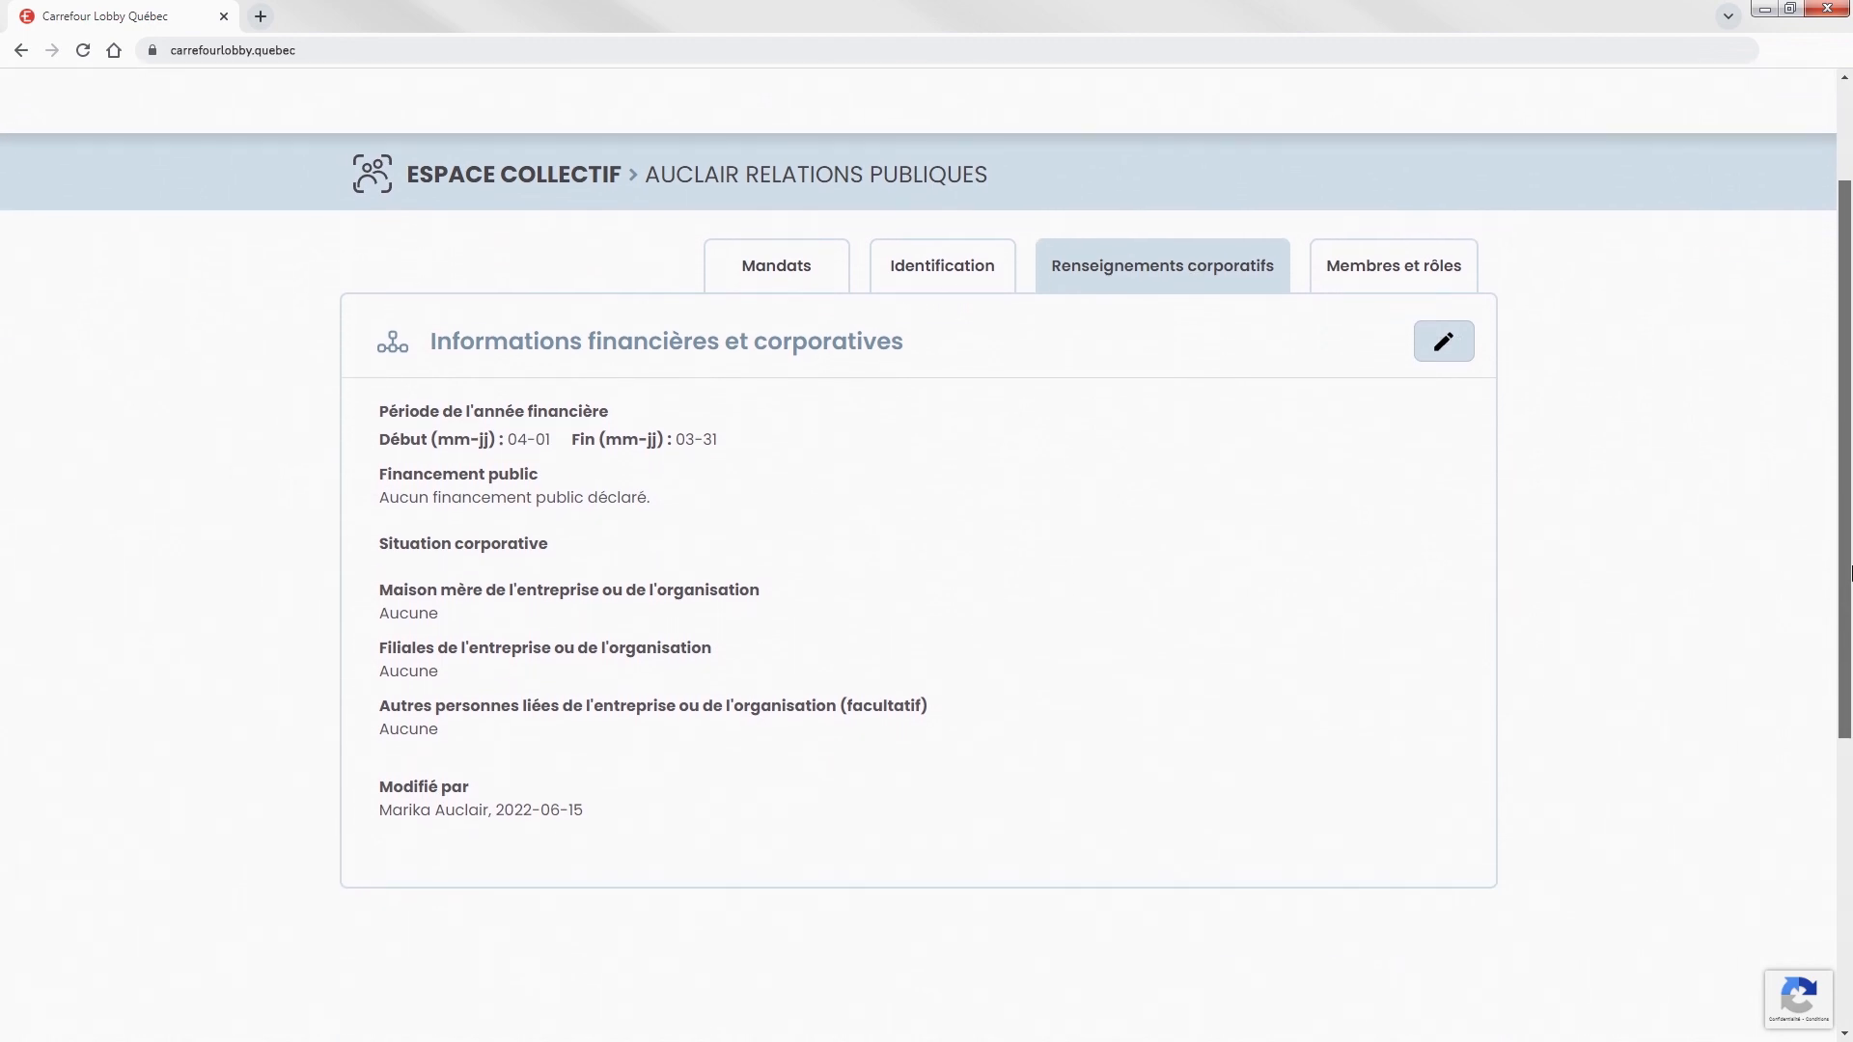
scroll(1851, 573, "up", 3)
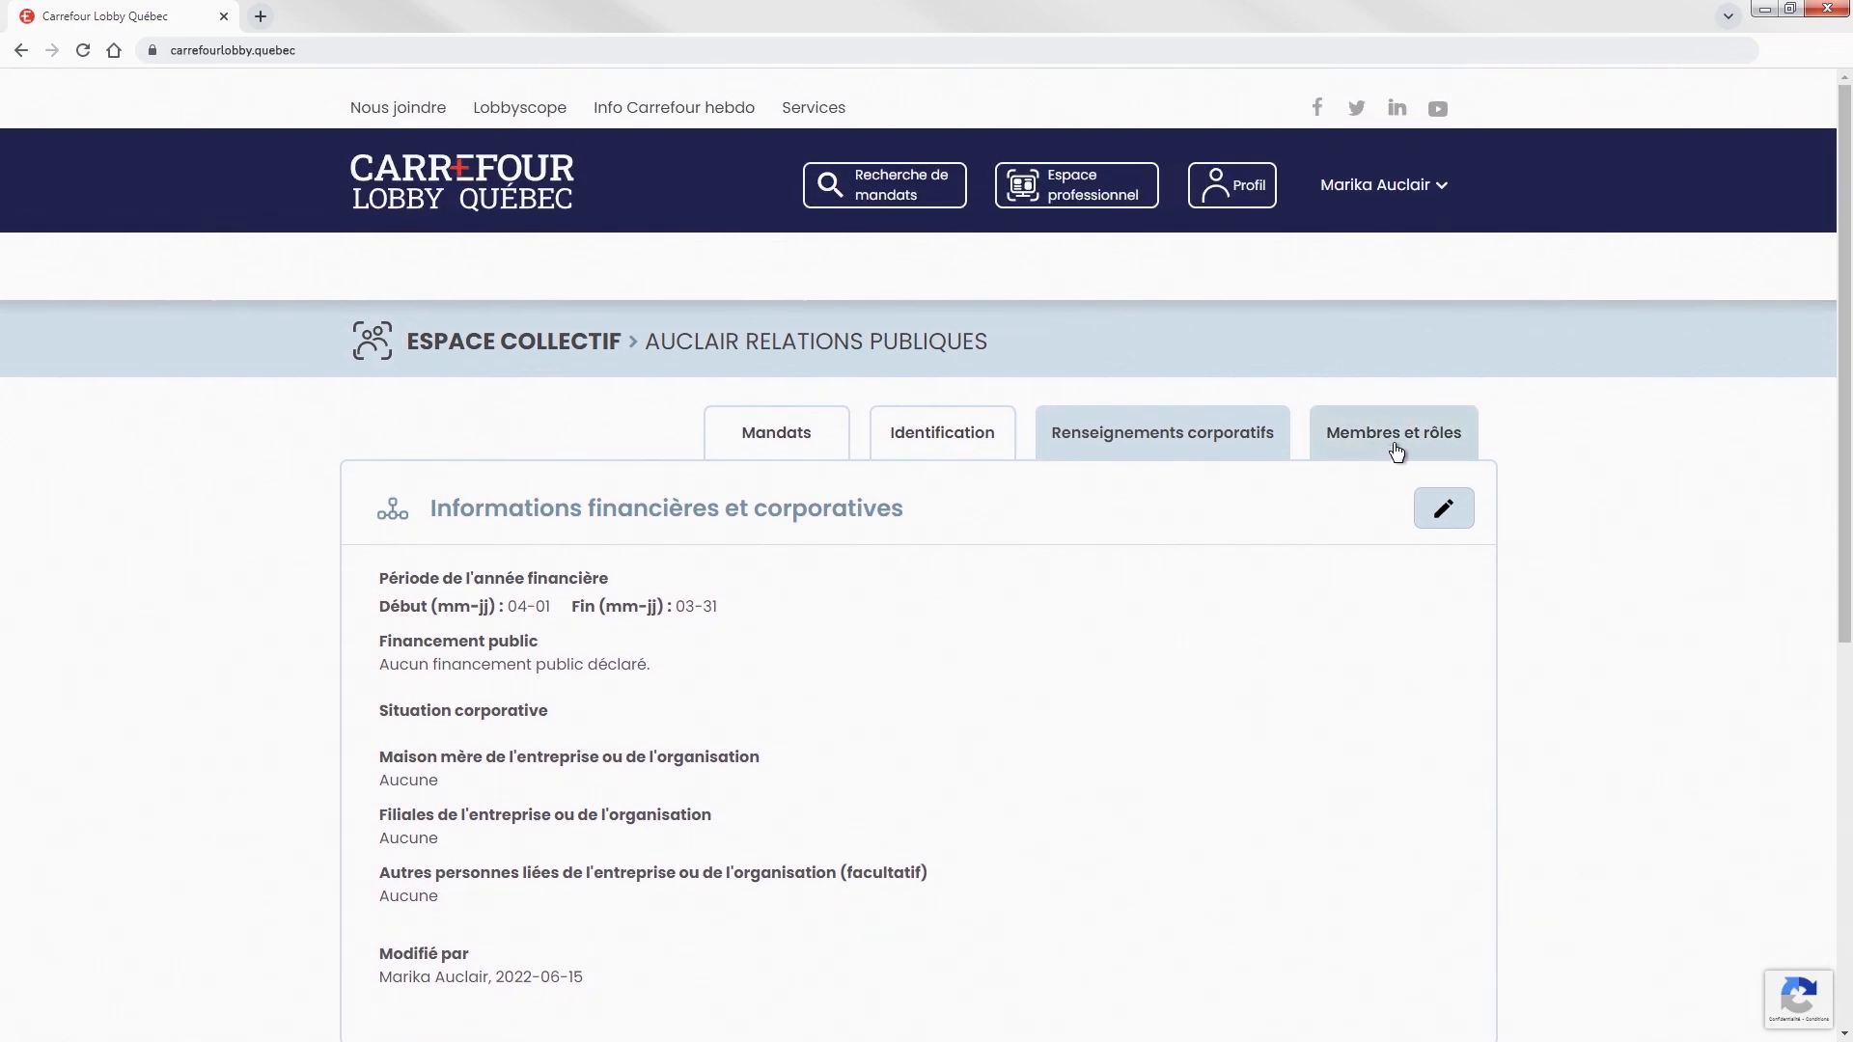
Show the Membres et rôles list with the space's two active members.
left_click(1392, 443)
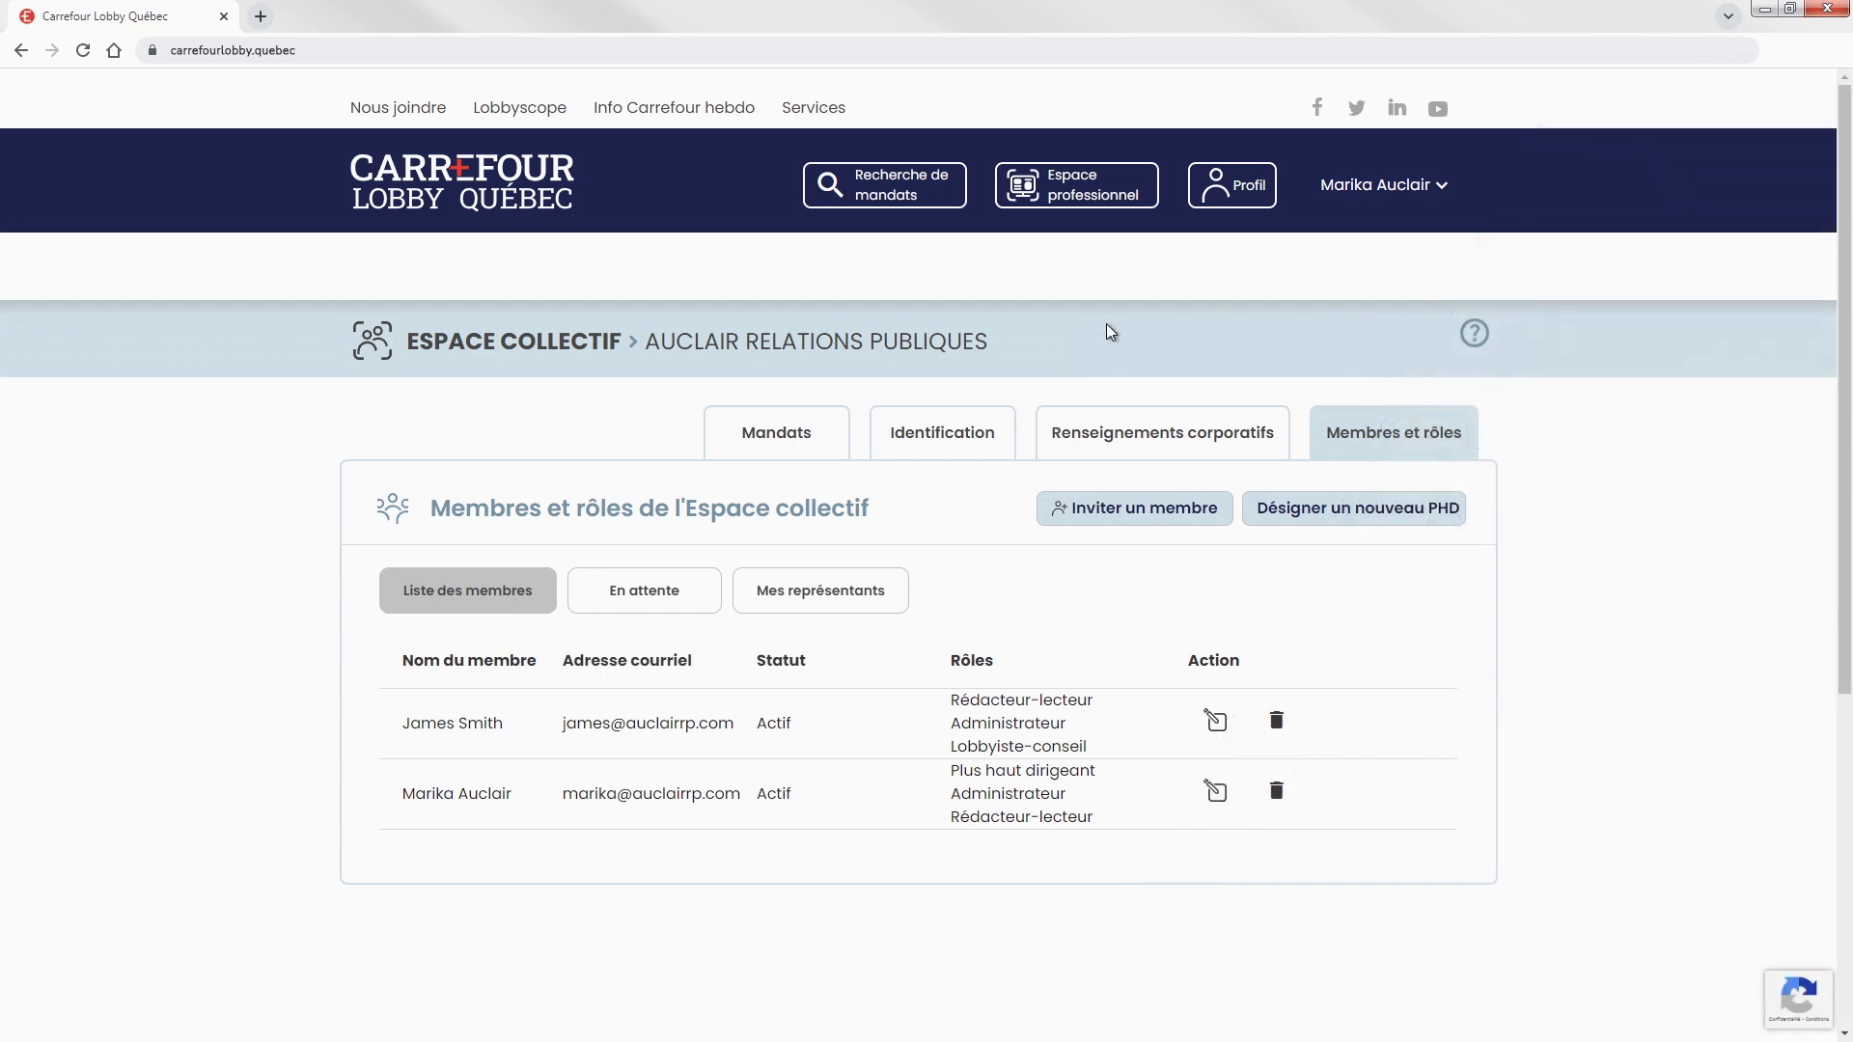
left_click(1475, 337)
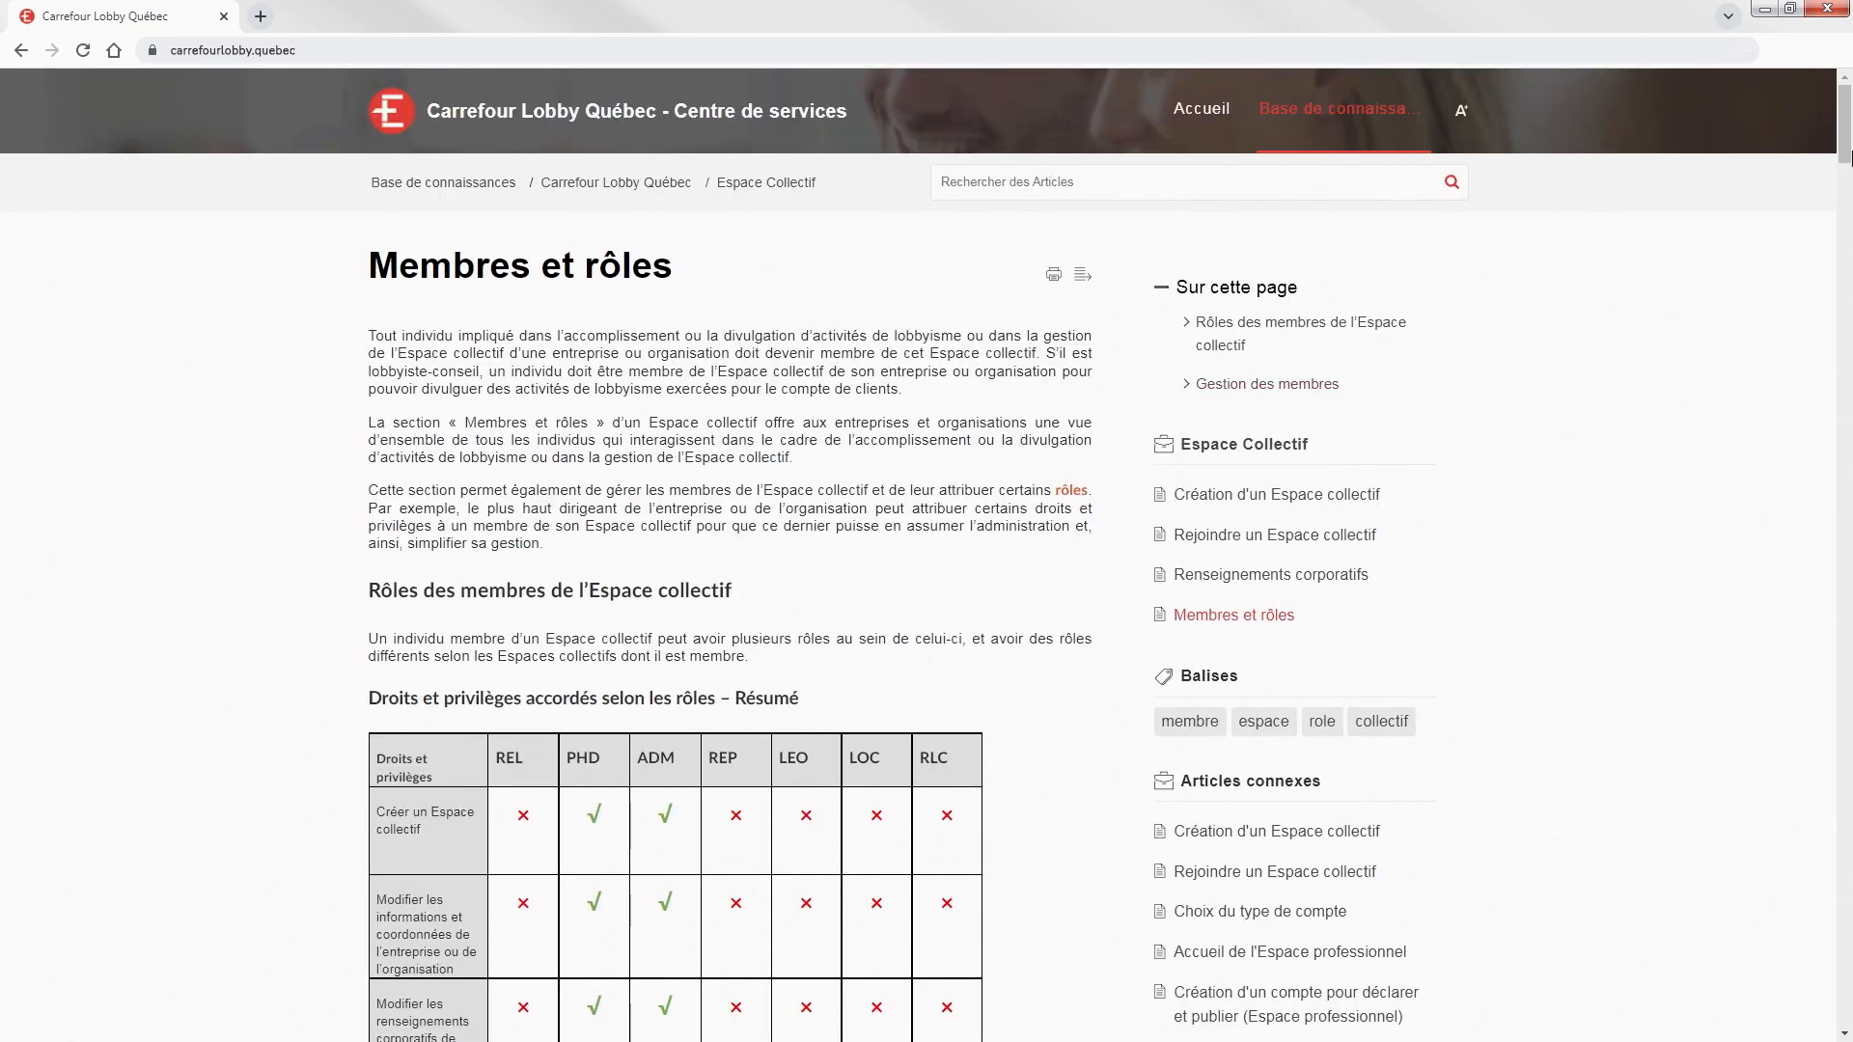
left_click_drag(1848, 96, 1840, 454)
left_click_drag(1841, 454, 1839, 497)
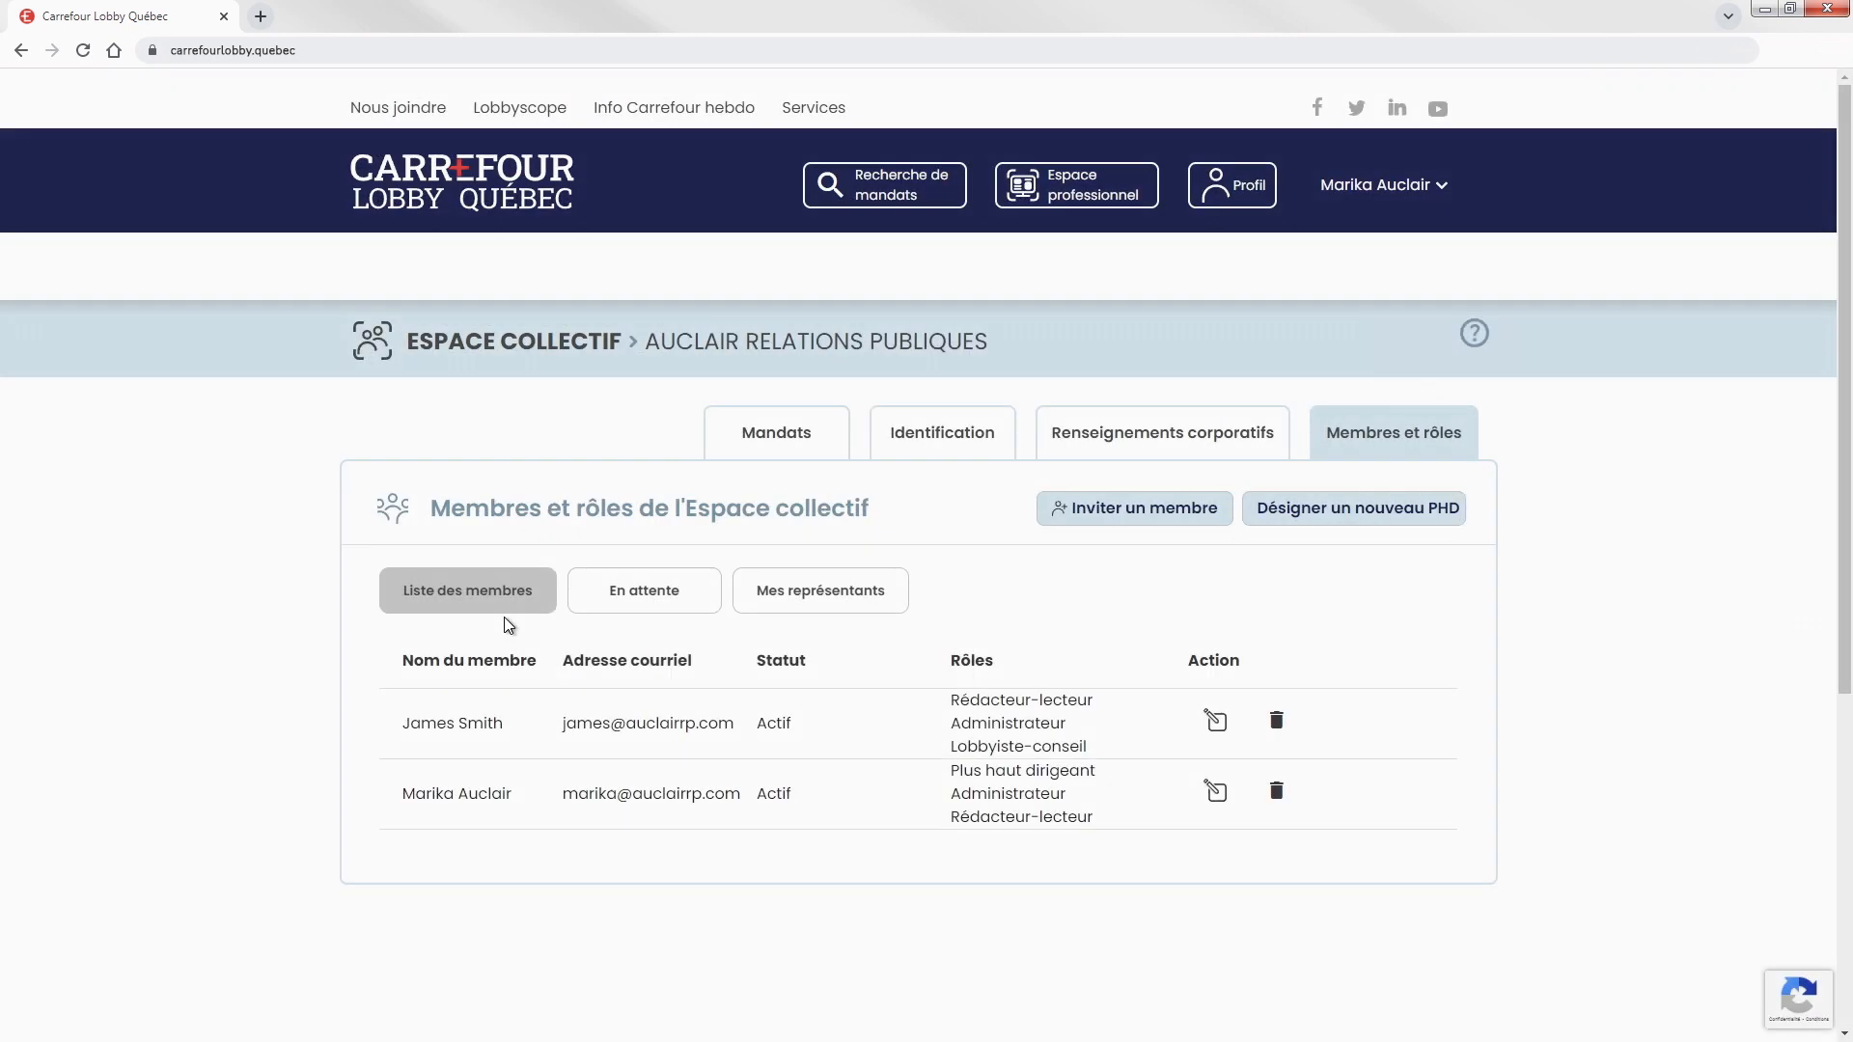
Start a member invitation with the invitee's first name, last name and e-mail.
left_click(1131, 519)
left_click(866, 657)
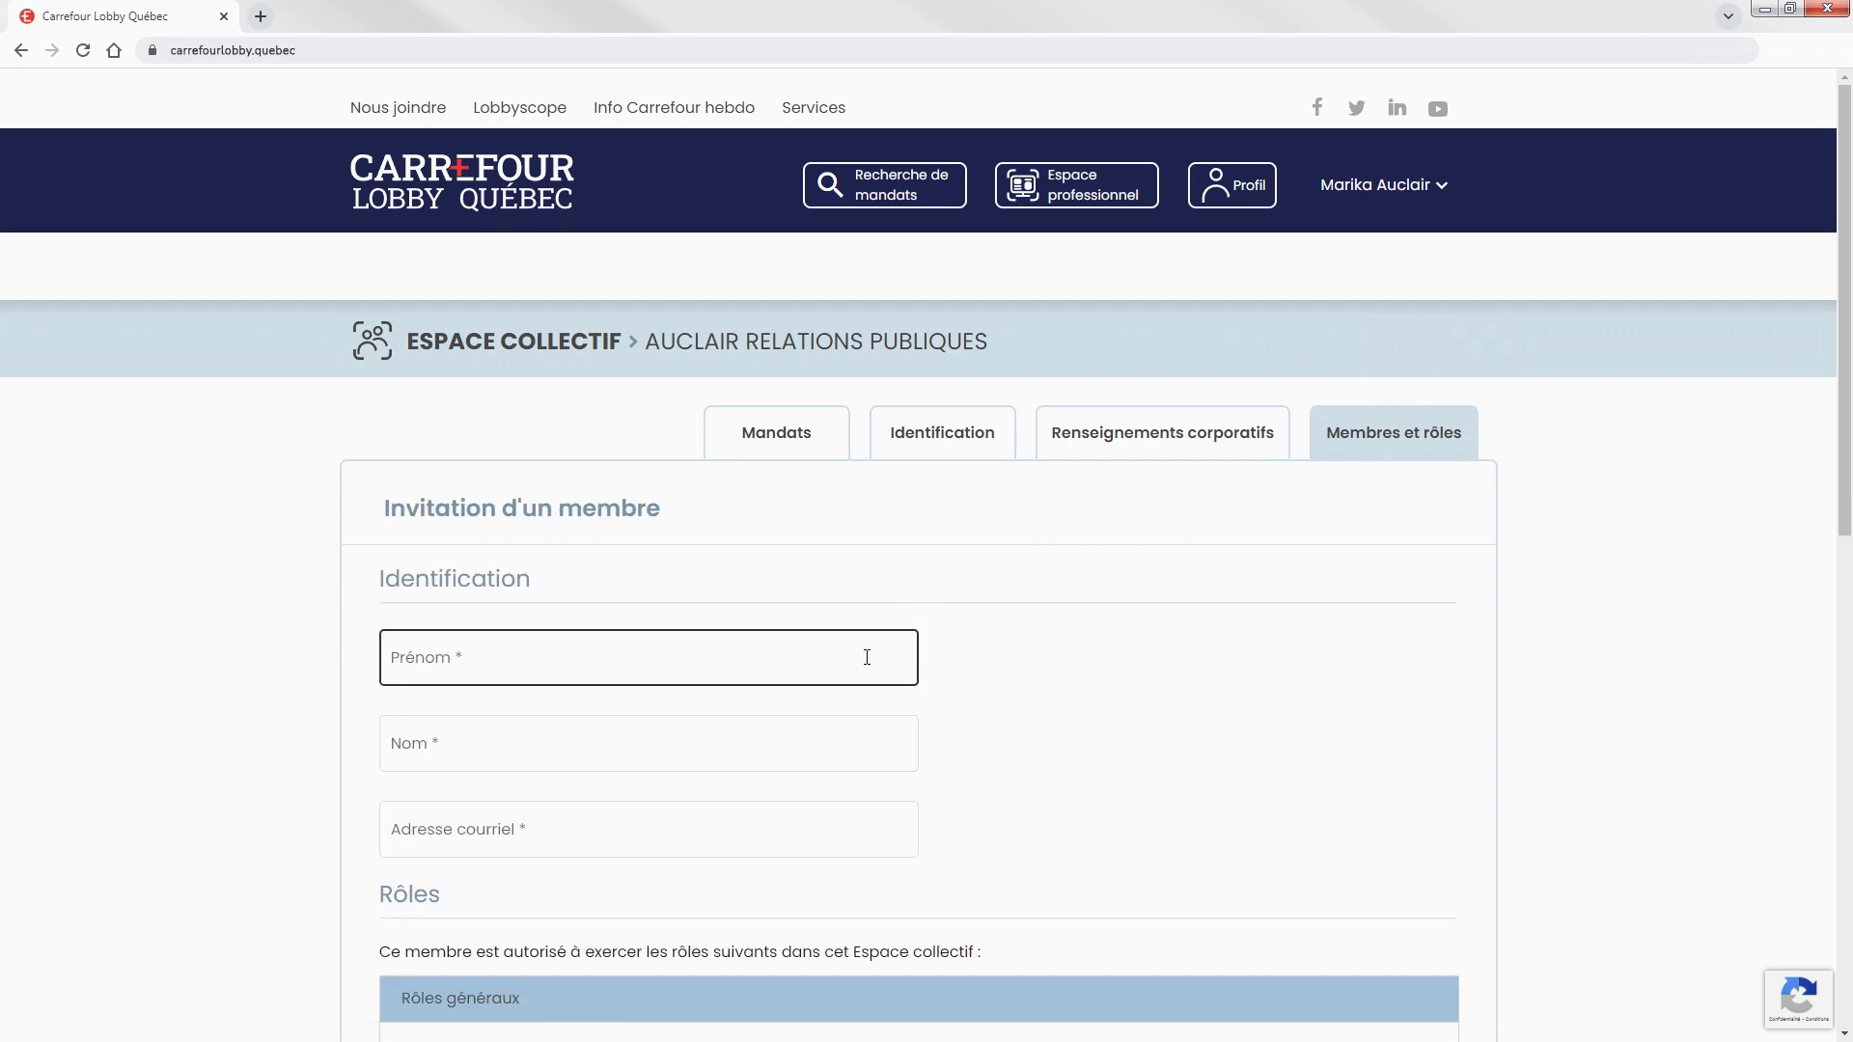
left_click(865, 741)
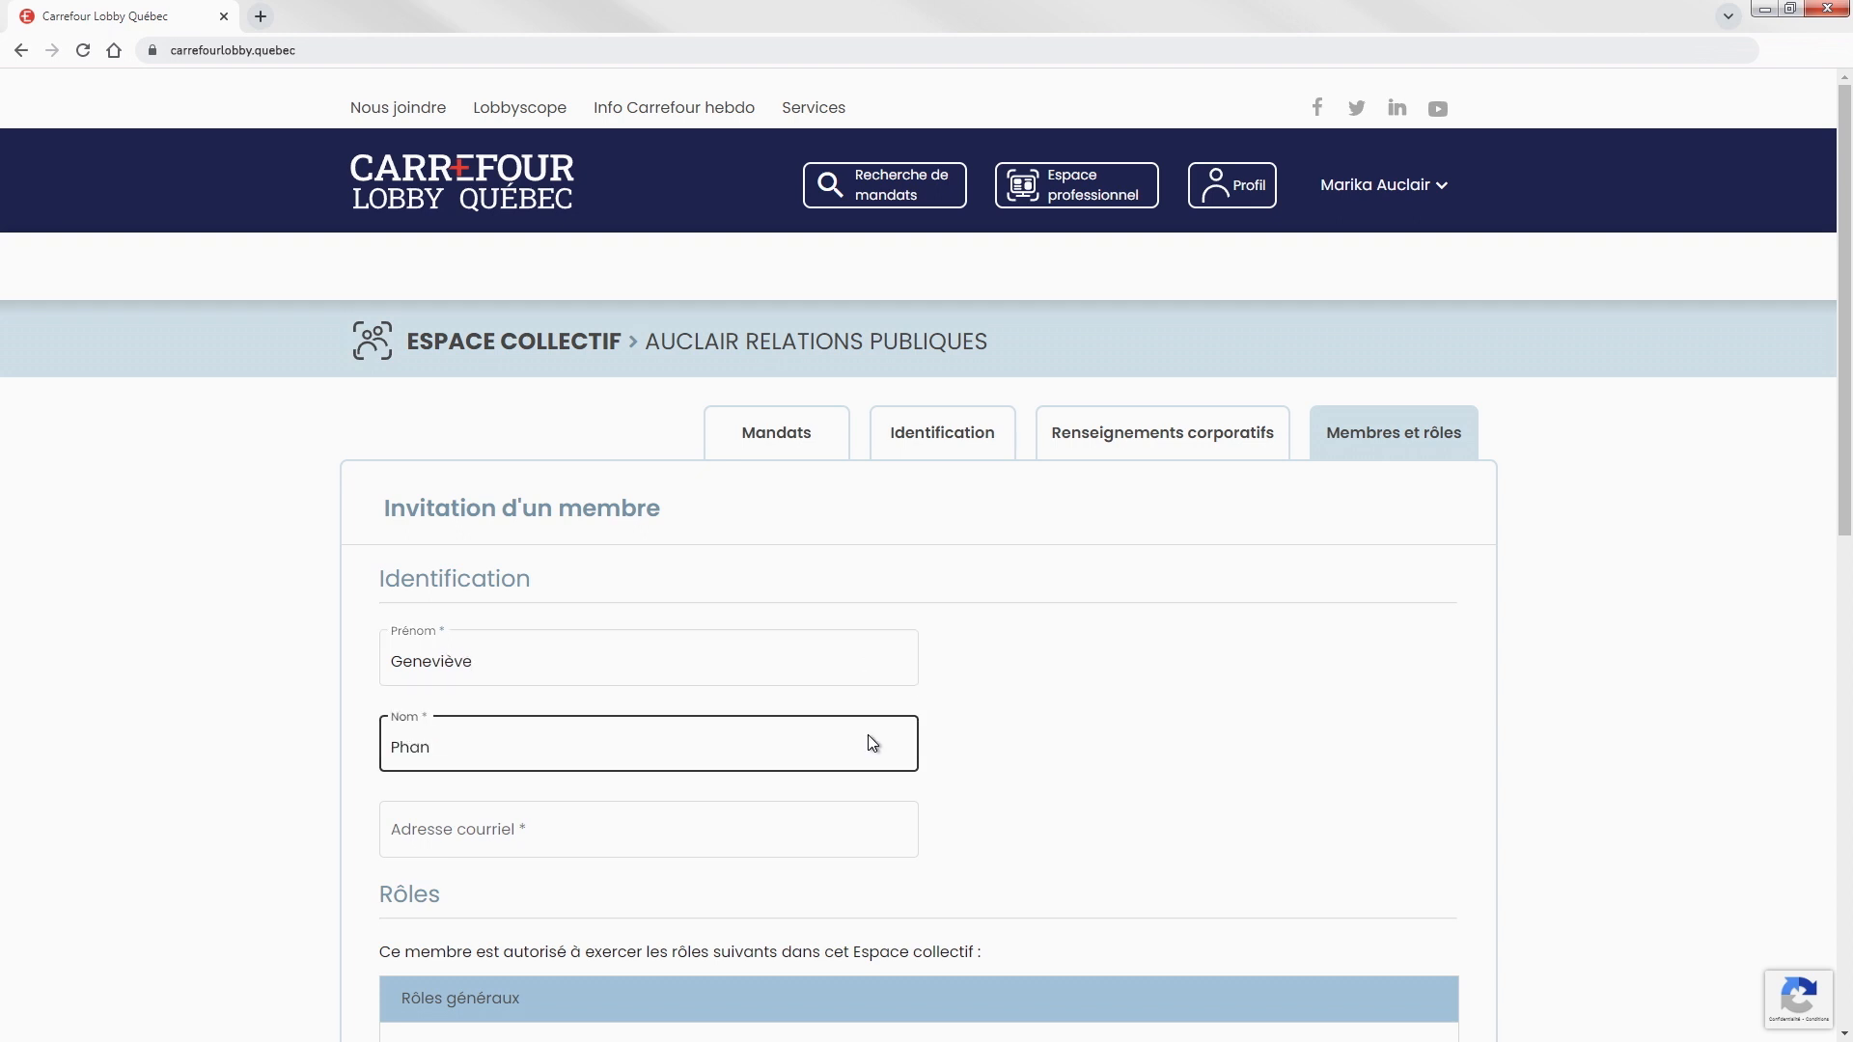
left_click(844, 828)
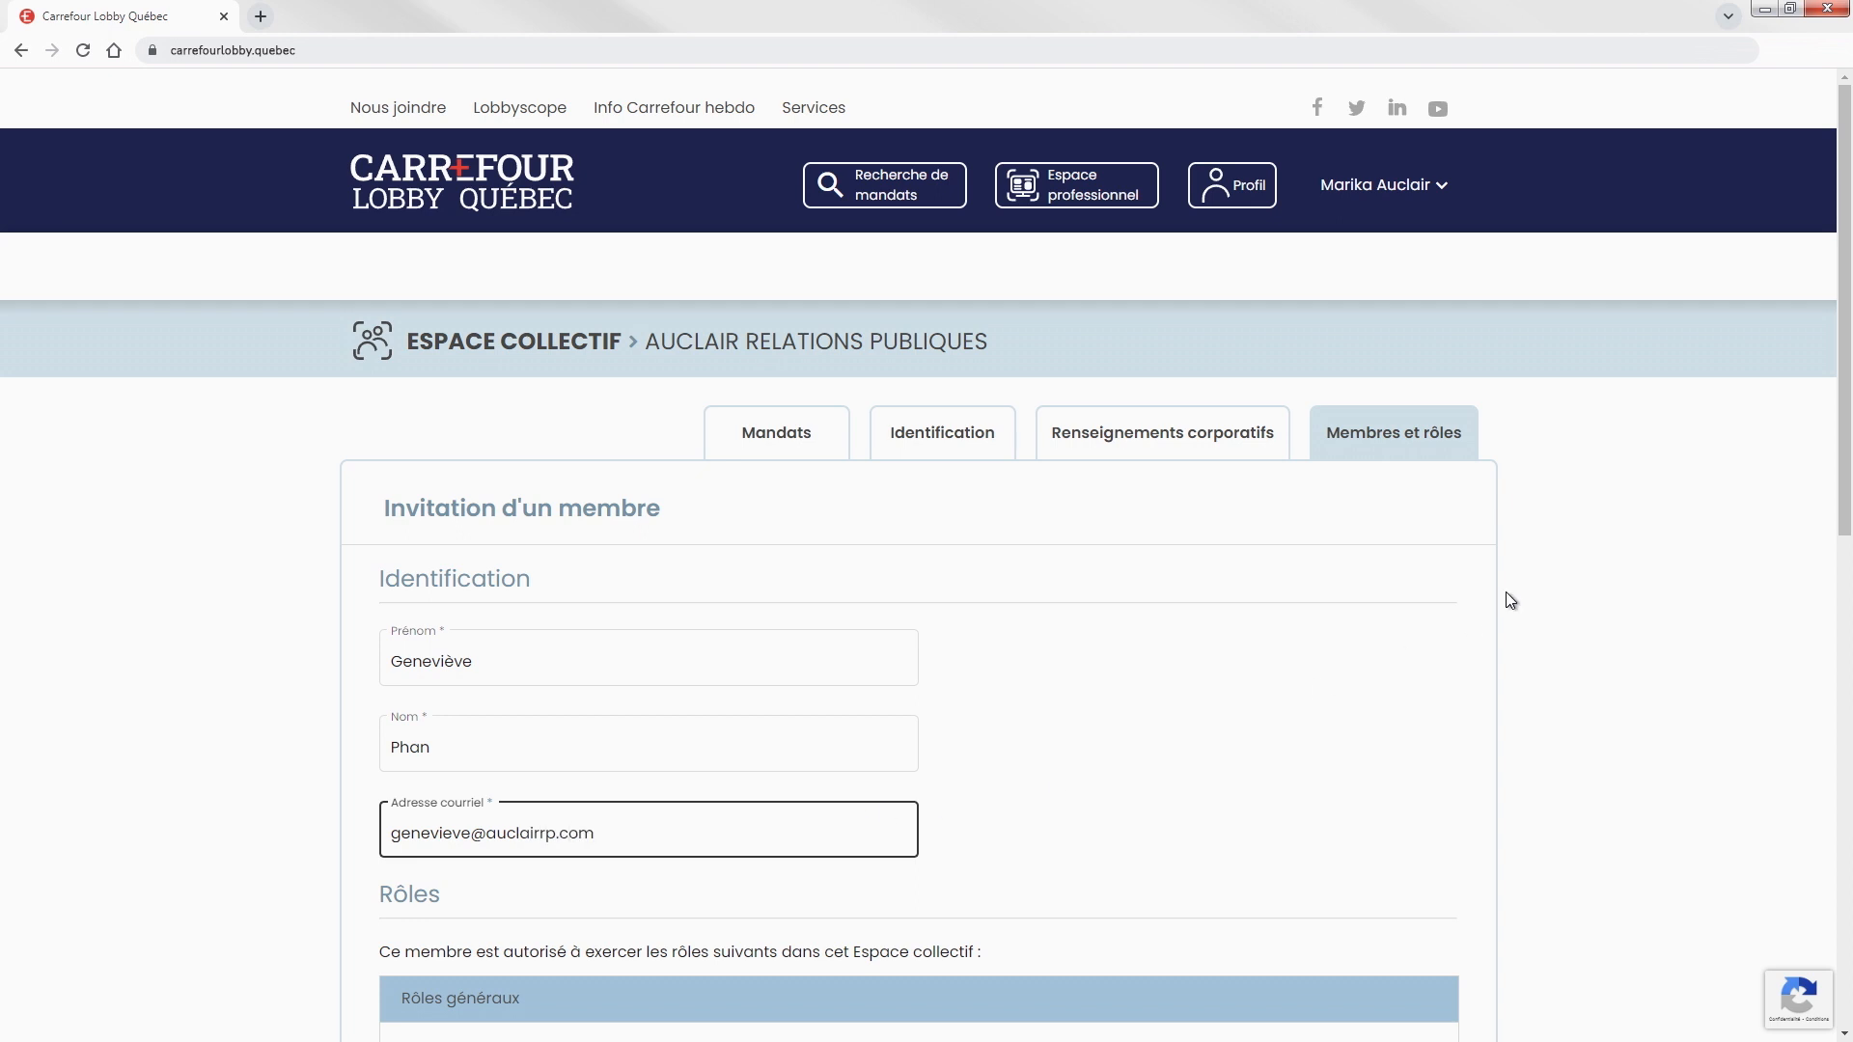
Grant the invitee the Lobbyiste-conseil role and send the invitation.
left_click_drag(1845, 294, 1848, 579)
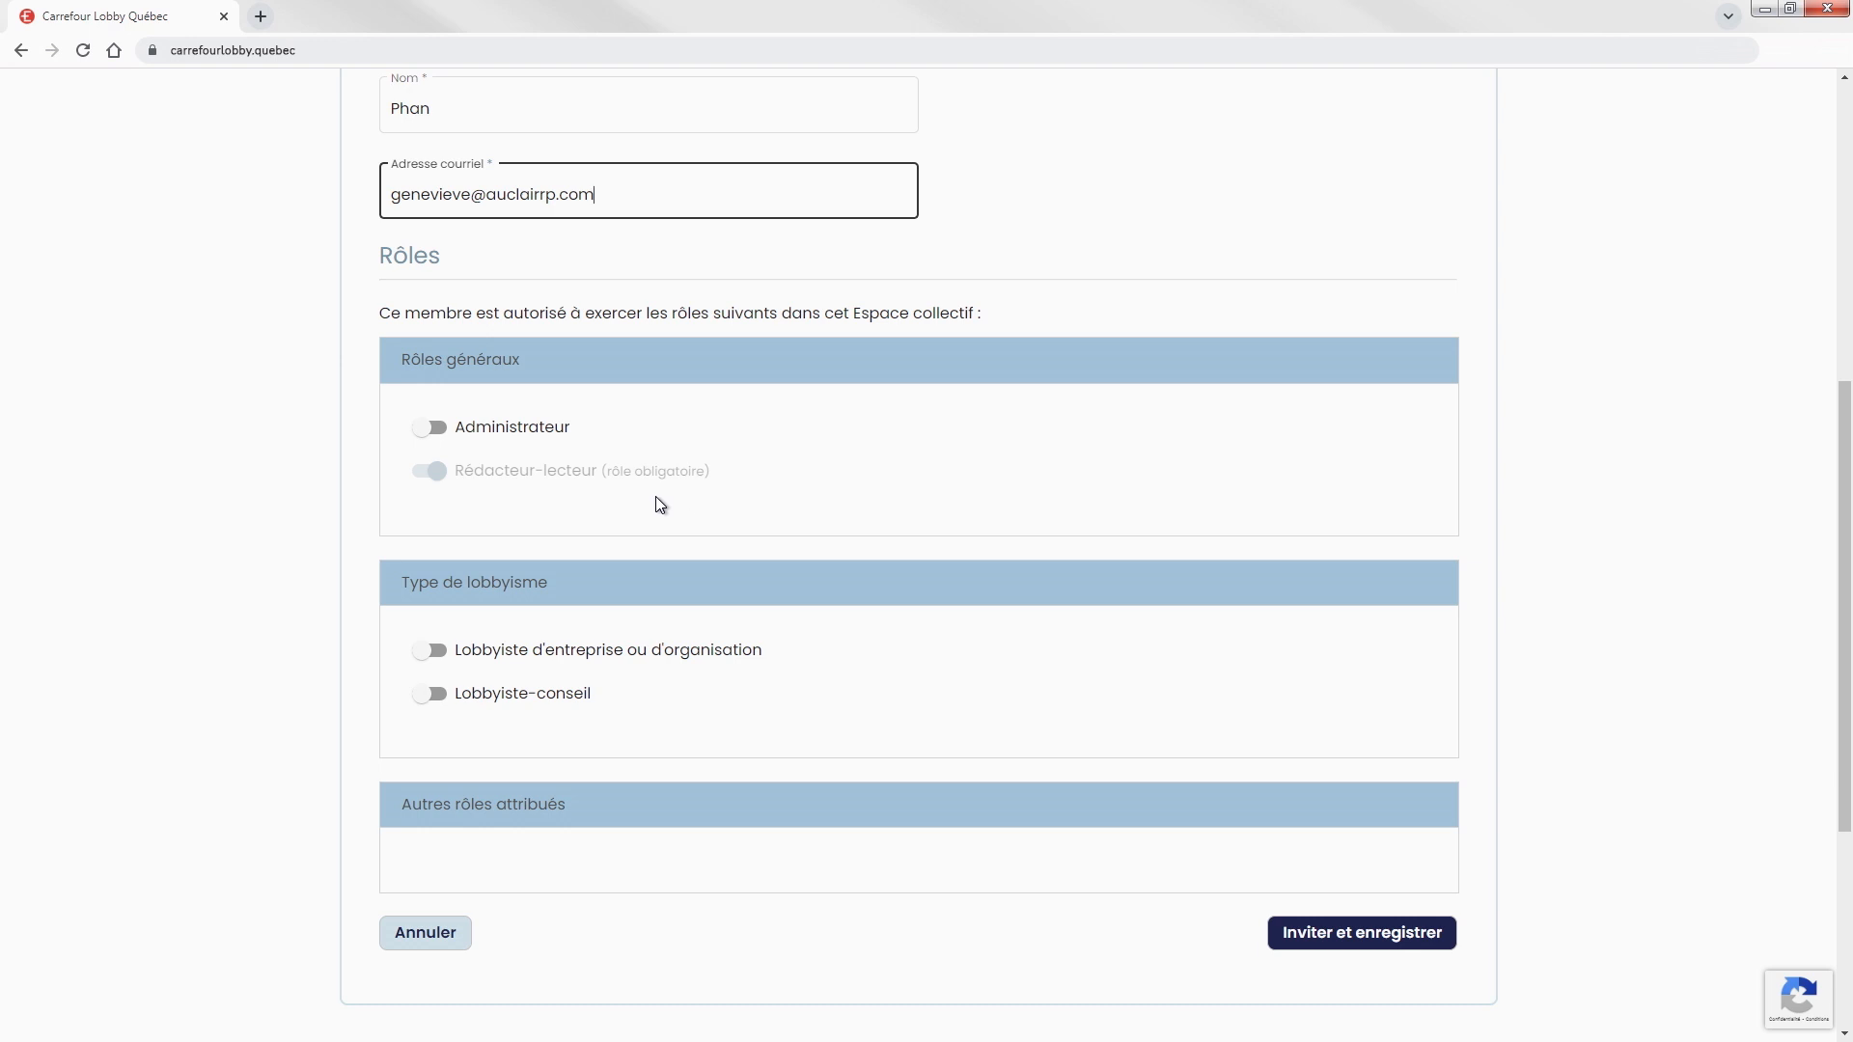
left_click(430, 693)
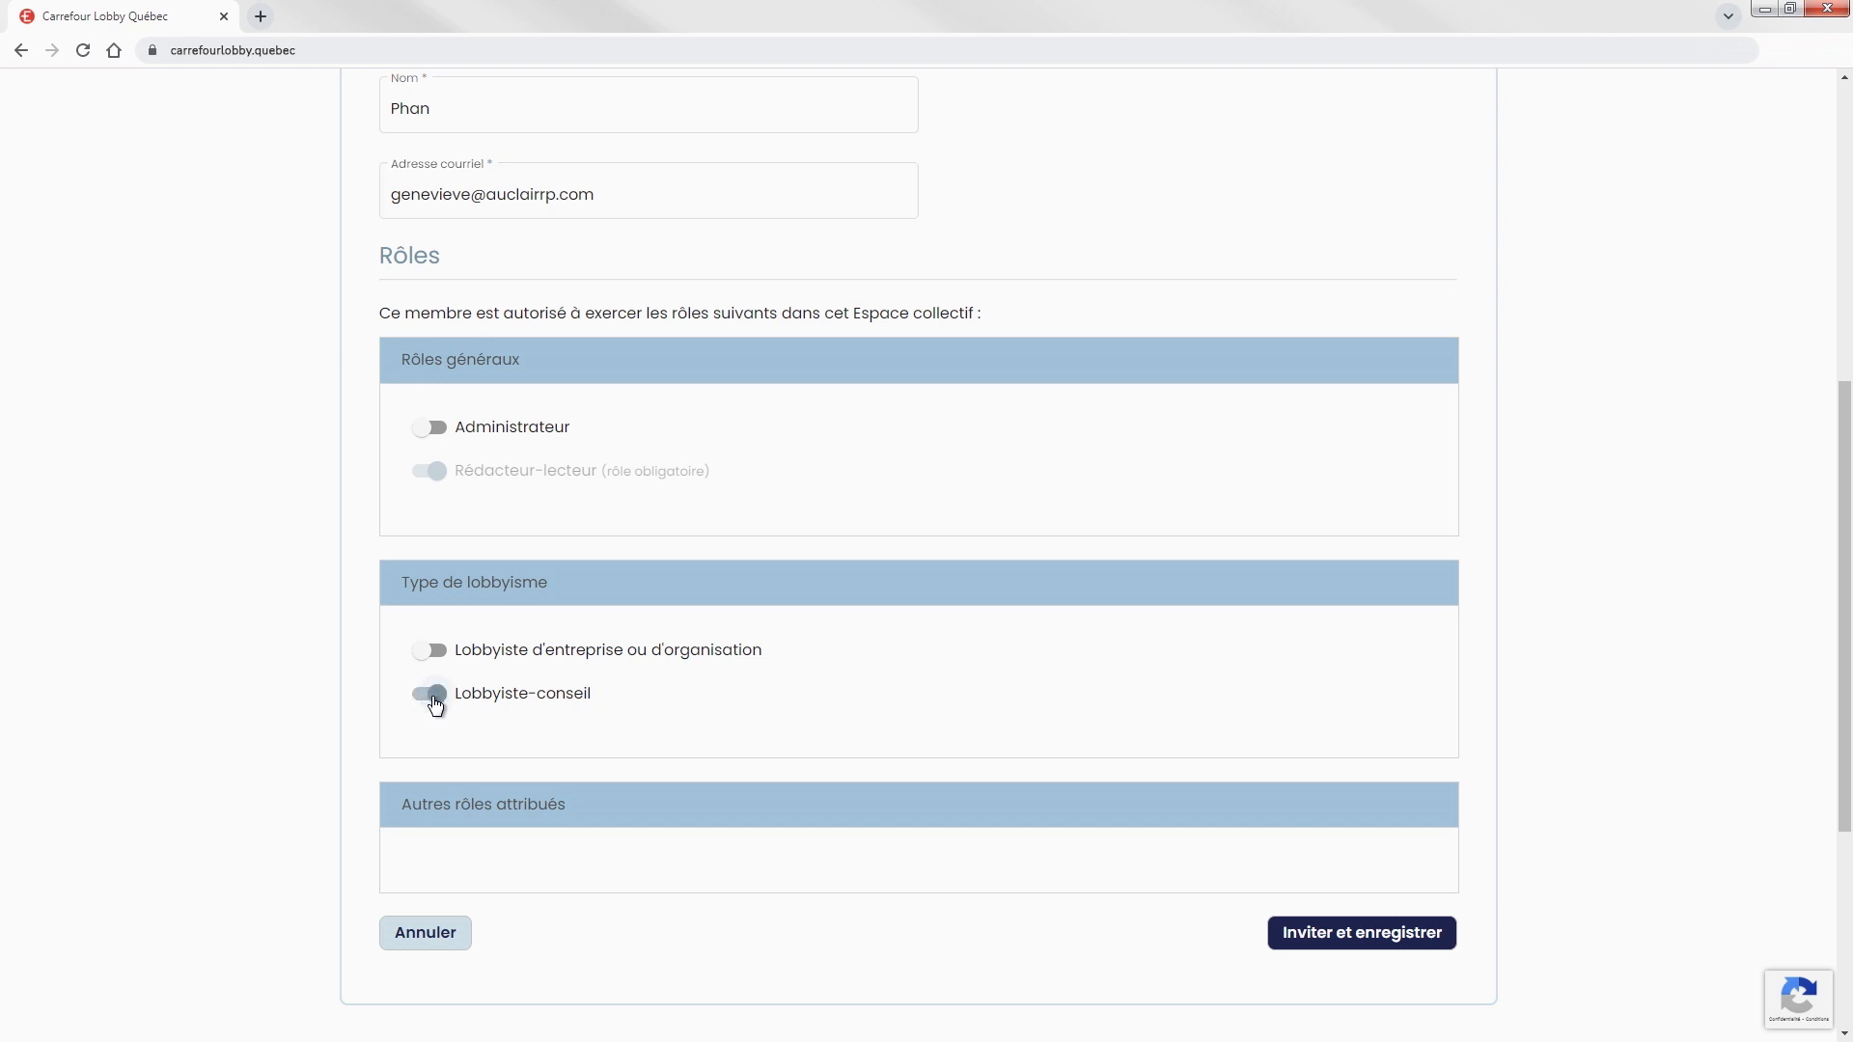
left_click(1367, 941)
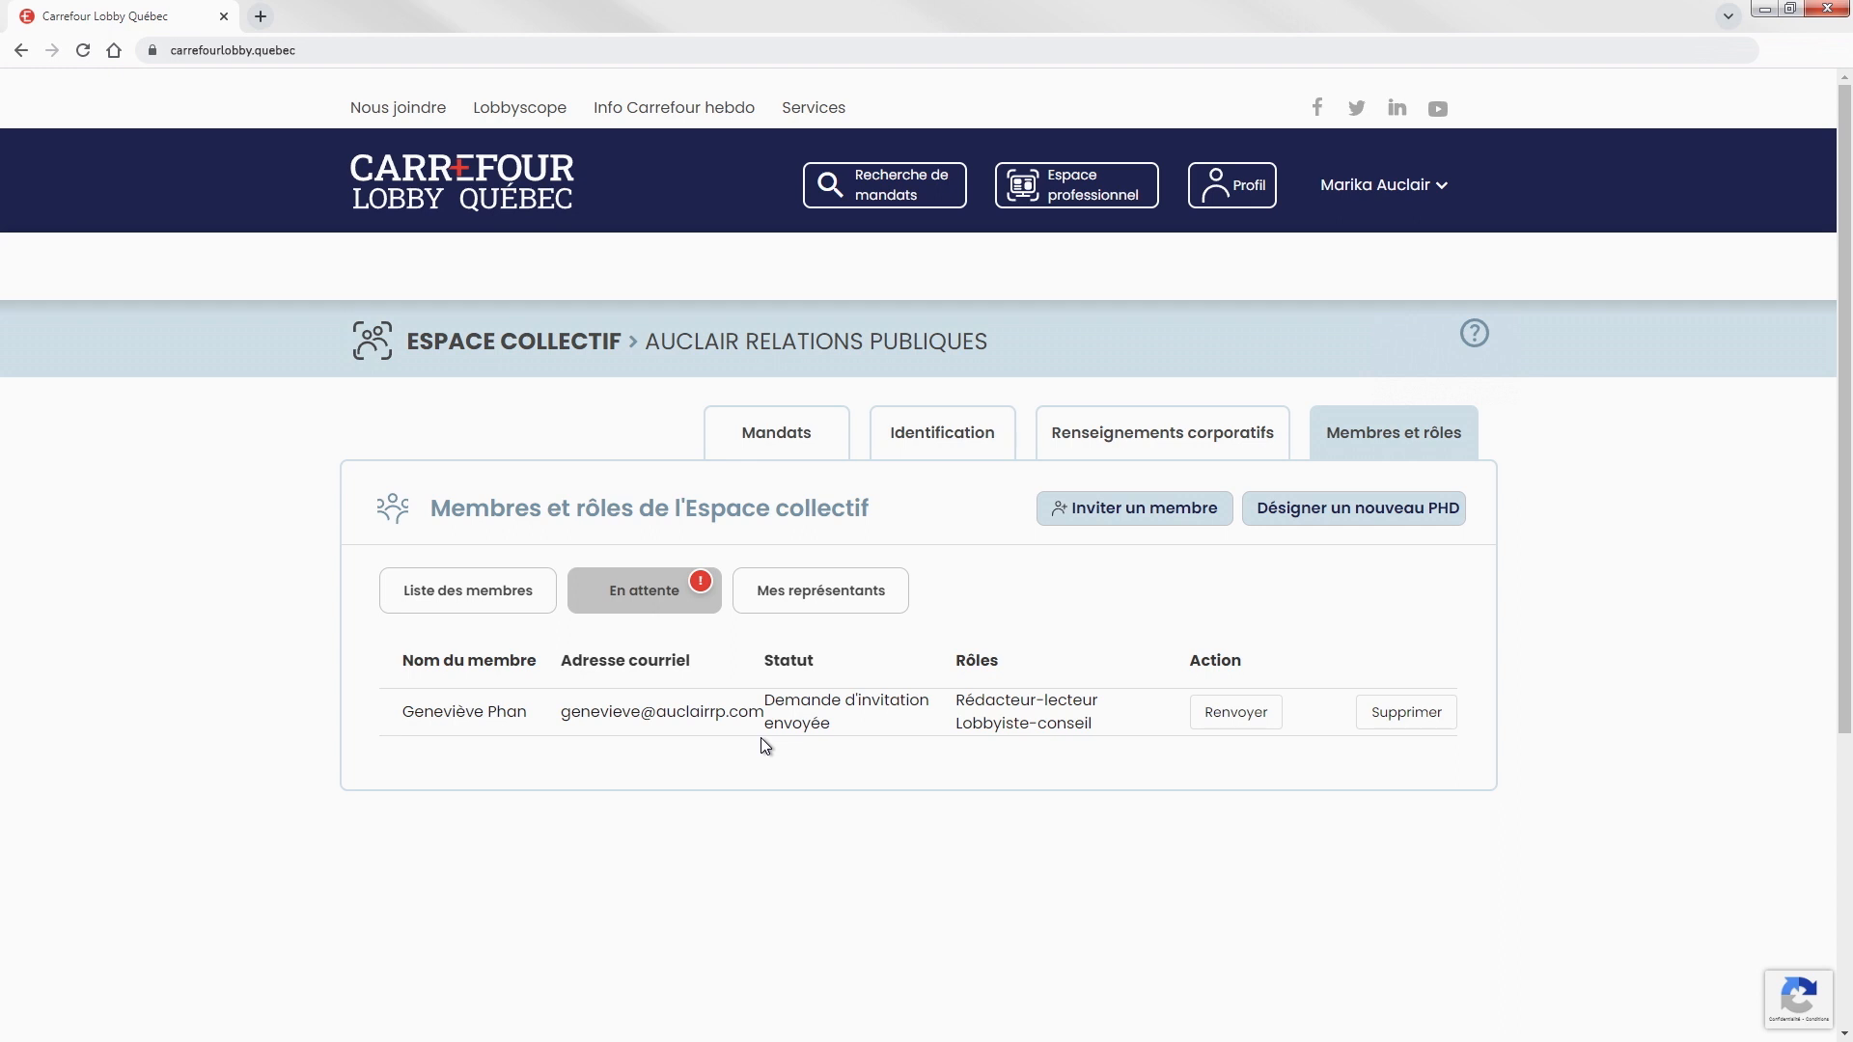
Give the first listed member the Lobbyiste d'entreprise ou d'organisation role and save.
left_click(467, 609)
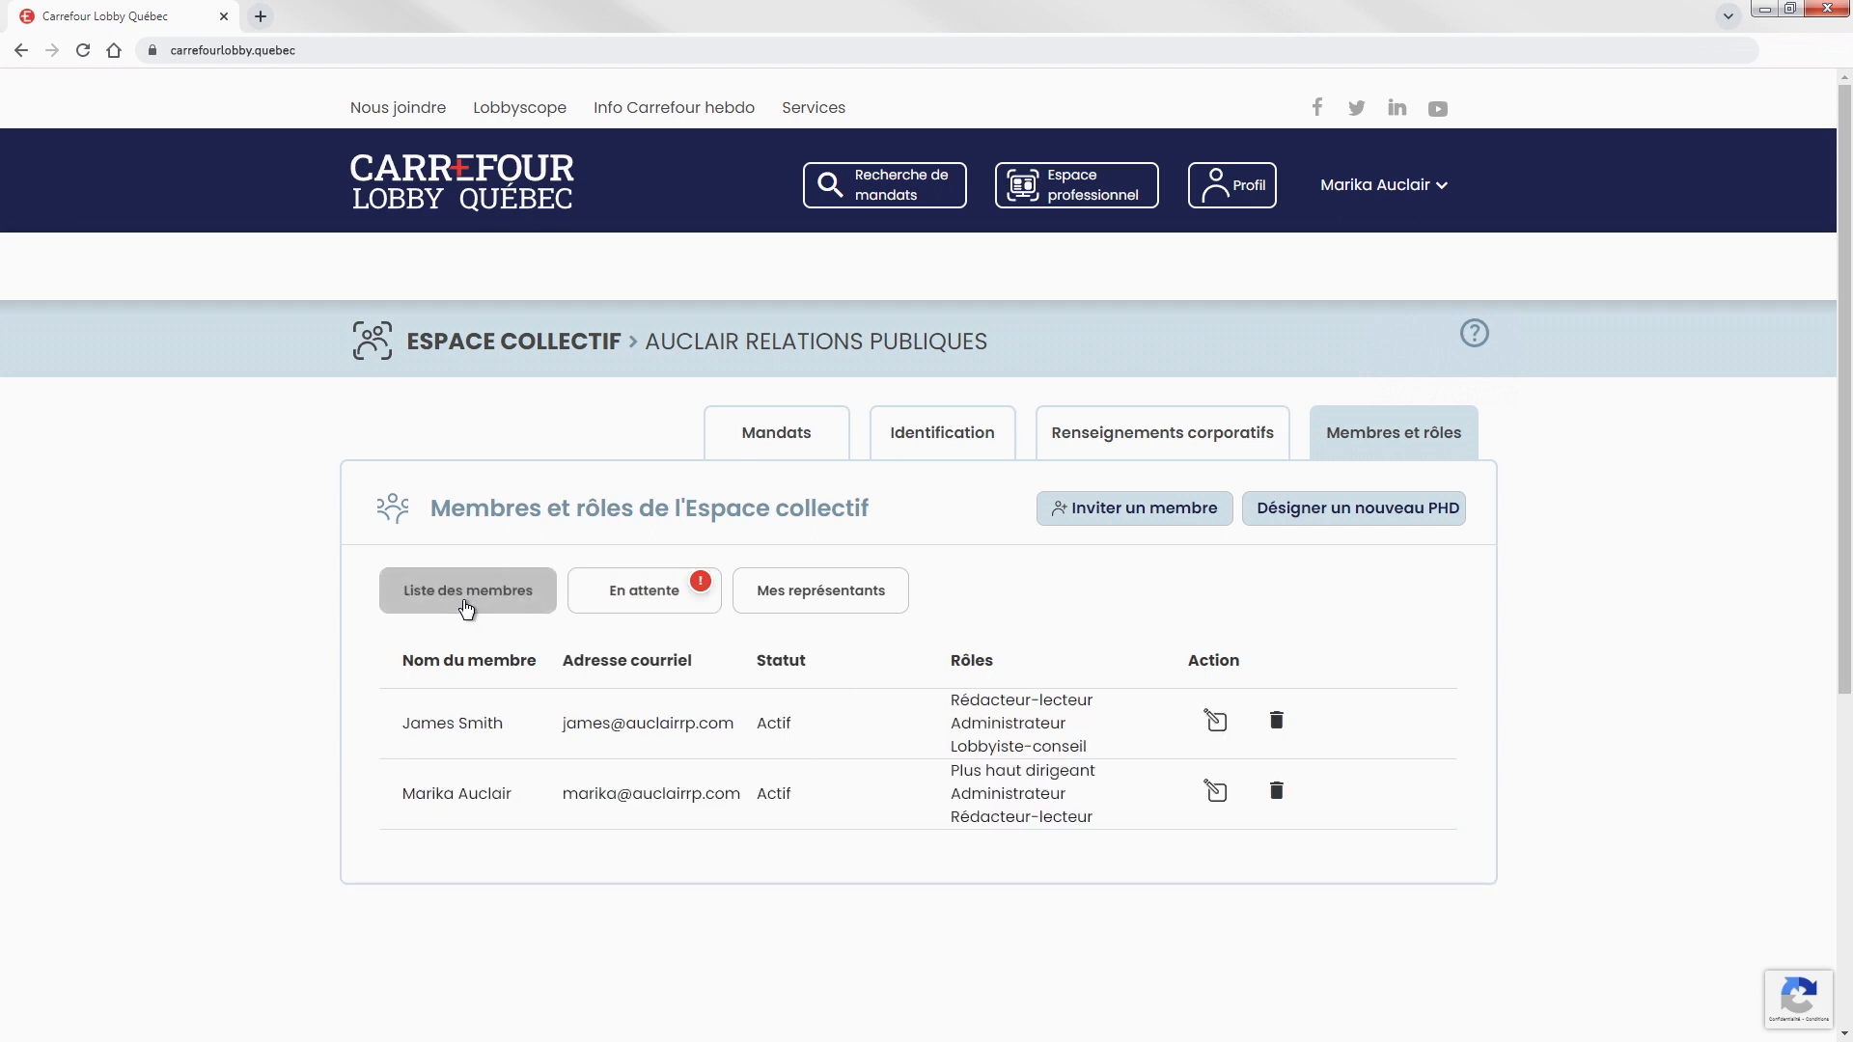
left_click(1218, 722)
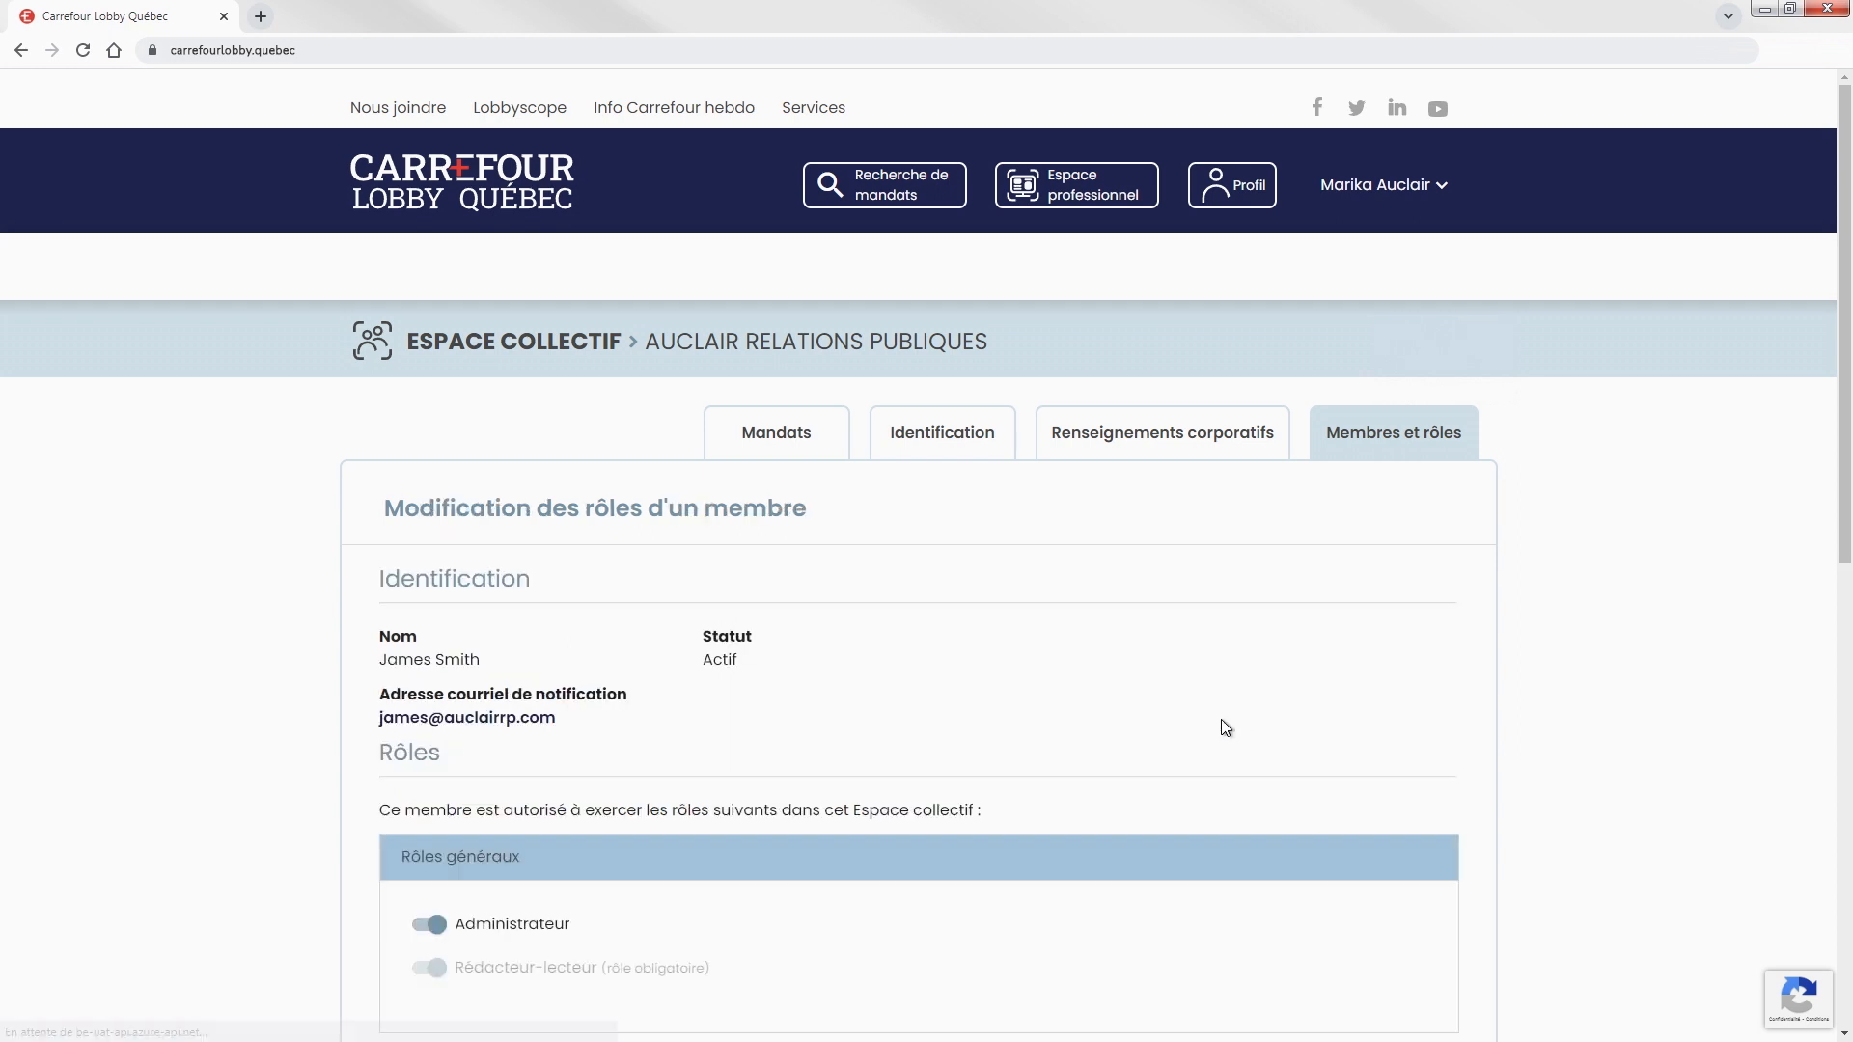
left_click_drag(1843, 366, 1851, 616)
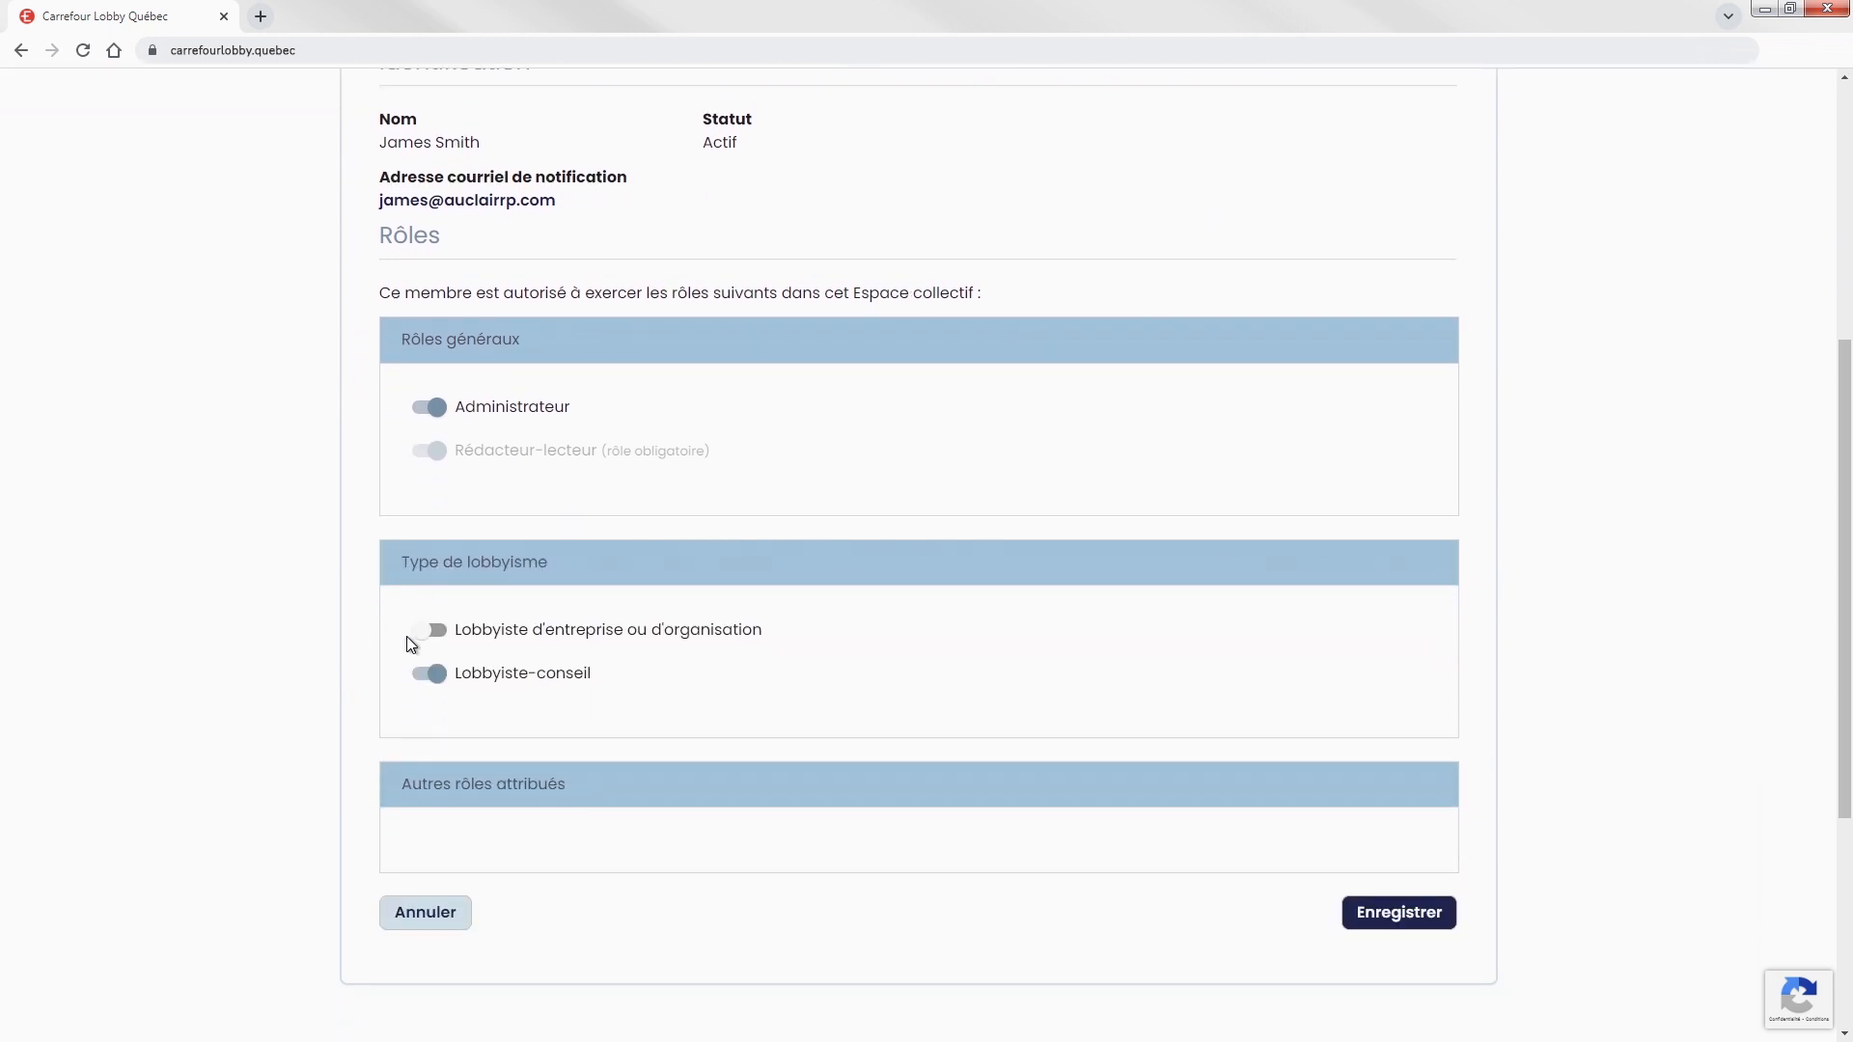
left_click(436, 639)
left_click(1390, 917)
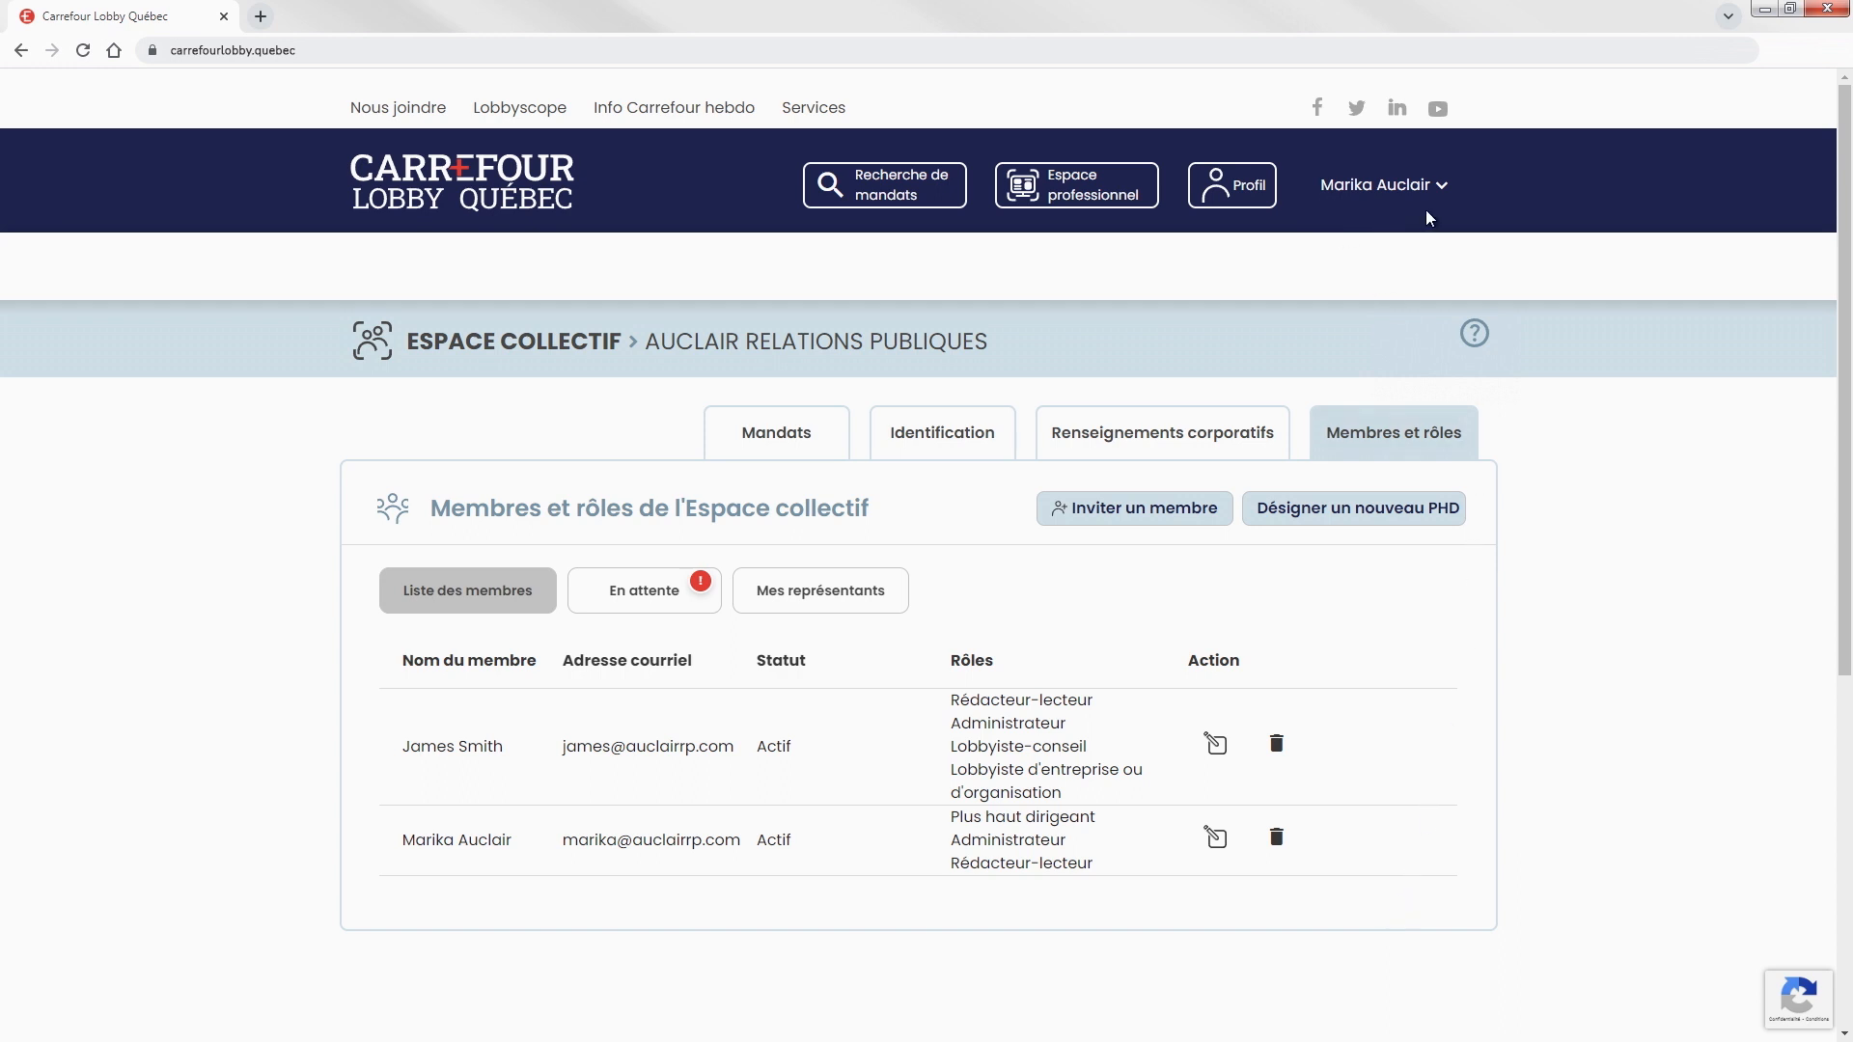
Under Mes représentants, designate the selected member as Représentant du PHD.
left_click(807, 607)
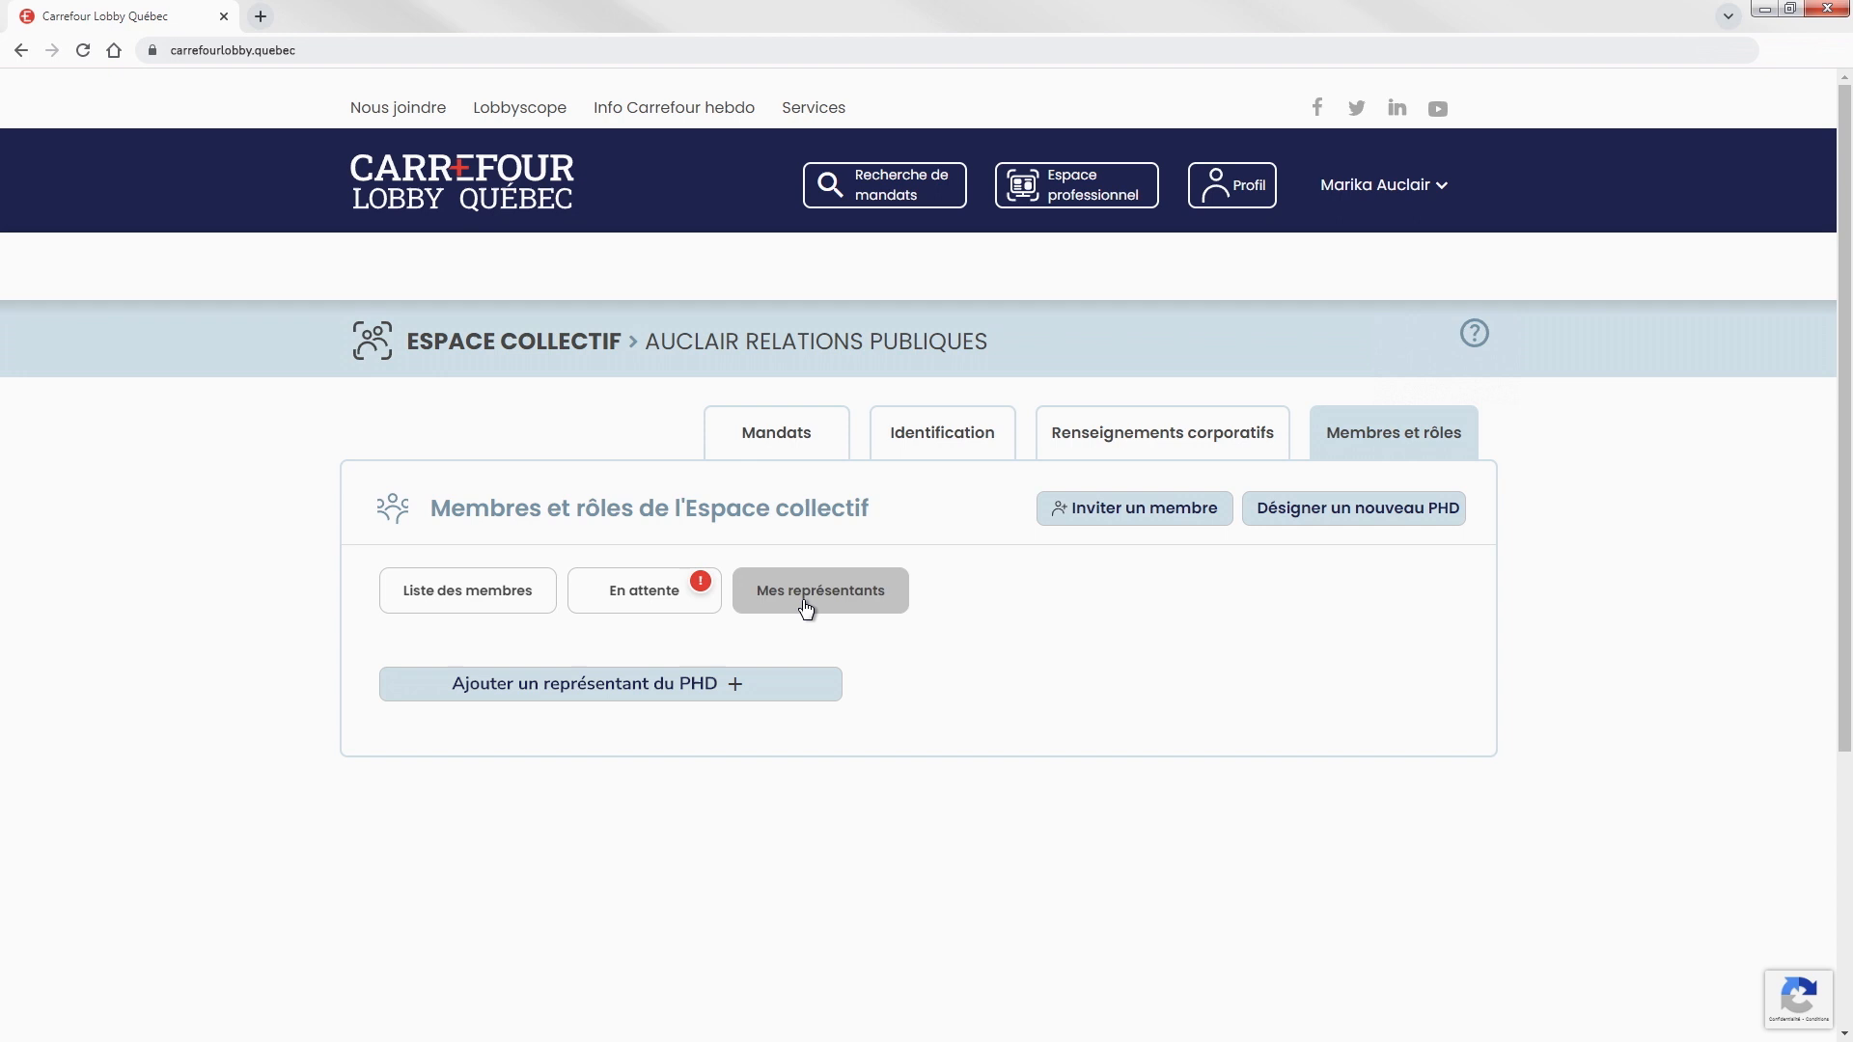
left_click(617, 691)
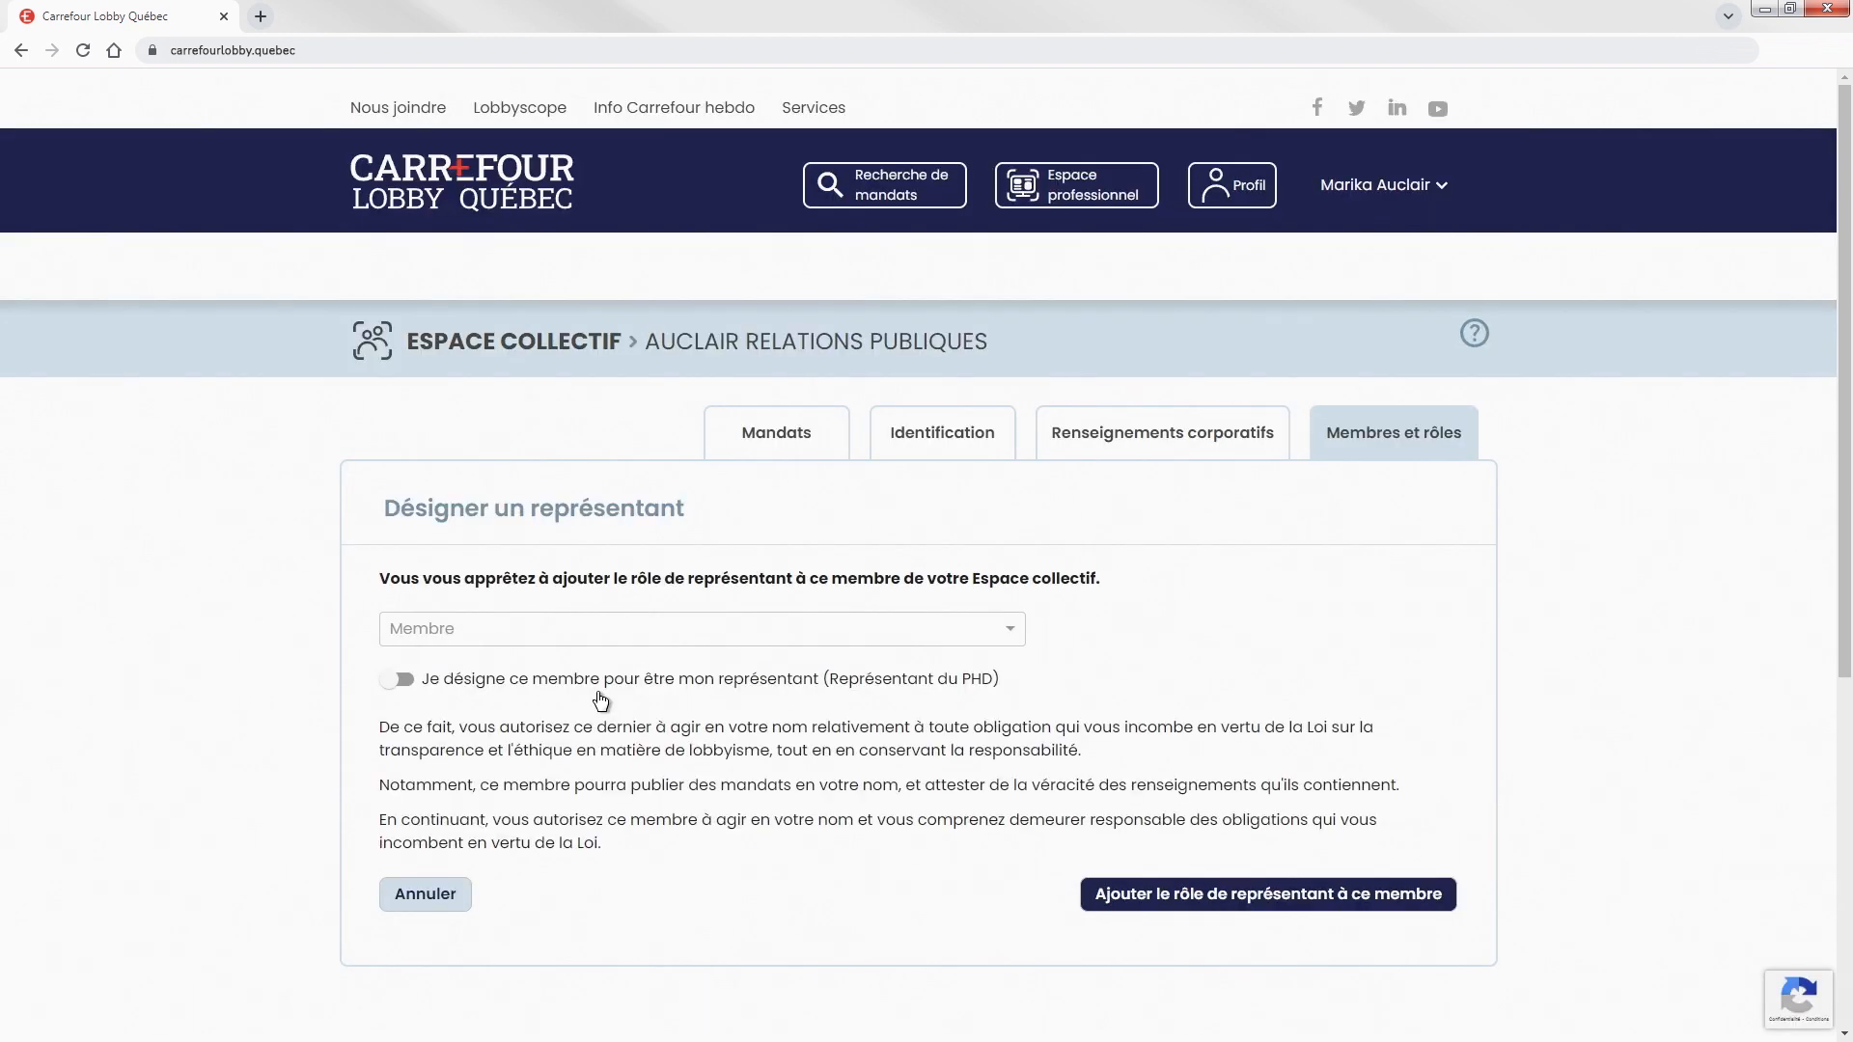
left_click(1004, 629)
left_click(773, 664)
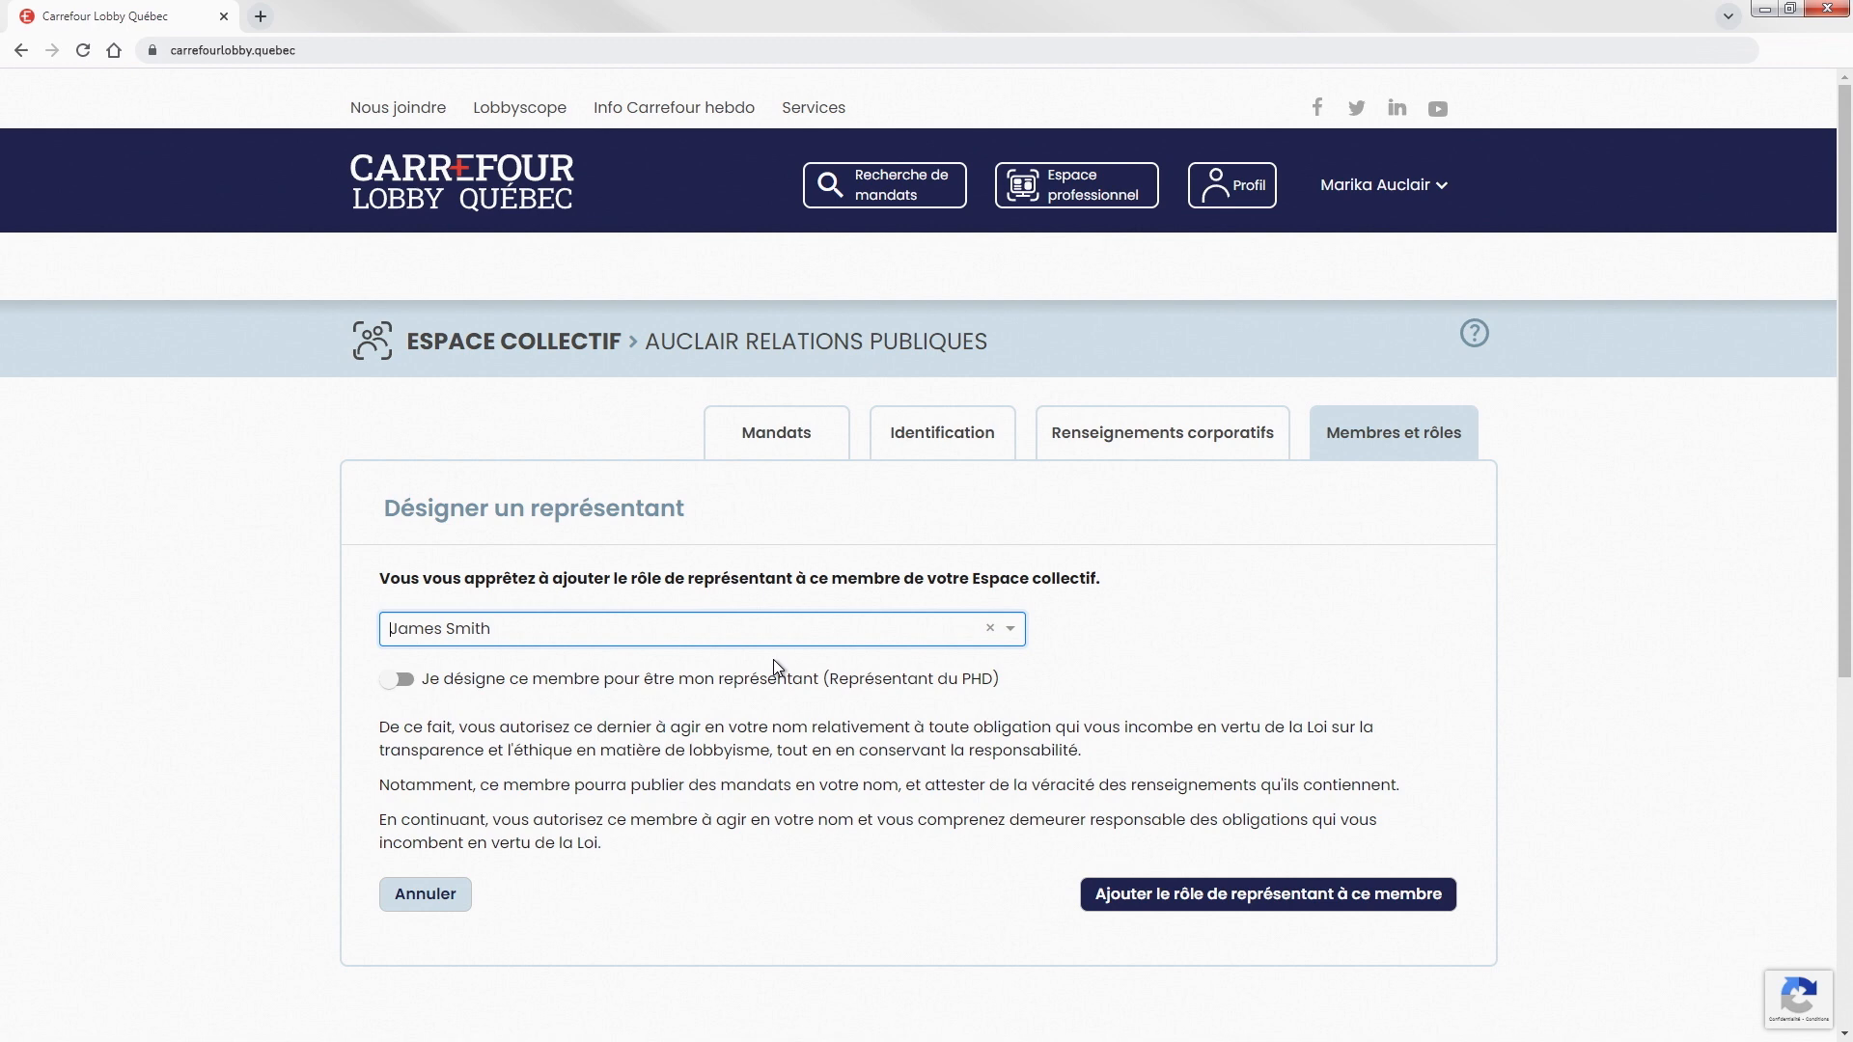
left_click(398, 681)
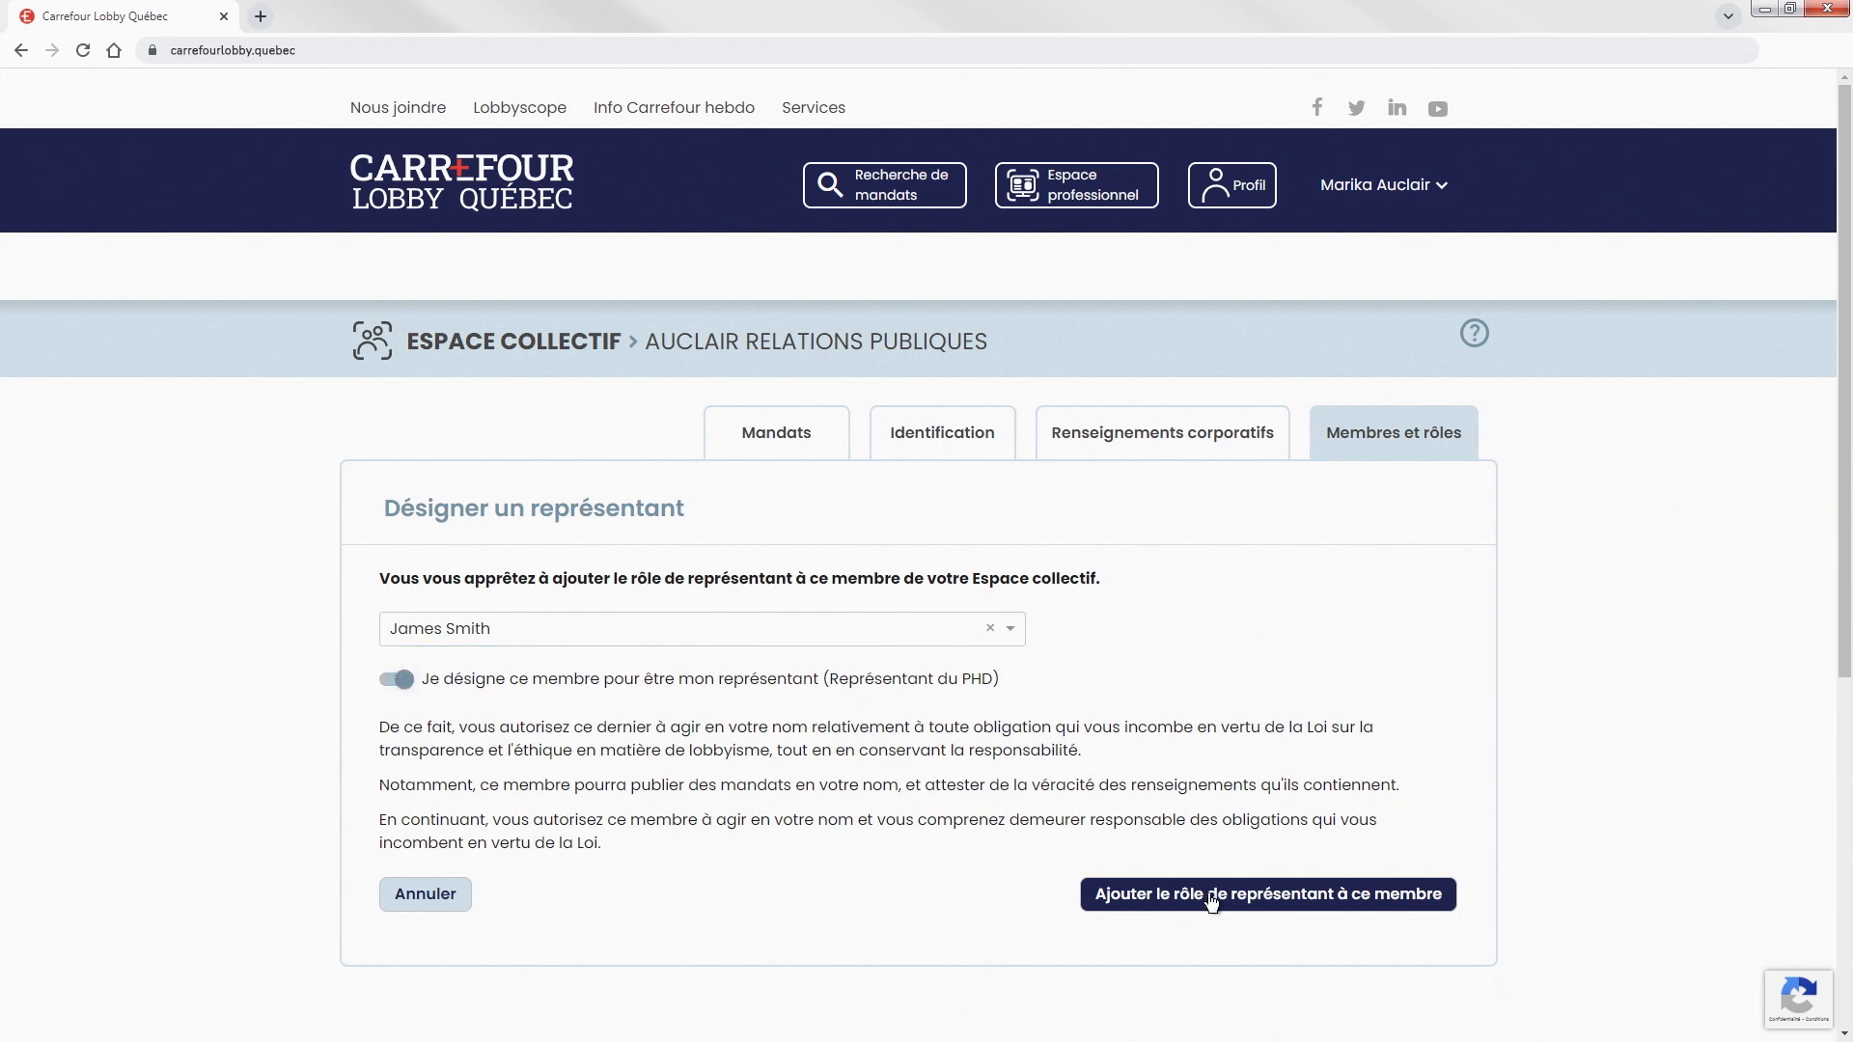
left_click(1265, 907)
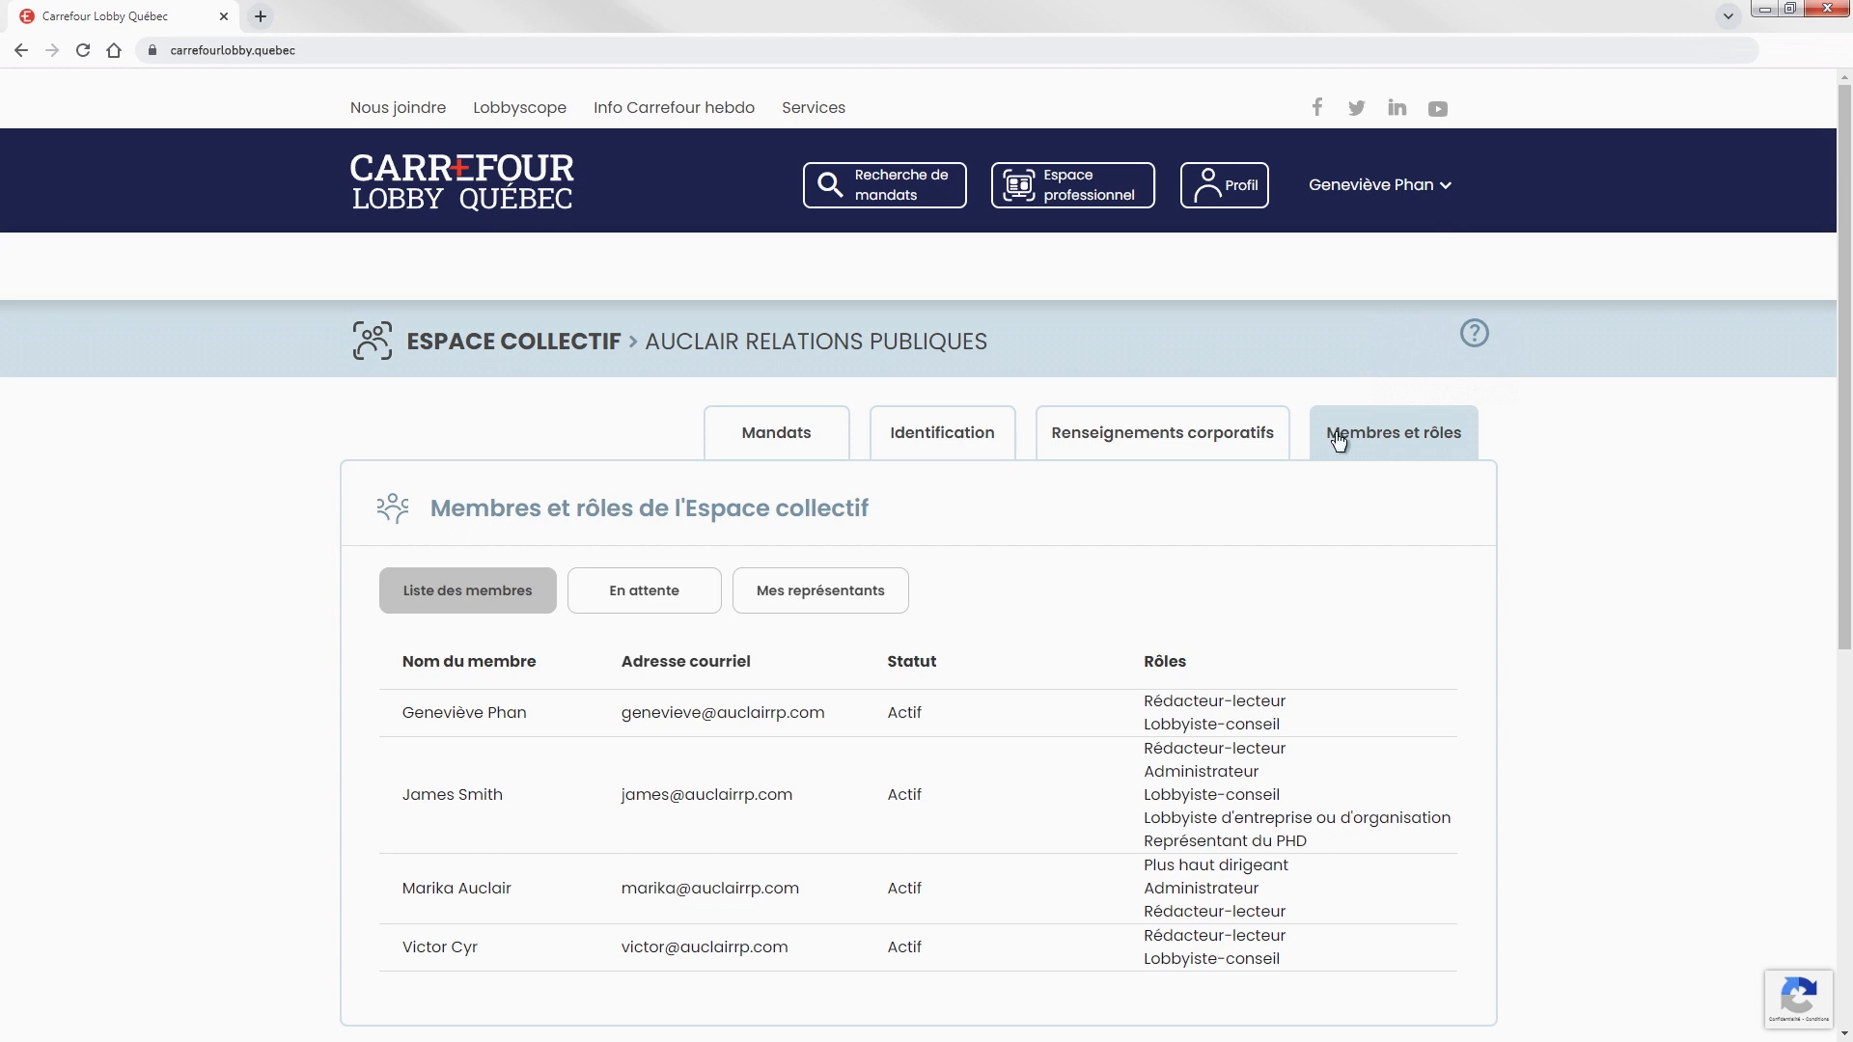
Designate the fourth member as Représentant lobbyiste-conseil, then review the members list.
left_click(822, 606)
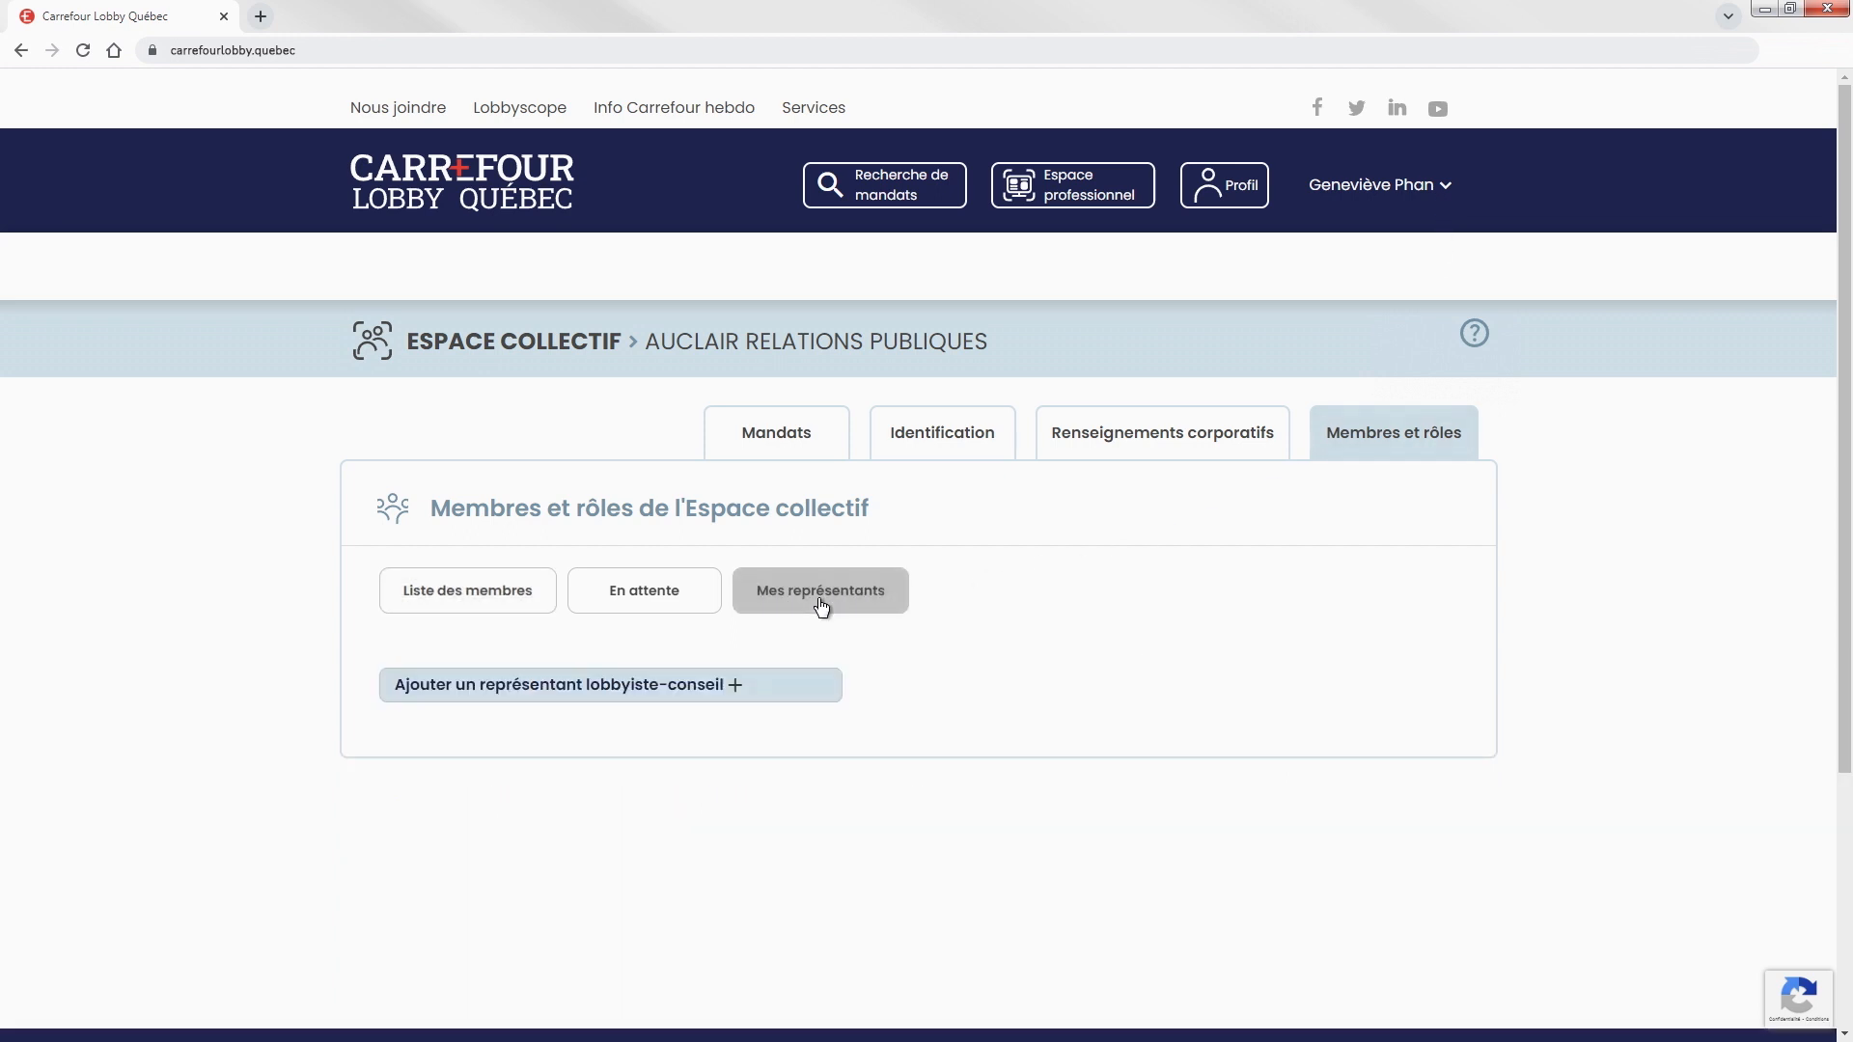
left_click(576, 688)
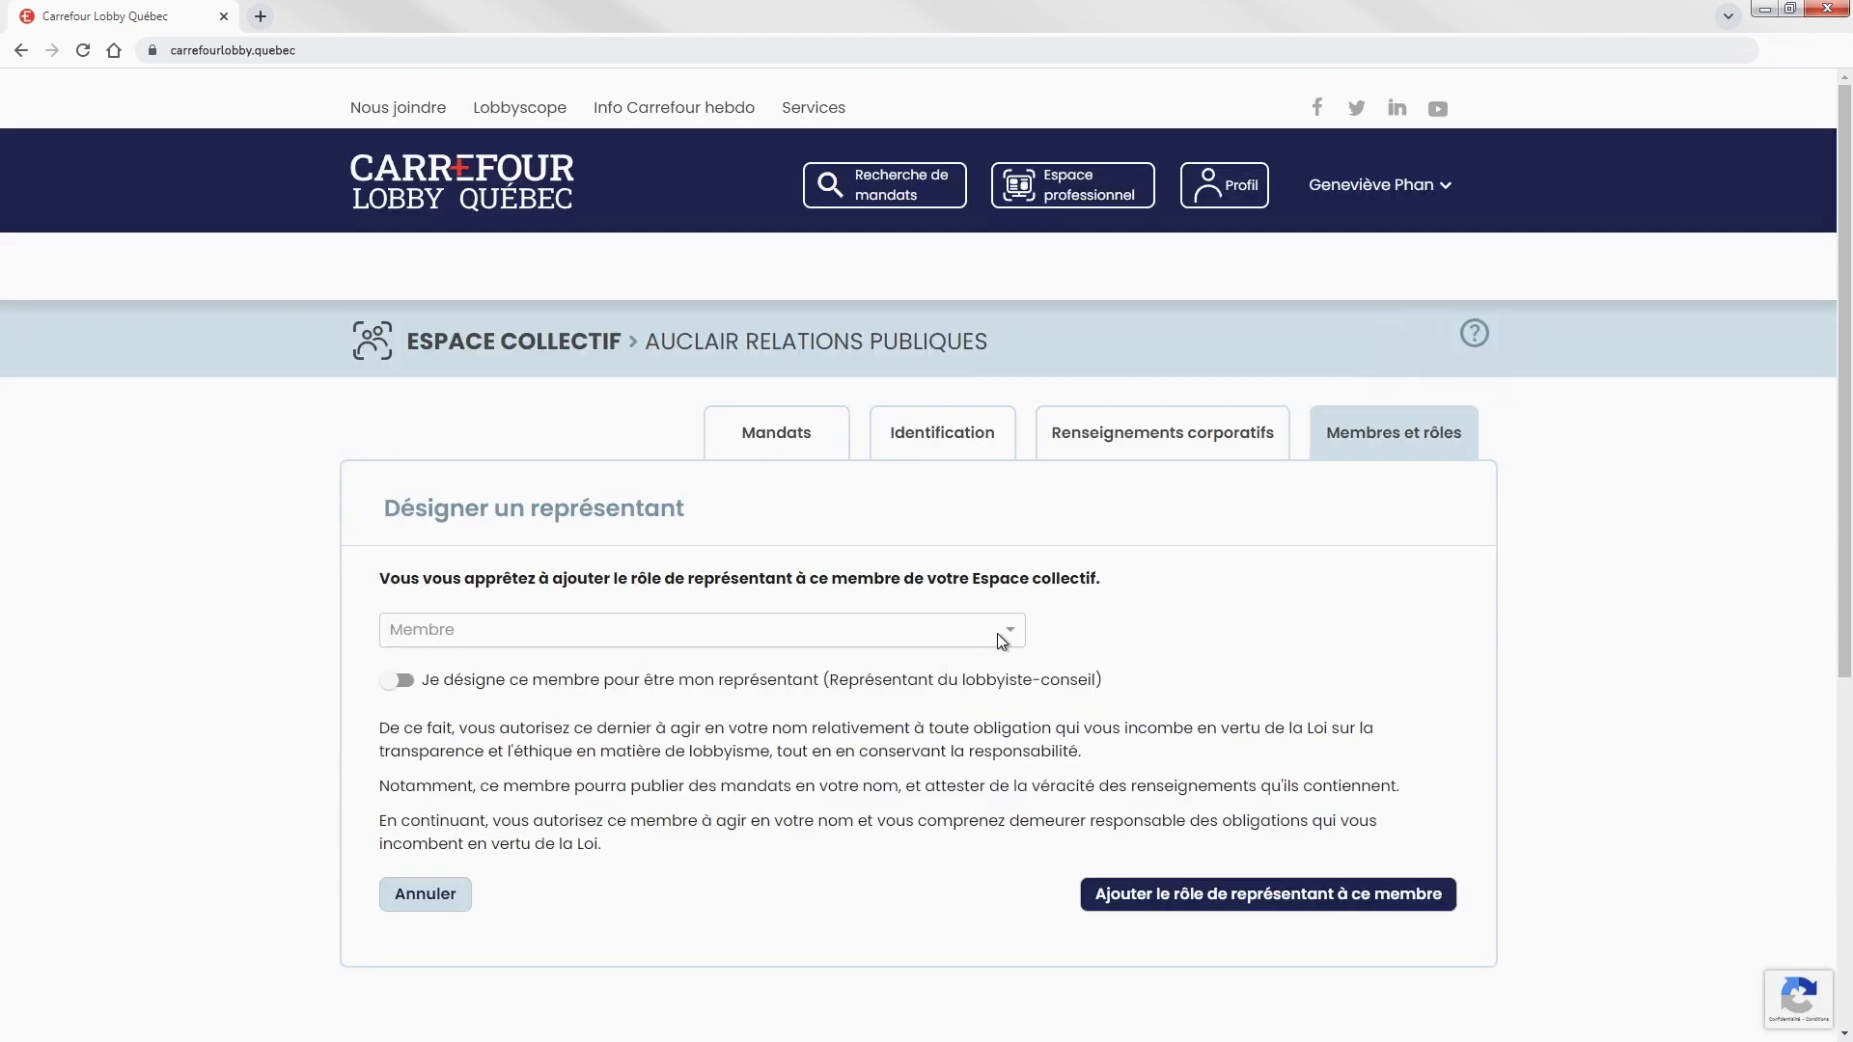
left_click(998, 633)
left_click(533, 746)
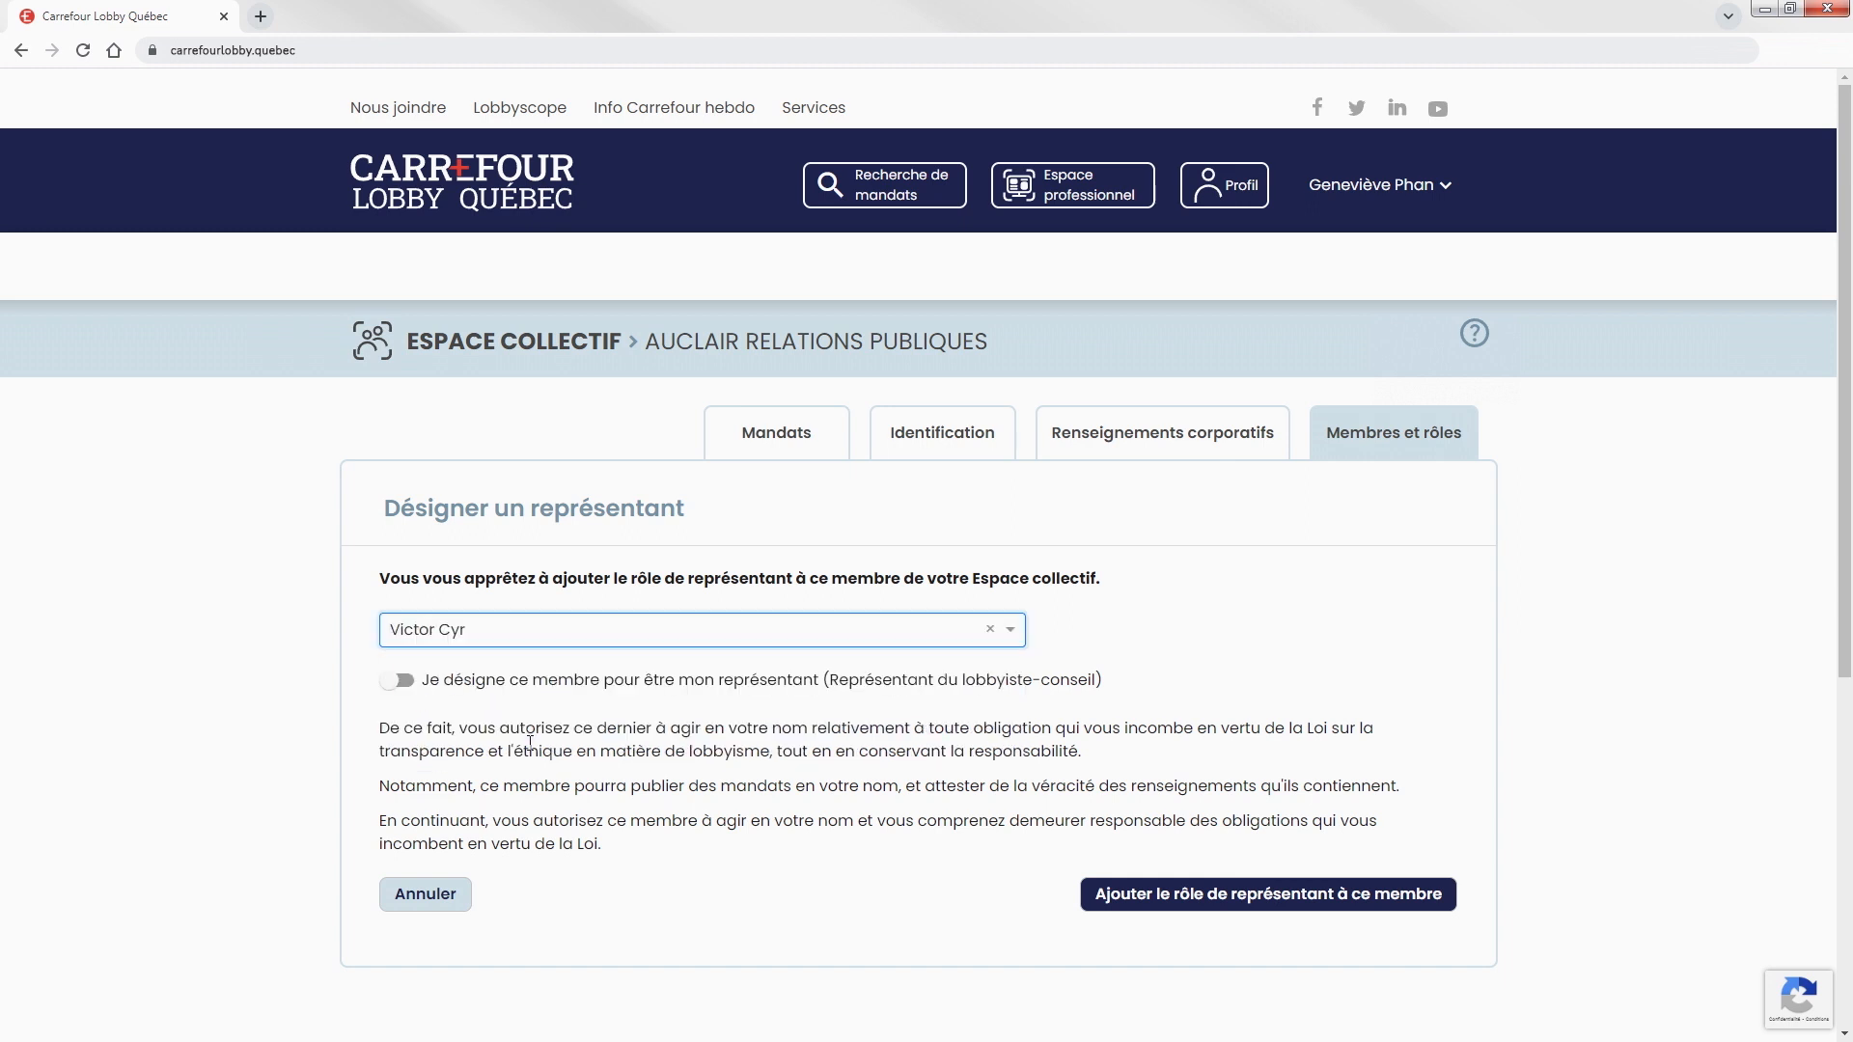
left_click(401, 682)
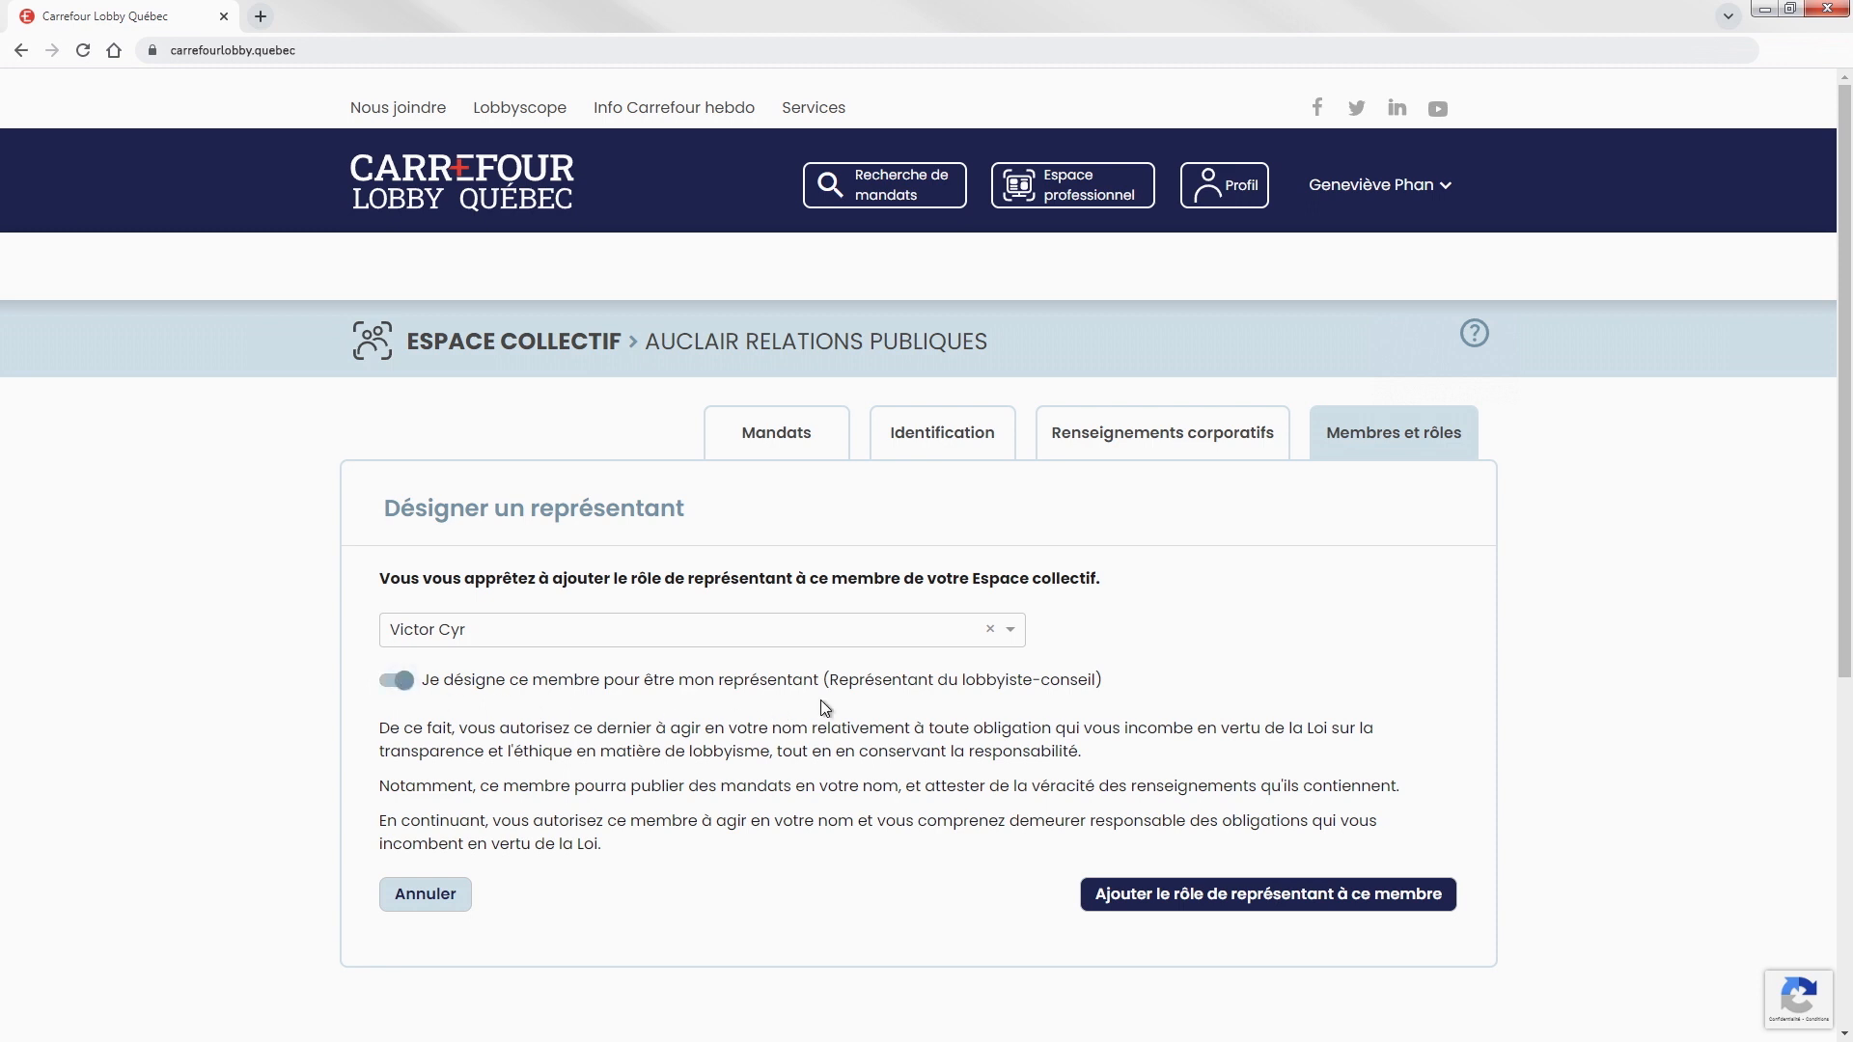
left_click(1256, 897)
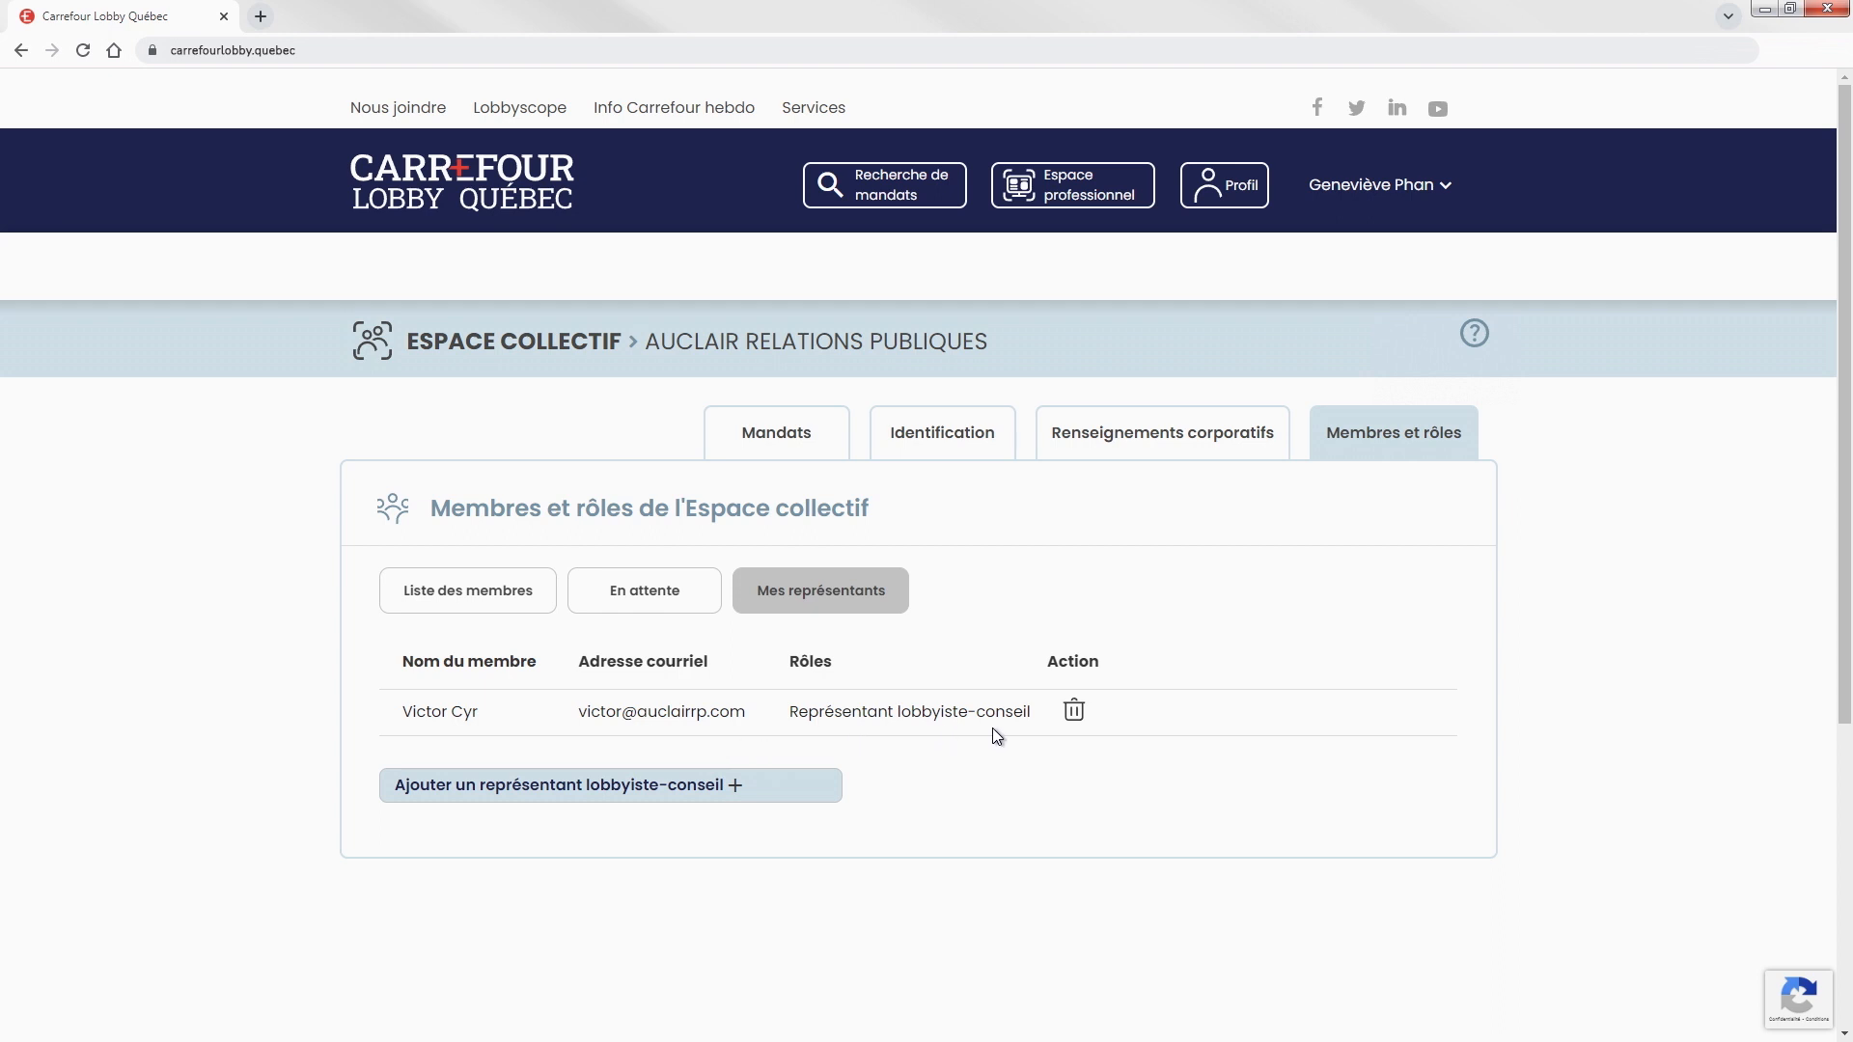
left_click(470, 599)
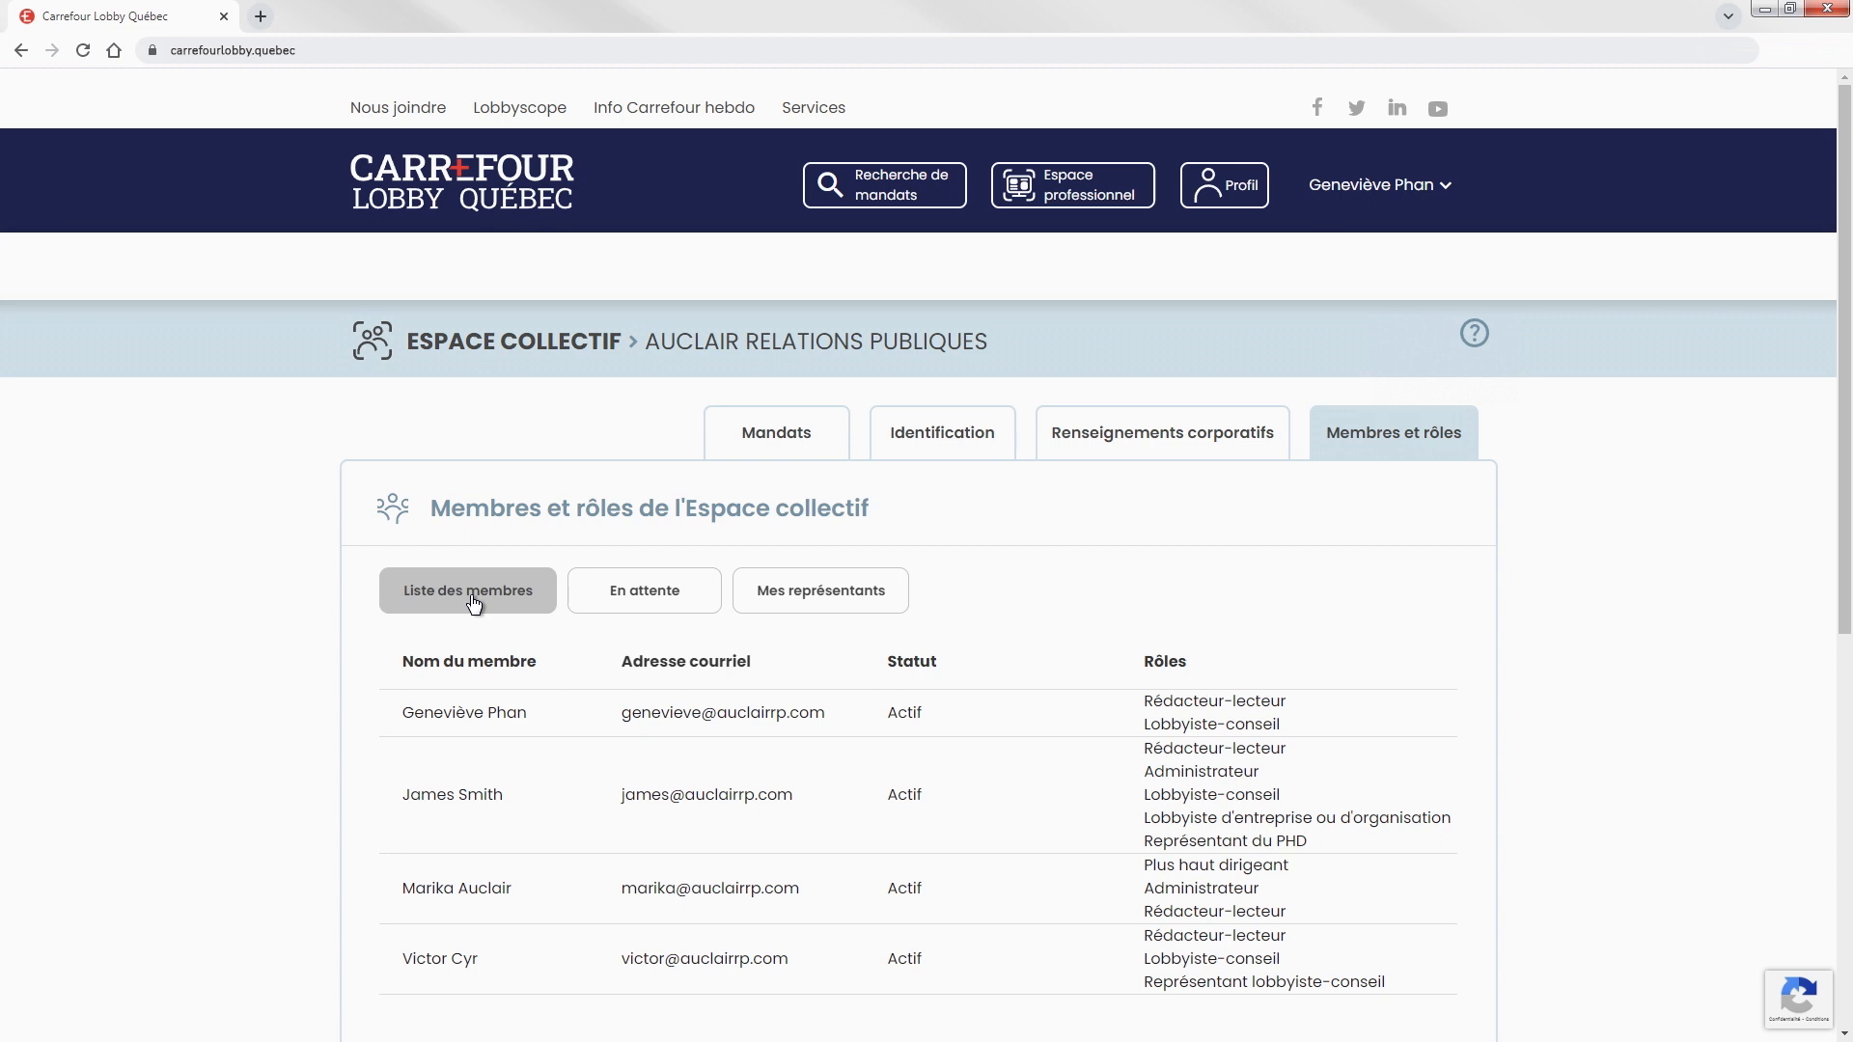